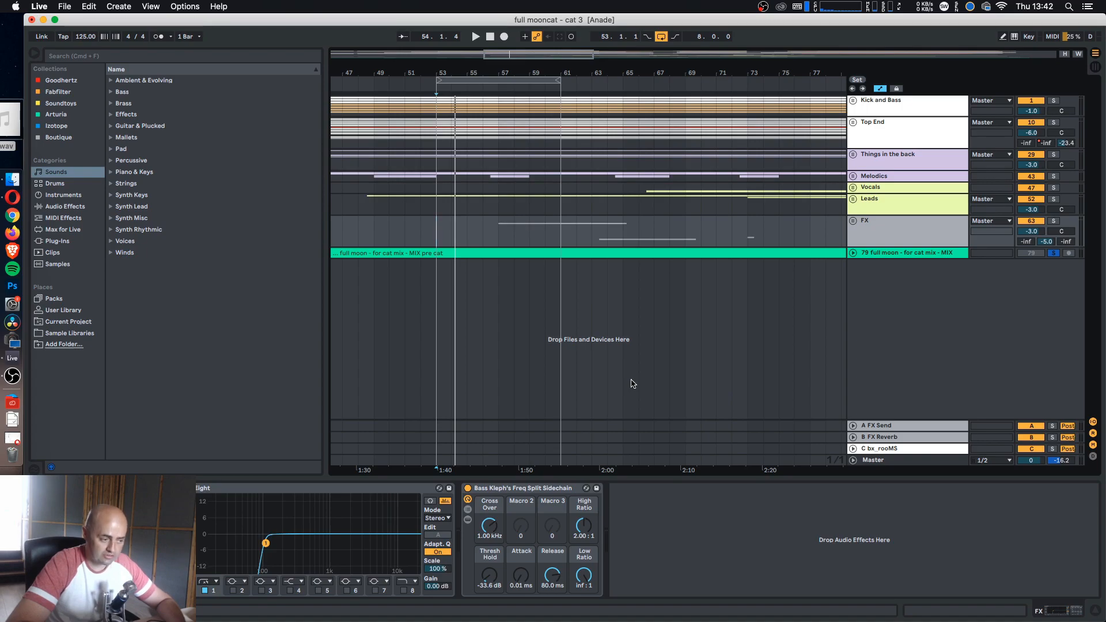
- Play the looped section from bar 53, toggling solo on the "full moon - for cat mix - MIX" track to compare it with the current mix
{"action": "key", "text": "space"}
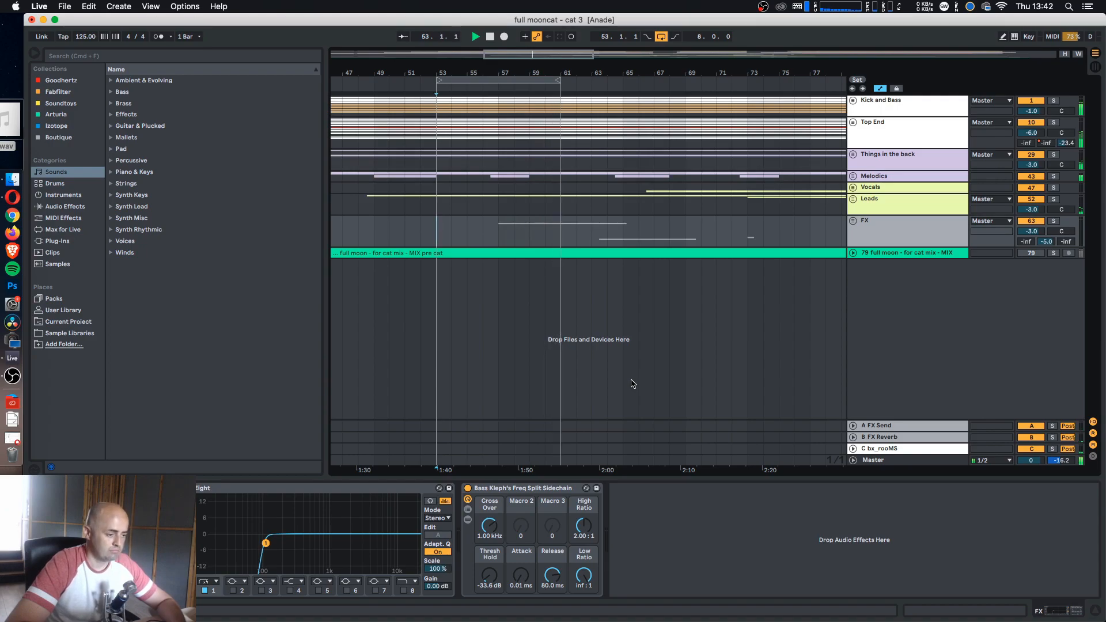
{"action": "key", "text": "s"}
{"action": "key", "text": "s"}
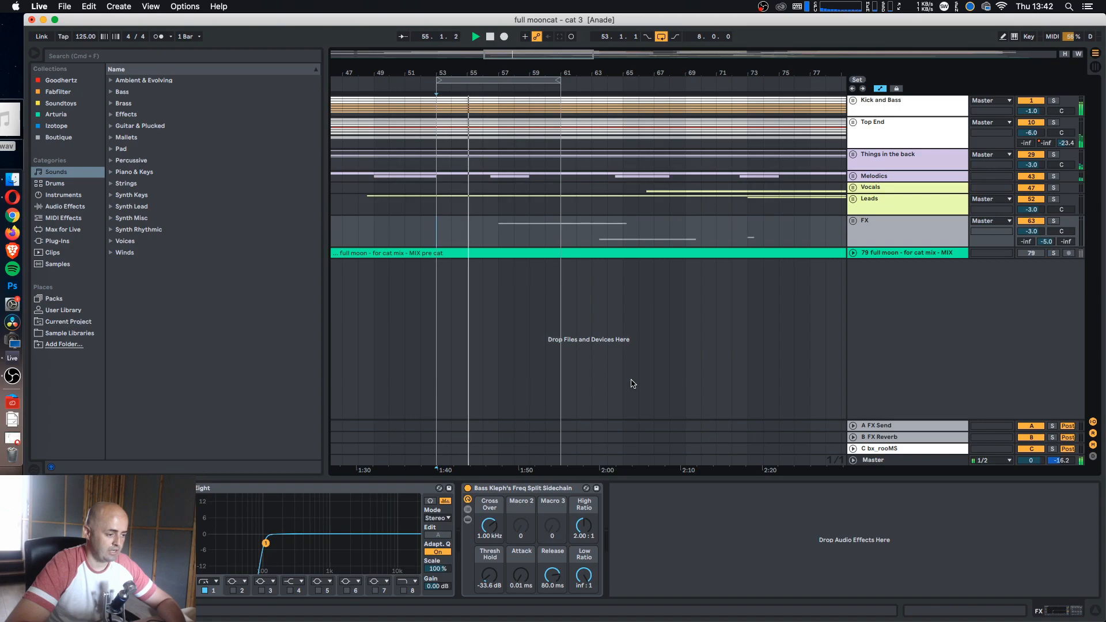
{"action": "key", "text": "s"}
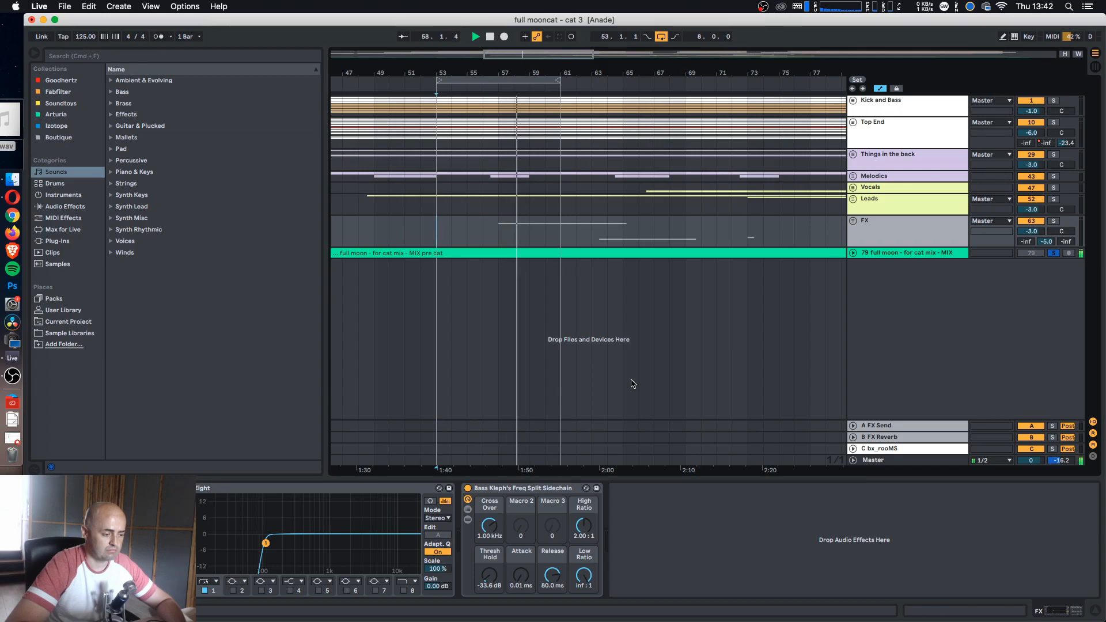
{"action": "key", "text": "s"}
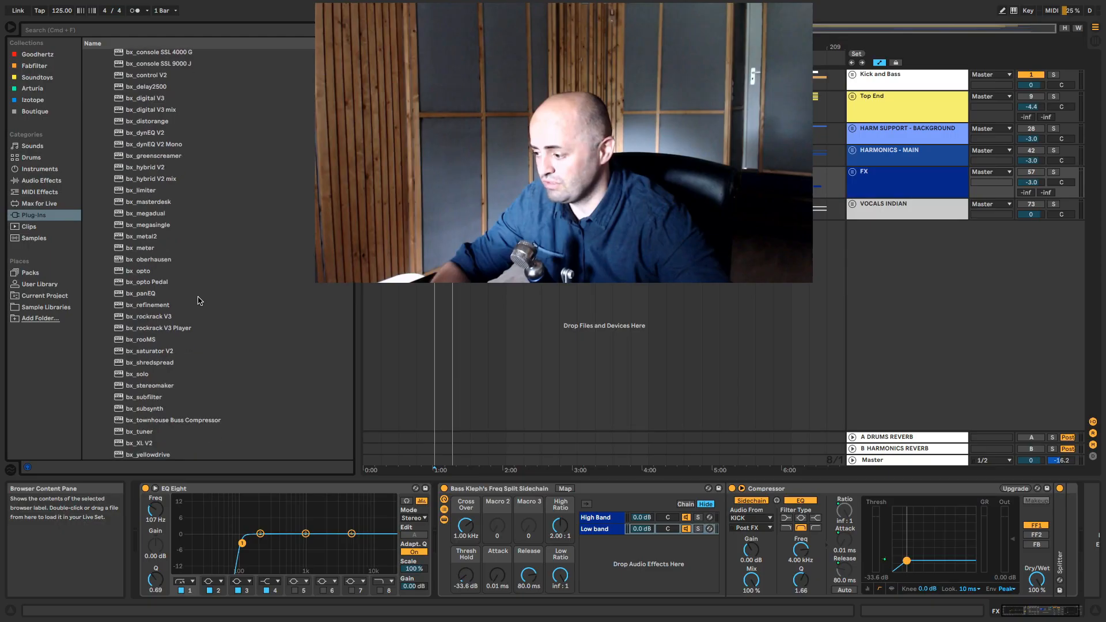
- Look through the list of installed Plugin Alliance plug-ins in the browser
{"action": "scroll", "coordinate": [198, 300], "scroll_direction": "down", "scroll_amount": 10}
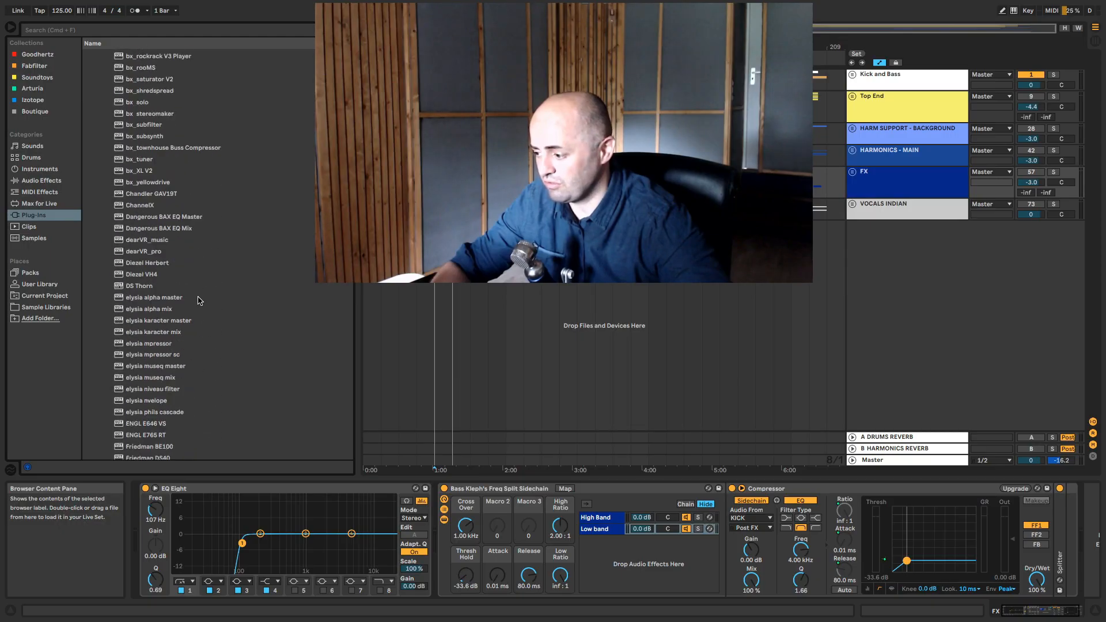
{"action": "scroll", "coordinate": [198, 300], "scroll_direction": "down", "scroll_amount": 15}
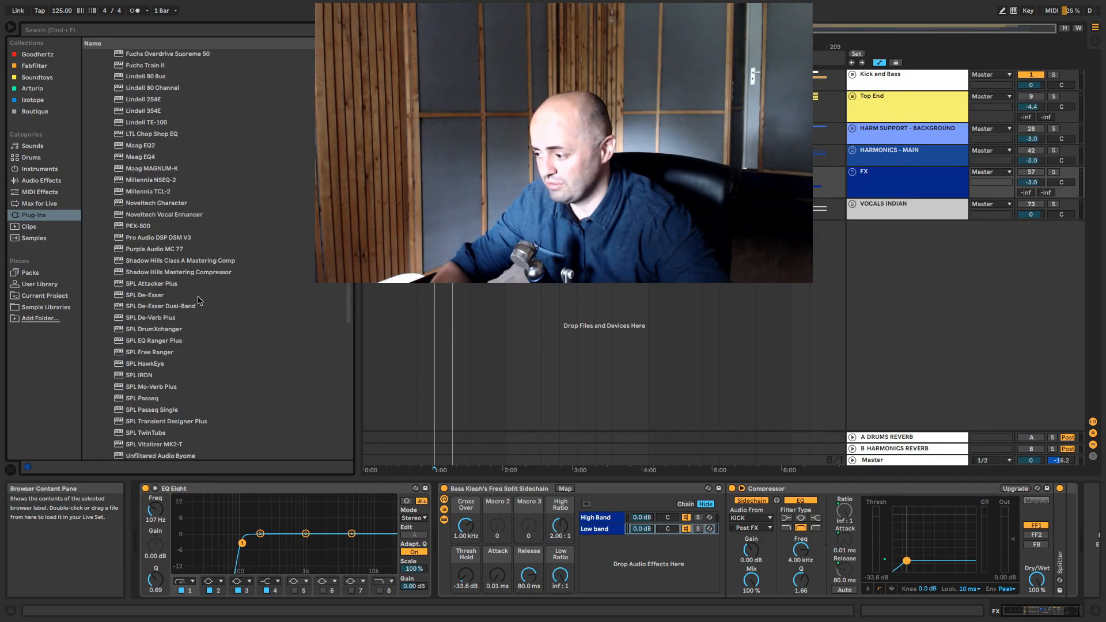
{"action": "scroll", "coordinate": [198, 300], "scroll_direction": "up", "scroll_amount": 20}
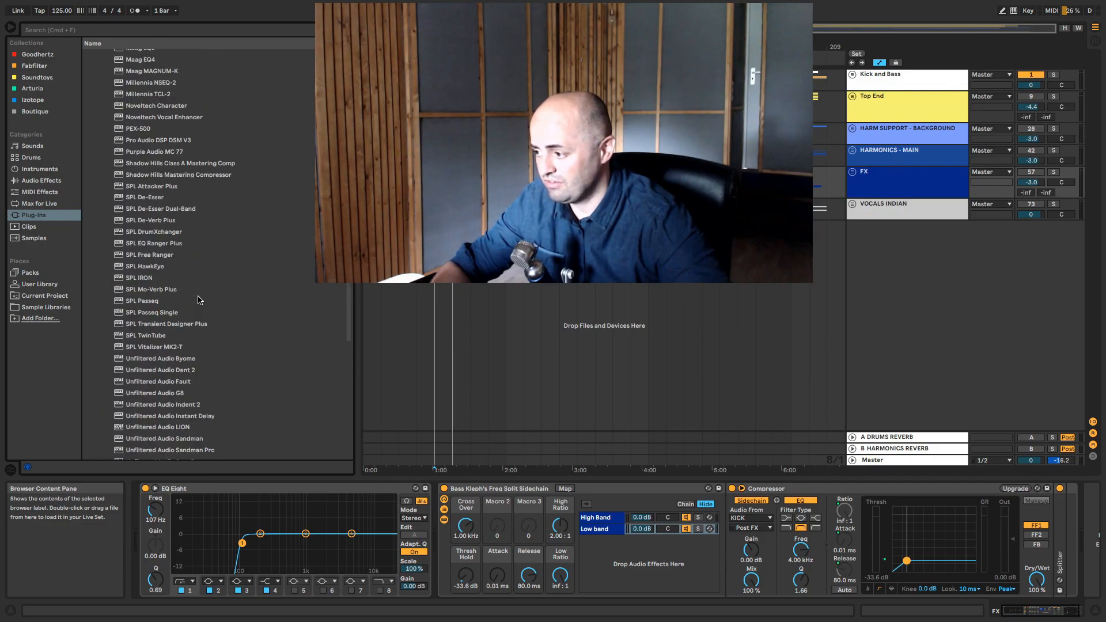
{"action": "scroll", "coordinate": [198, 300], "scroll_direction": "up", "scroll_amount": 4}
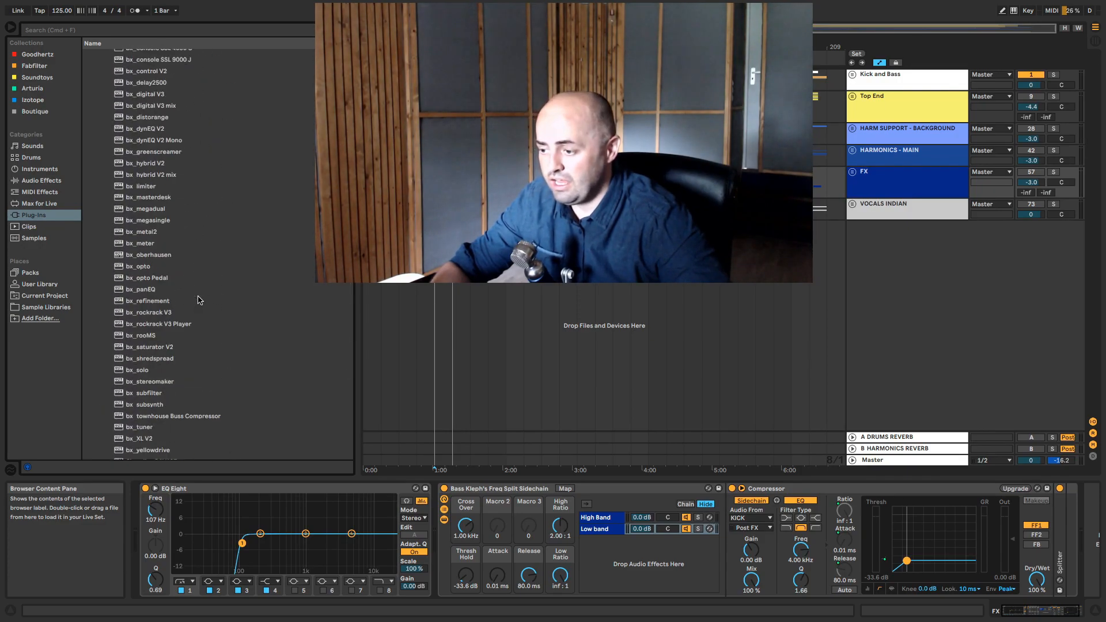
{"action": "scroll", "coordinate": [233, 288], "scroll_direction": "up", "scroll_amount": 9}
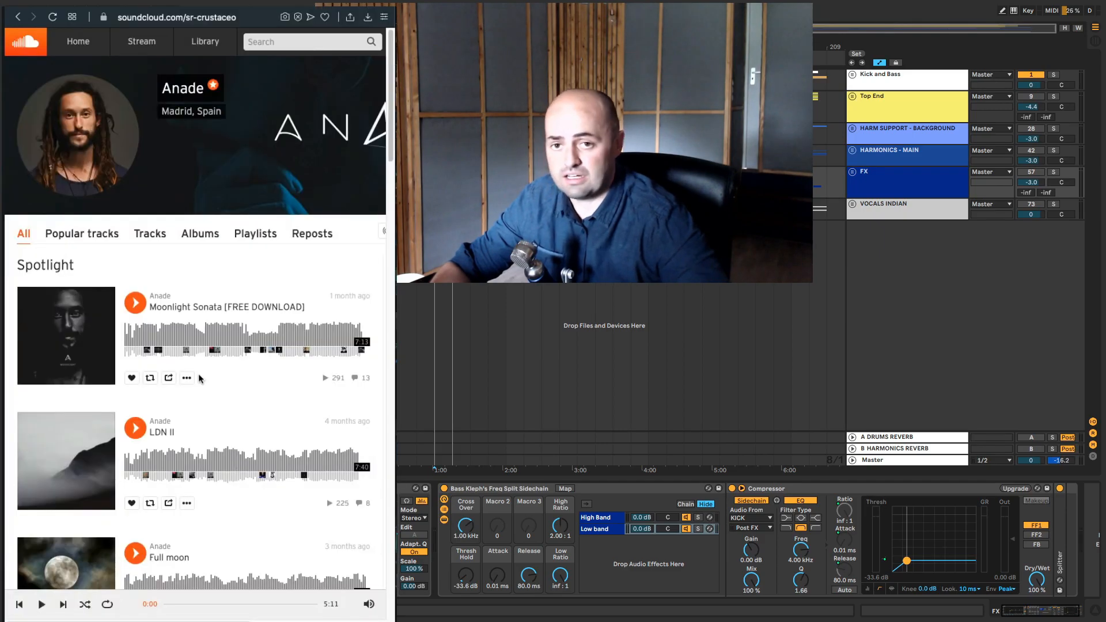
- Look over the artist's SoundCloud profile from the Spotlight tracks down to the Recent section
{"action": "scroll", "coordinate": [199, 374], "scroll_direction": "down", "scroll_amount": 3}
{"action": "scroll", "coordinate": [198, 373], "scroll_direction": "up", "scroll_amount": 3}
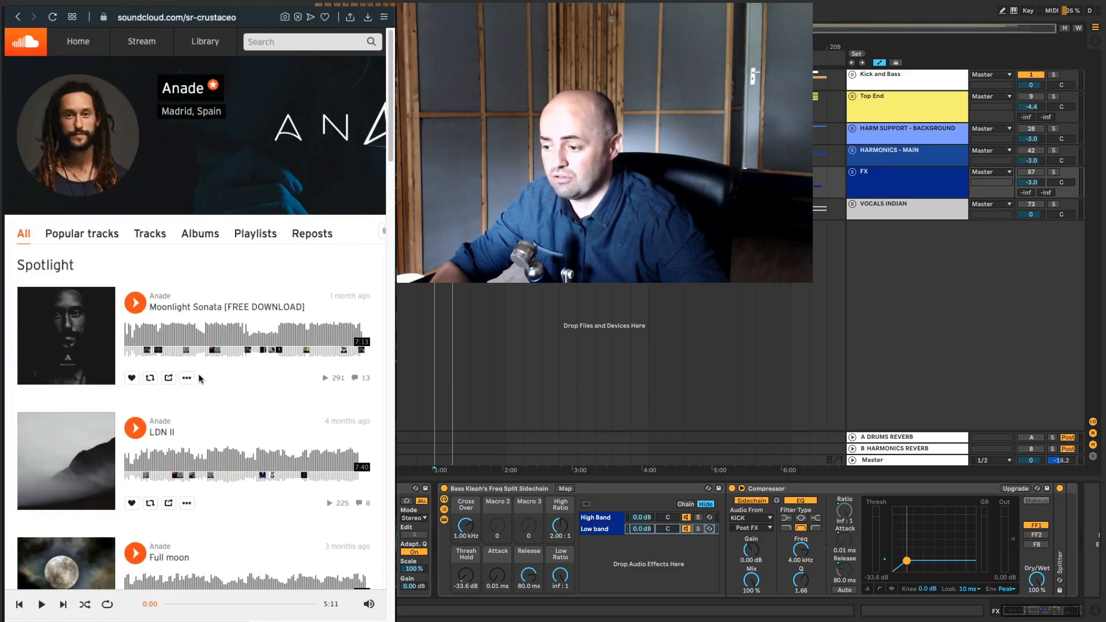
{"action": "scroll", "coordinate": [198, 373], "scroll_direction": "down", "scroll_amount": 4}
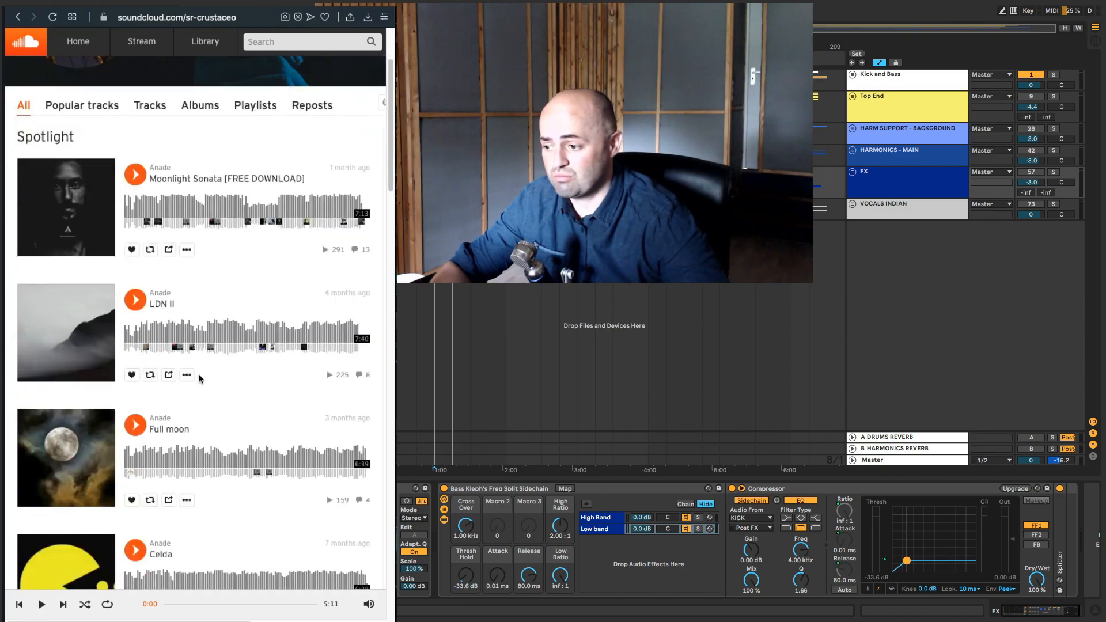
{"action": "scroll", "coordinate": [198, 373], "scroll_direction": "down", "scroll_amount": 7}
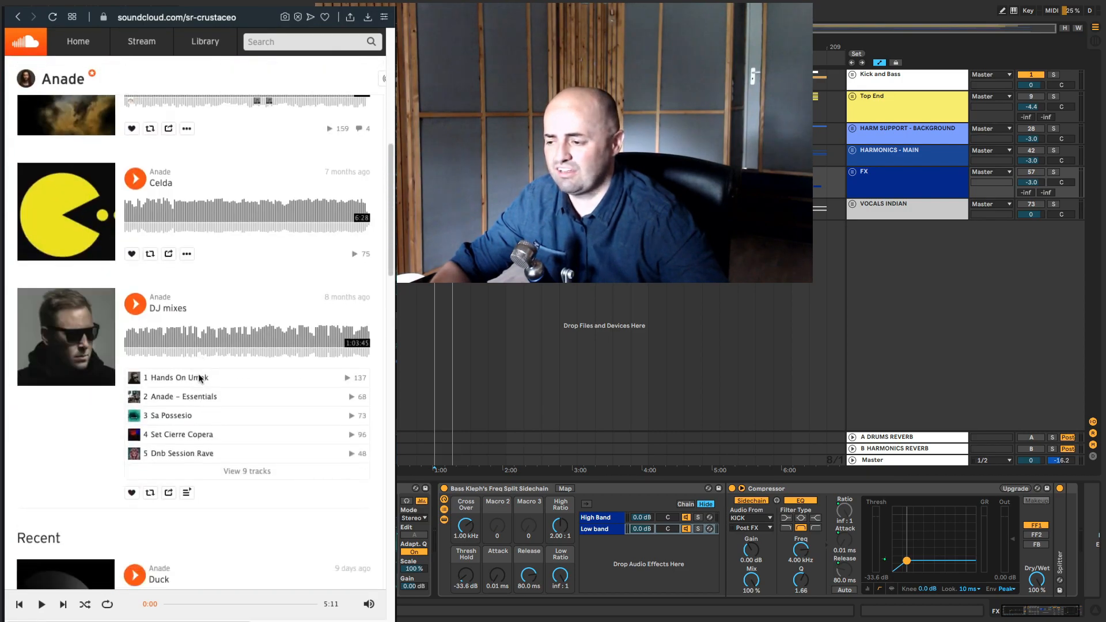
{"action": "scroll", "coordinate": [200, 378], "scroll_direction": "down", "scroll_amount": 4}
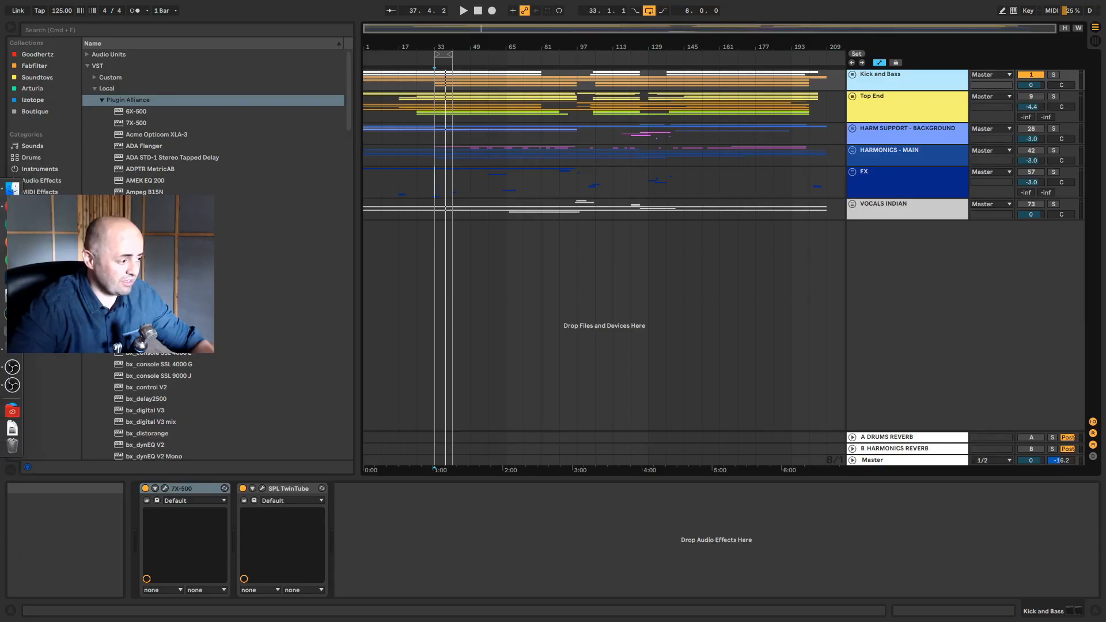
- Switch to the Plugin Alliance products page in Opera, search it for "reverb" and jump to the Reverb & FX section
{"action": "key", "text": "ctrl+Left"}
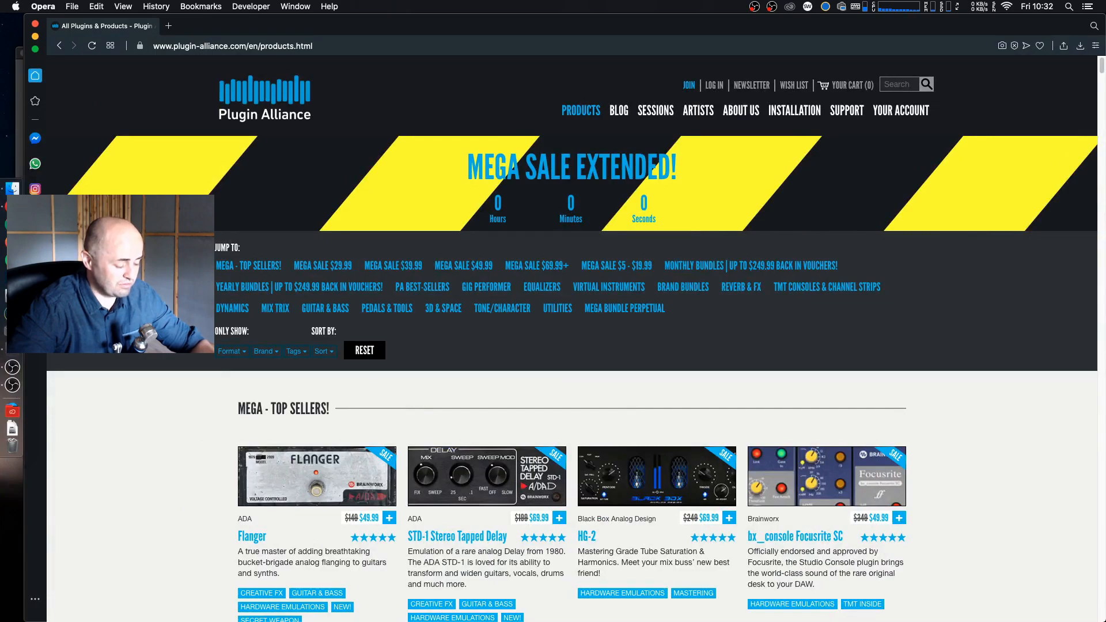
{"action": "key", "text": "super+f"}
{"action": "type", "text": "re"}
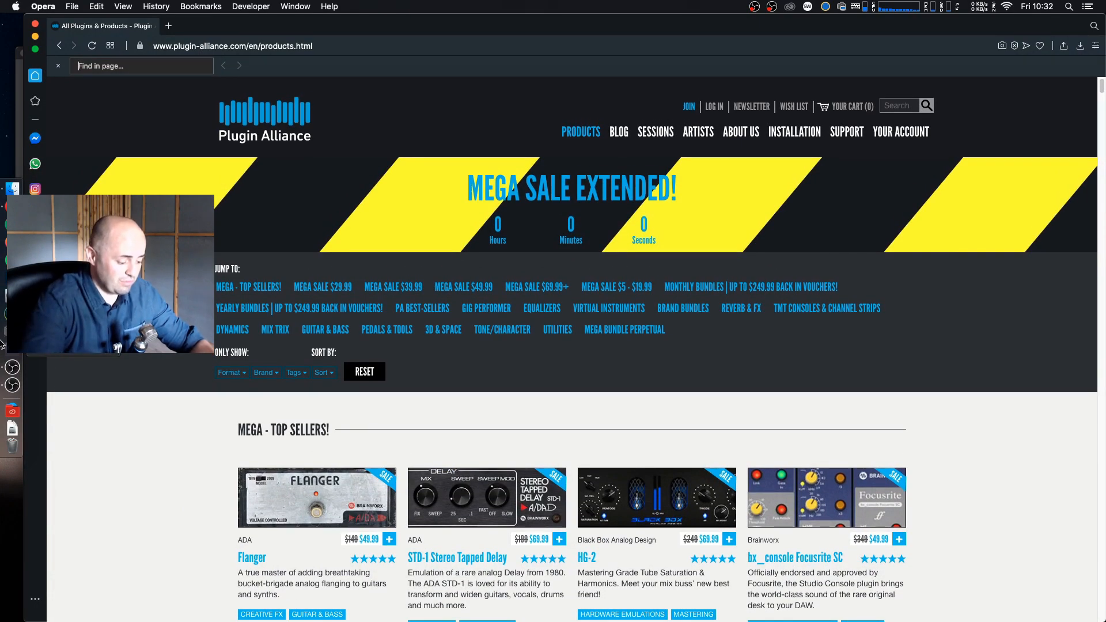
{"action": "type", "text": "verb"}
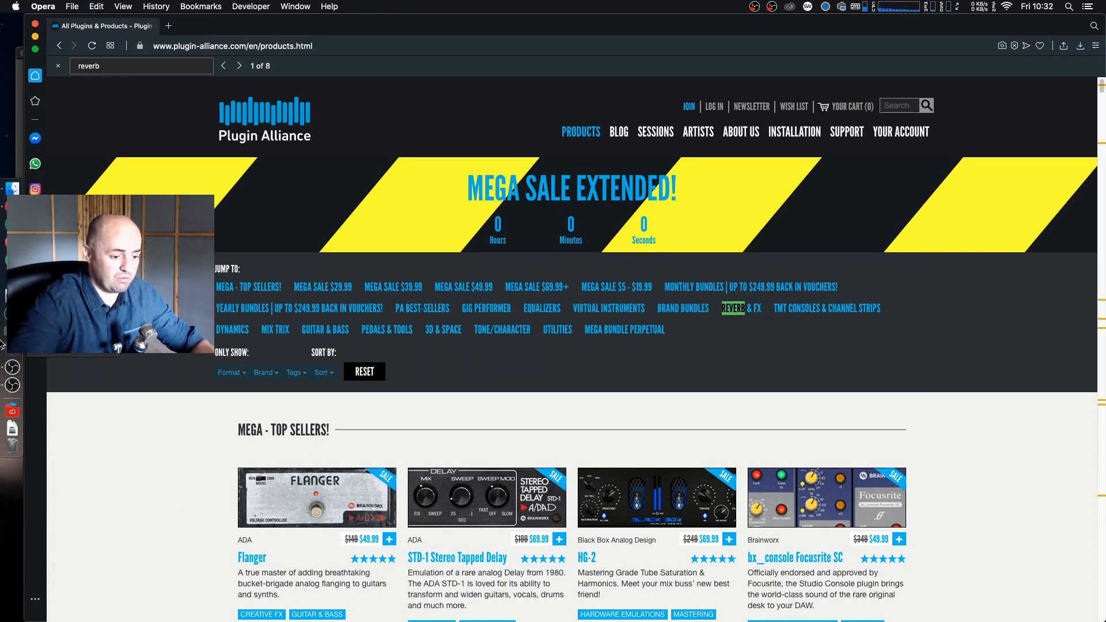
{"action": "left_click", "coordinate": [742, 310]}
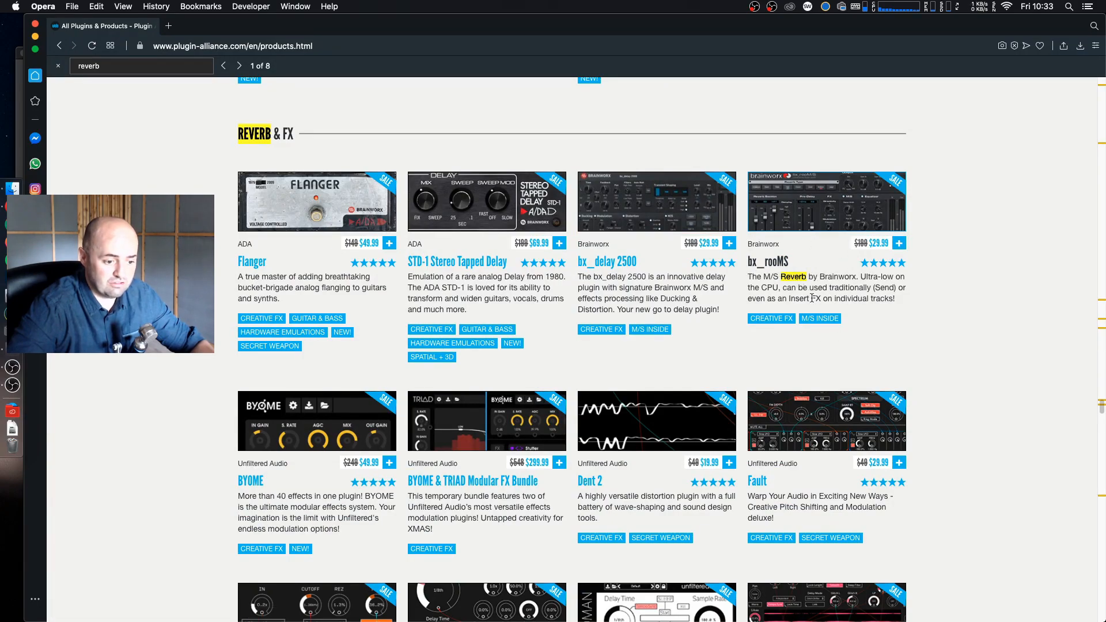
- Return to Ableton Live, expand the Kick and Bass group during playback, and solo the CUT BASS track with its device chain shown
{"action": "left_click", "coordinate": [7, 355]}
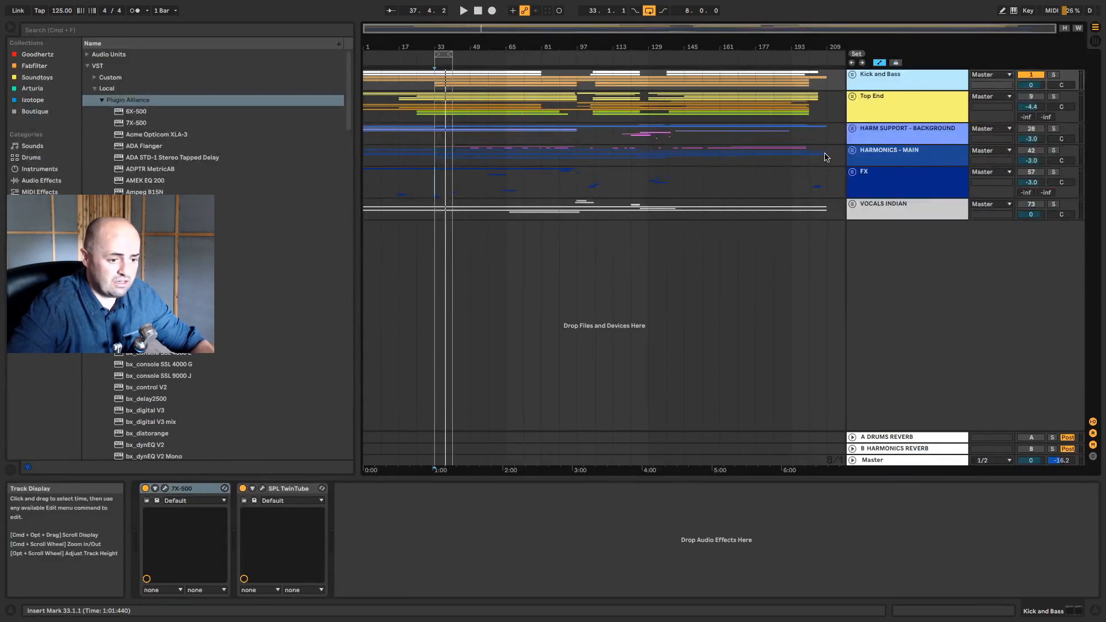
{"action": "left_click", "coordinate": [853, 74]}
{"action": "key", "text": "space"}
{"action": "left_click", "coordinate": [855, 234]}
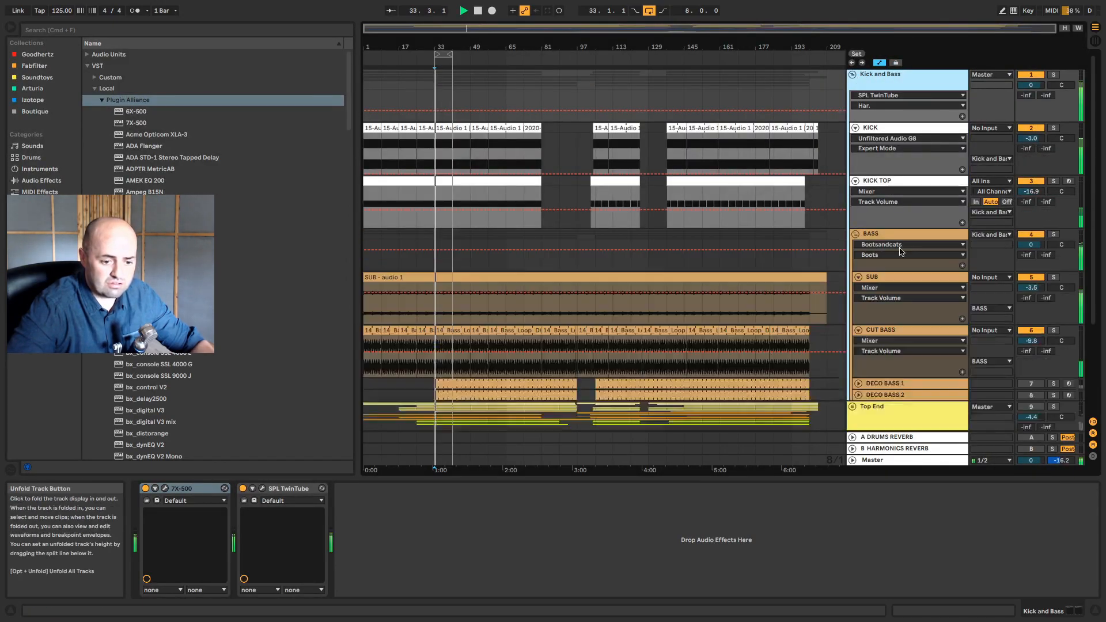
{"action": "scroll", "coordinate": [979, 253], "scroll_direction": "down", "scroll_amount": 2}
{"action": "left_click", "coordinate": [1055, 279]}
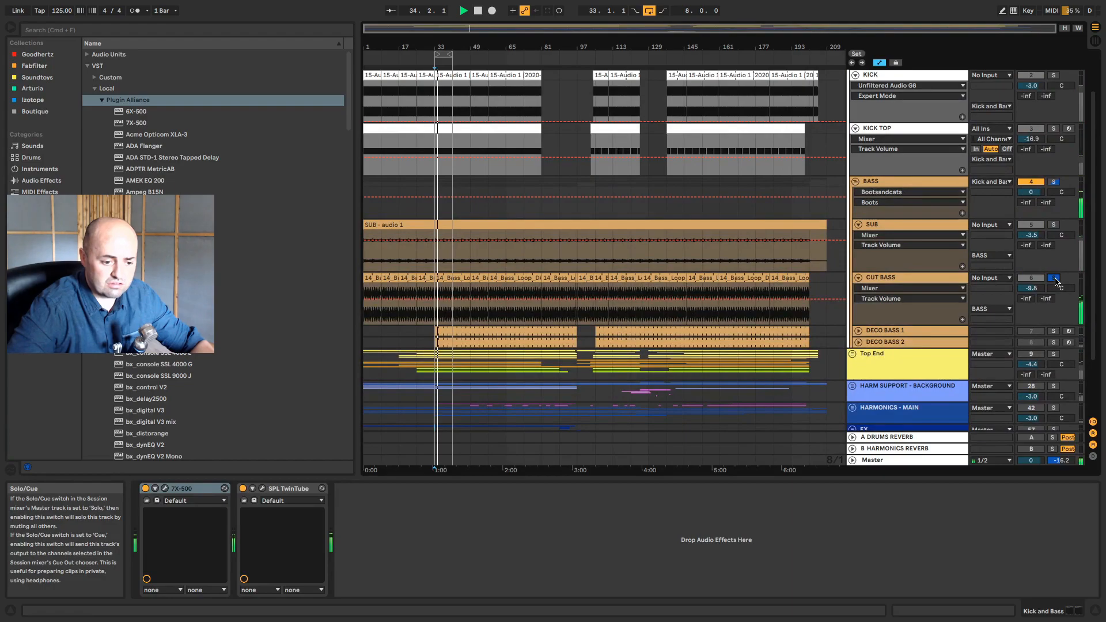
{"action": "left_click", "coordinate": [899, 277]}
- Deactivate the Acme Opticom, bx_control V2 and Bootsandcats devices on the CUT BASS track while it plays
{"action": "left_click", "coordinate": [443, 489]}
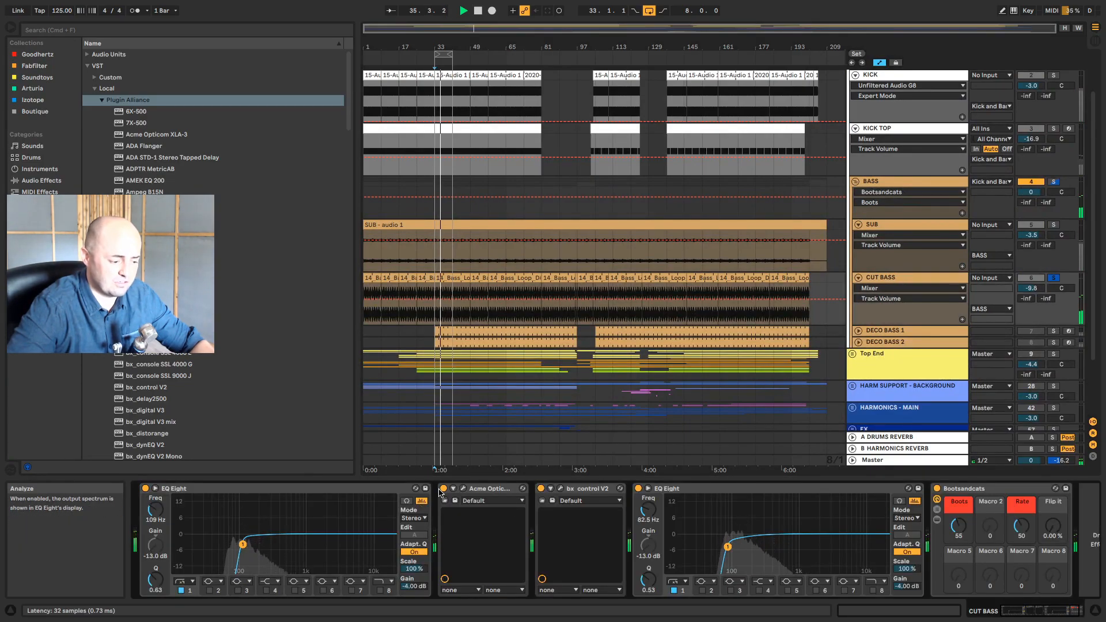
{"action": "left_click", "coordinate": [541, 489]}
{"action": "left_click", "coordinate": [938, 488]}
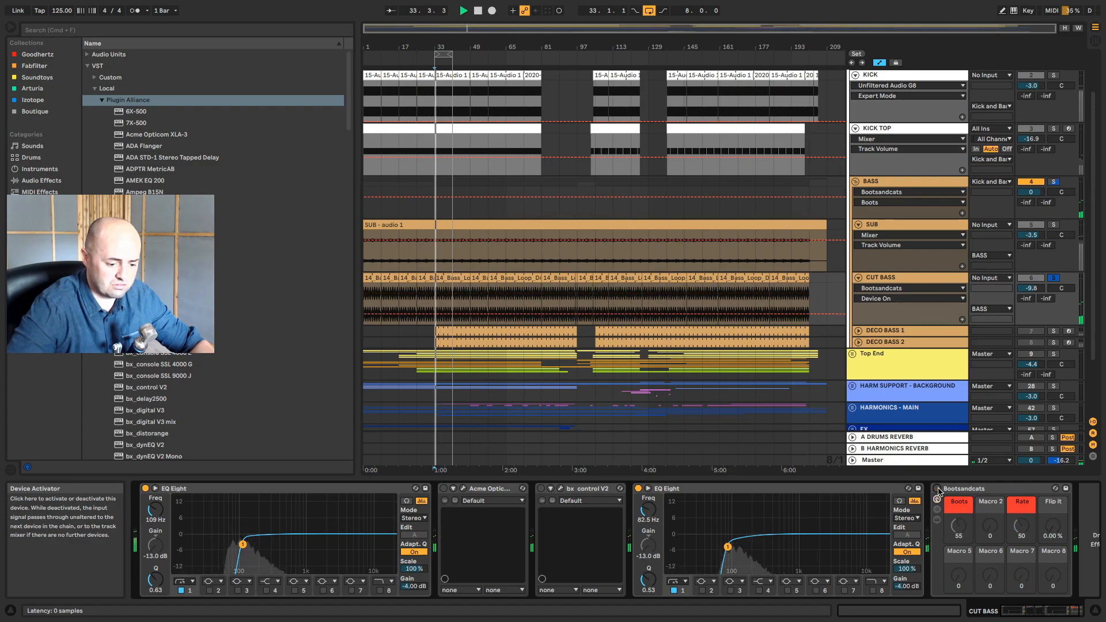
- Reactivate Bootsandcats, bx_control V2 and Acme Opticom on the CUT BASS track and briefly play the loop to hear them
{"action": "key", "text": "space"}
{"action": "left_click", "coordinate": [937, 490]}
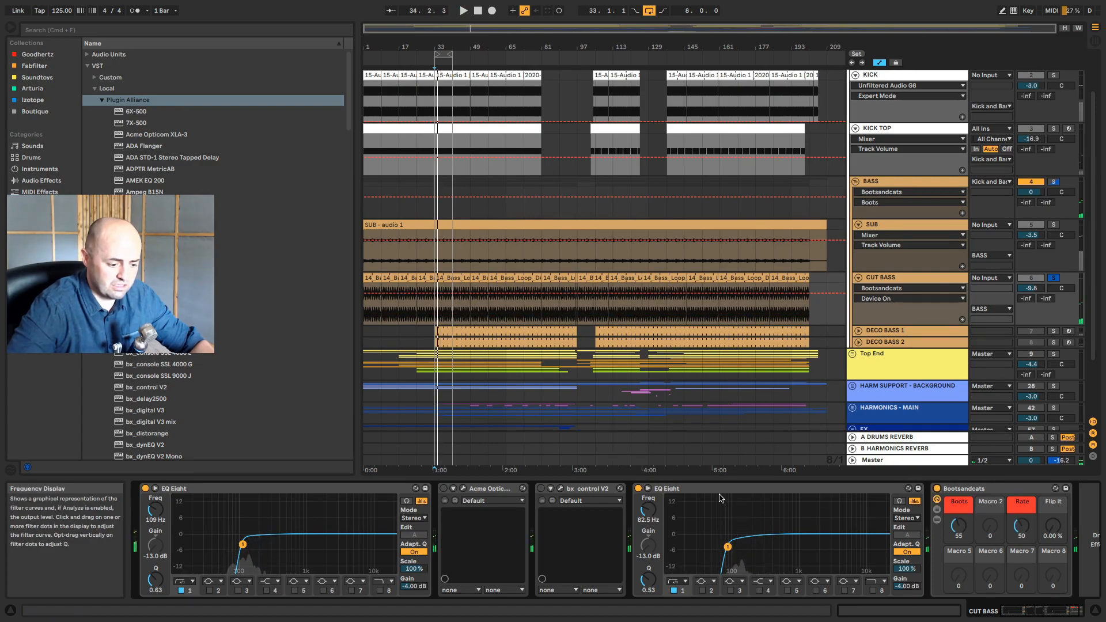
{"action": "left_click", "coordinate": [541, 489]}
{"action": "left_click", "coordinate": [443, 489]}
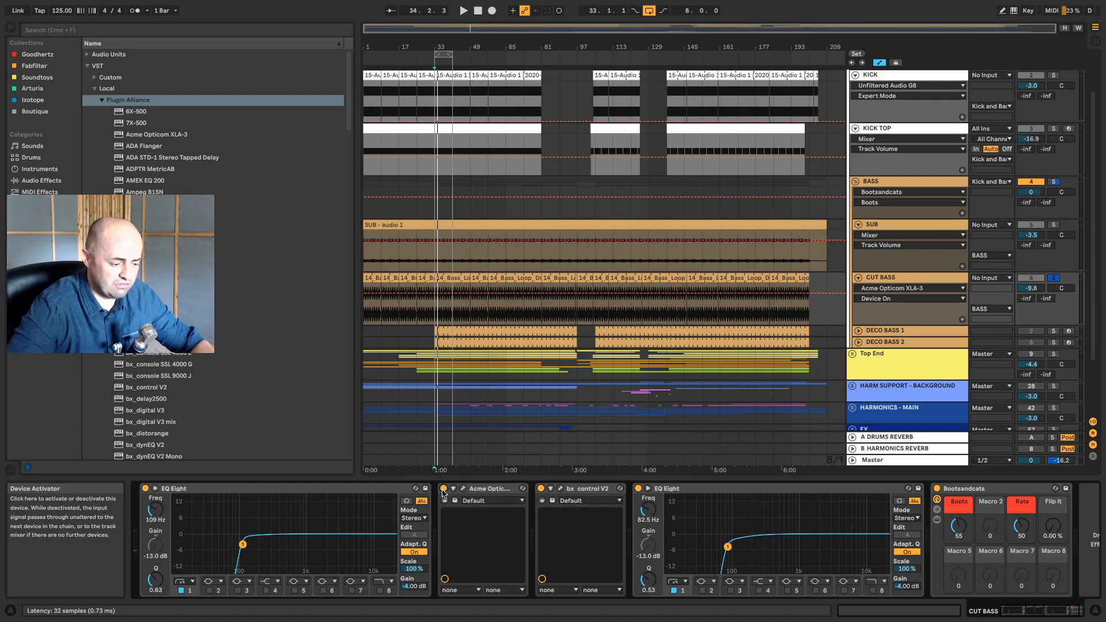
{"action": "key", "text": "space"}
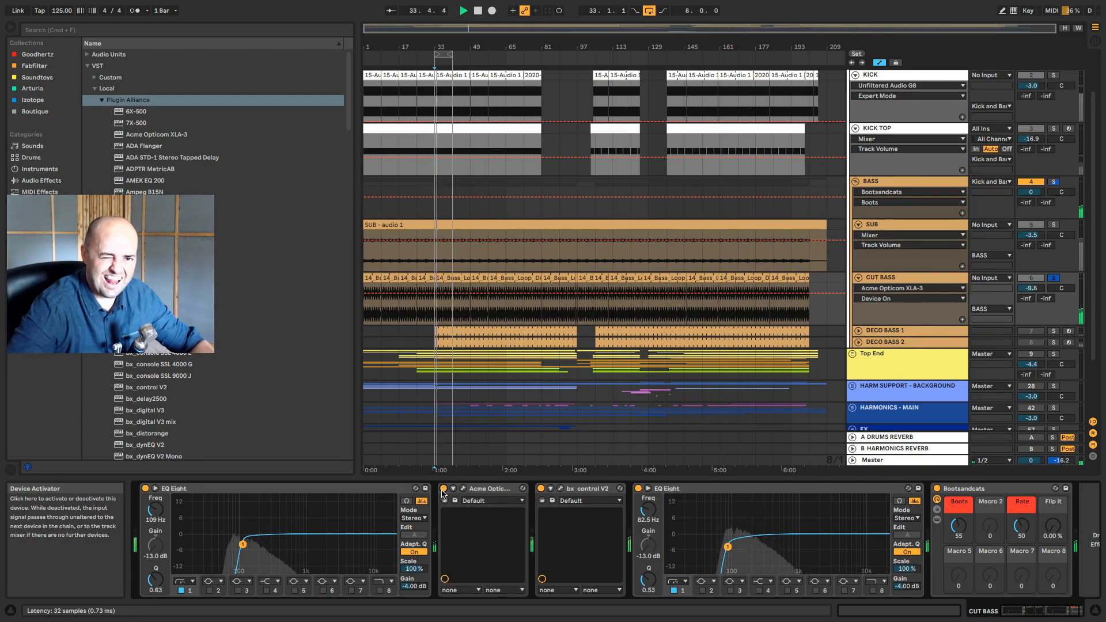
{"action": "key", "text": "space"}
- Search the plug-in browser for "rooms" and load bx_rooMS at the end of the CUT BASS device chain
{"action": "left_click", "coordinate": [88, 32]}
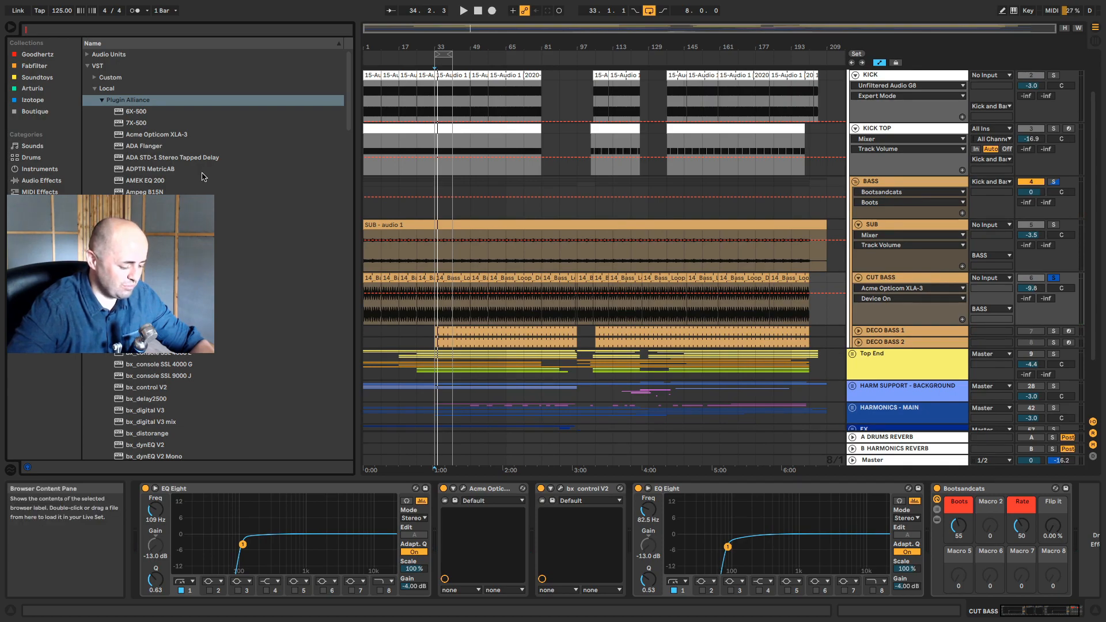
{"action": "type", "text": "rooms"}
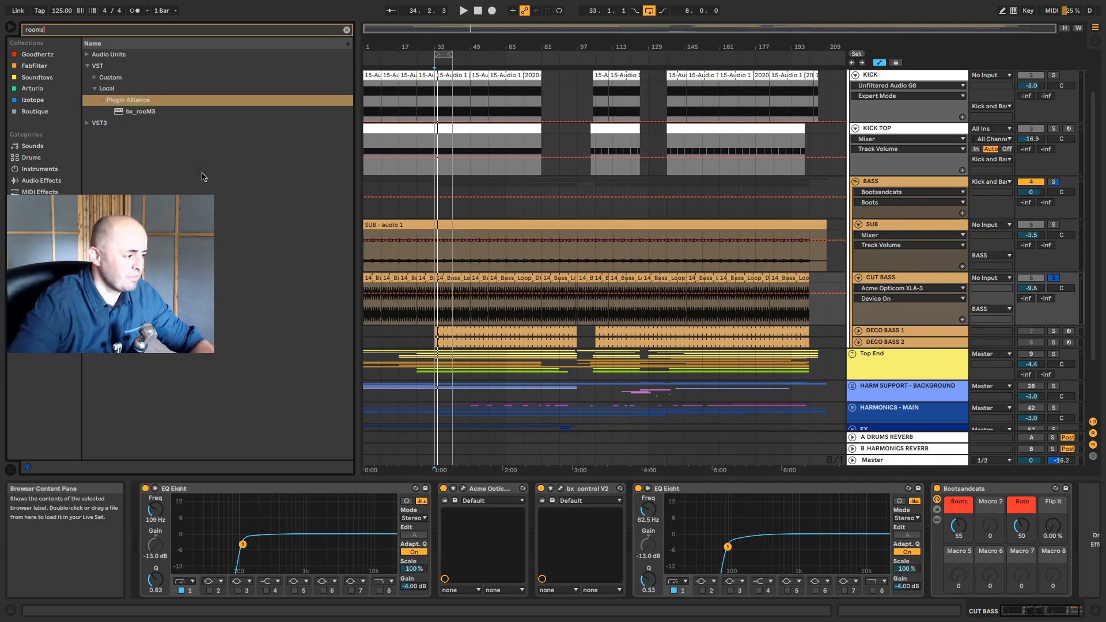
{"action": "left_click", "coordinate": [122, 114]}
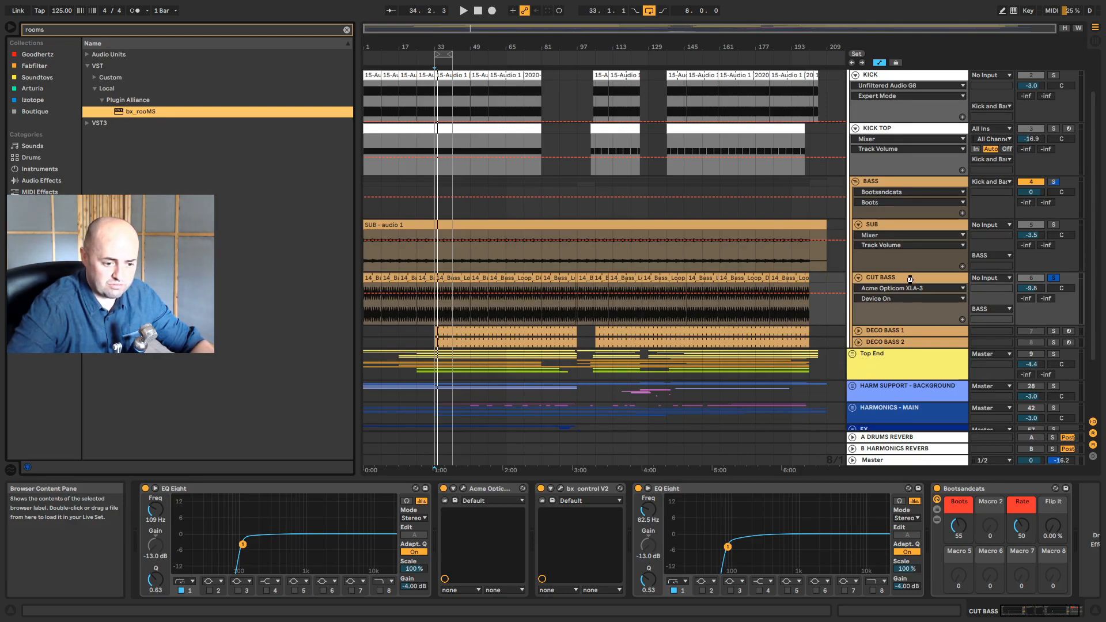
{"action": "key", "text": "Return"}
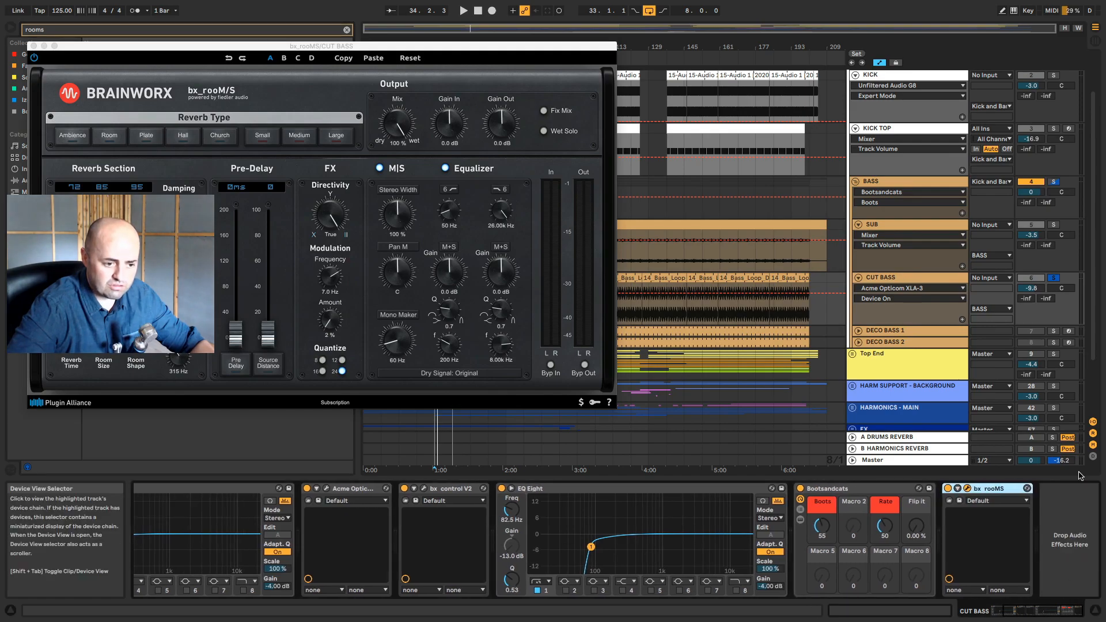
- Reposition the bx_rooM/S window over the arrangement and keep the CUT BASS track selected
{"action": "left_click", "coordinate": [929, 179]}
{"action": "left_click", "coordinate": [145, 488]}
{"action": "left_click", "coordinate": [245, 490]}
{"action": "left_click_drag", "start_coordinate": [334, 49], "coordinate": [593, 64]}
{"action": "left_click", "coordinate": [892, 281]}
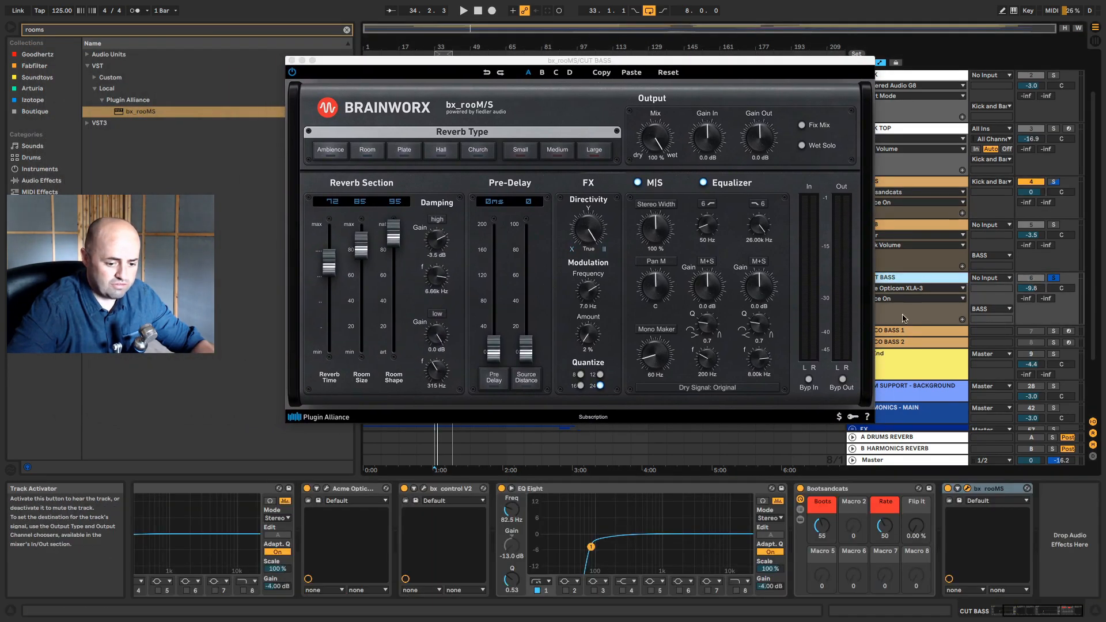
{"action": "left_click_drag", "start_coordinate": [586, 64], "coordinate": [615, 54]}
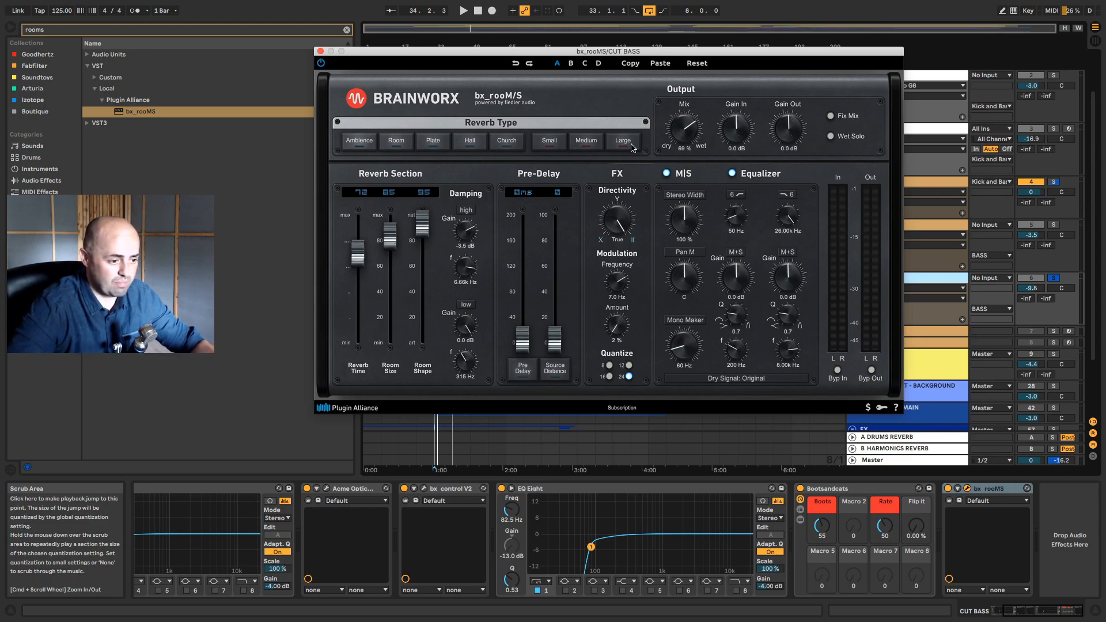
- Try different reverb types in bx_rooM/S and choose Plate with the Medium size
{"action": "left_click", "coordinate": [578, 145]}
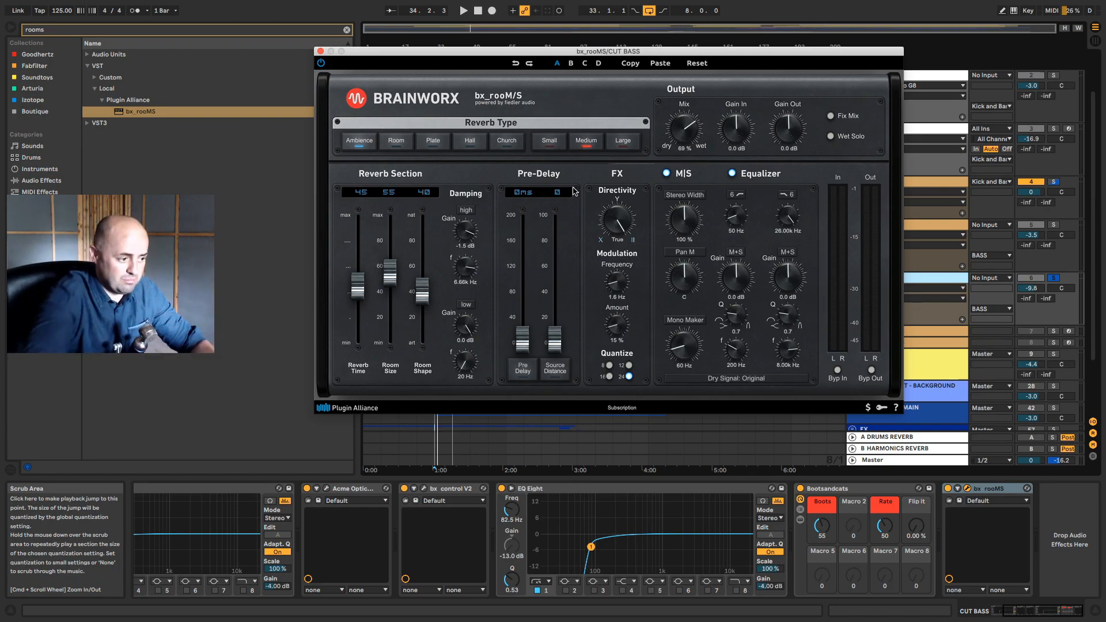
{"action": "left_click", "coordinate": [396, 141]}
{"action": "mouse_move", "coordinate": [618, 54]}
{"action": "left_mouse_down"}
{"action": "mouse_move", "coordinate": [287, 67]}
{"action": "mouse_move", "coordinate": [682, 33]}
{"action": "mouse_move", "coordinate": [614, 45]}
{"action": "left_mouse_up"}
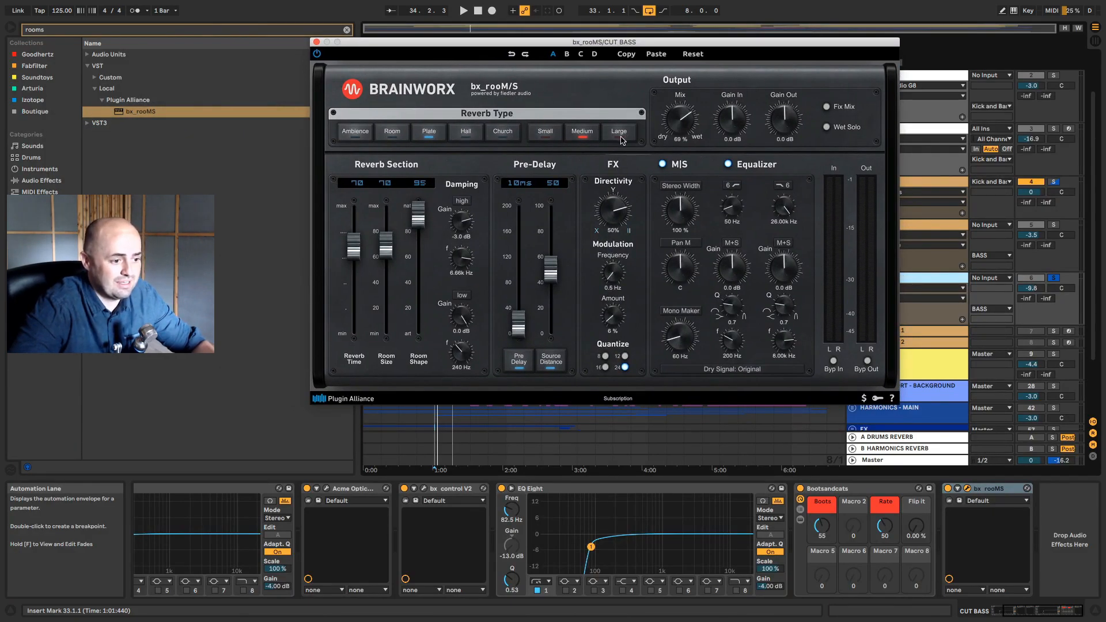
- Play the soloed bass, raise the bx_rooM/S mix to 100% and bring it down to 76%
{"action": "key", "text": "space"}
{"action": "left_click_drag", "start_coordinate": [685, 126], "coordinate": [680, 61]}
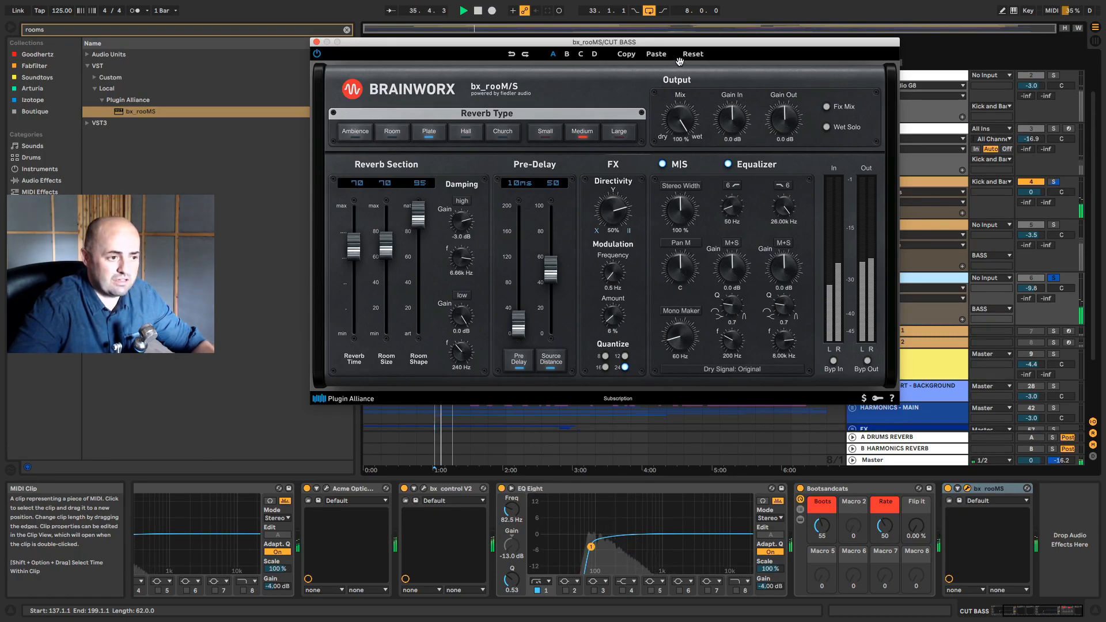
{"action": "left_click_drag", "start_coordinate": [678, 106], "coordinate": [678, 110]}
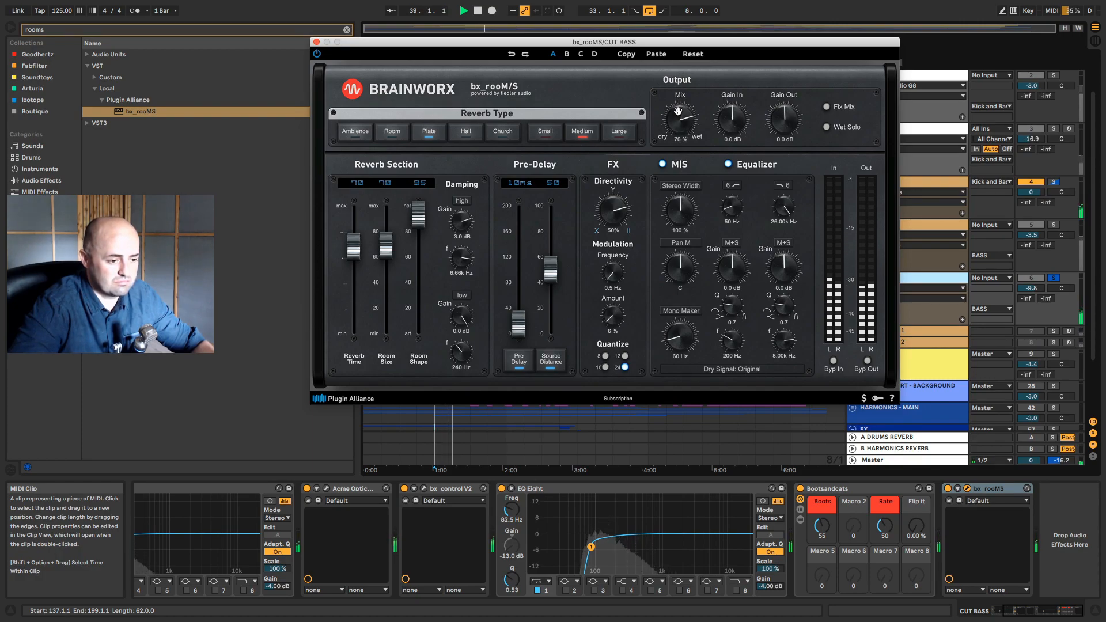
- Try the Bootsandcats rack after bx_rooMS, return it ahead of the reverb, and raise the reverb mix to 79%
{"action": "left_click", "coordinate": [850, 490]}
{"action": "left_click_drag", "start_coordinate": [1060, 495], "coordinate": [1059, 496]}
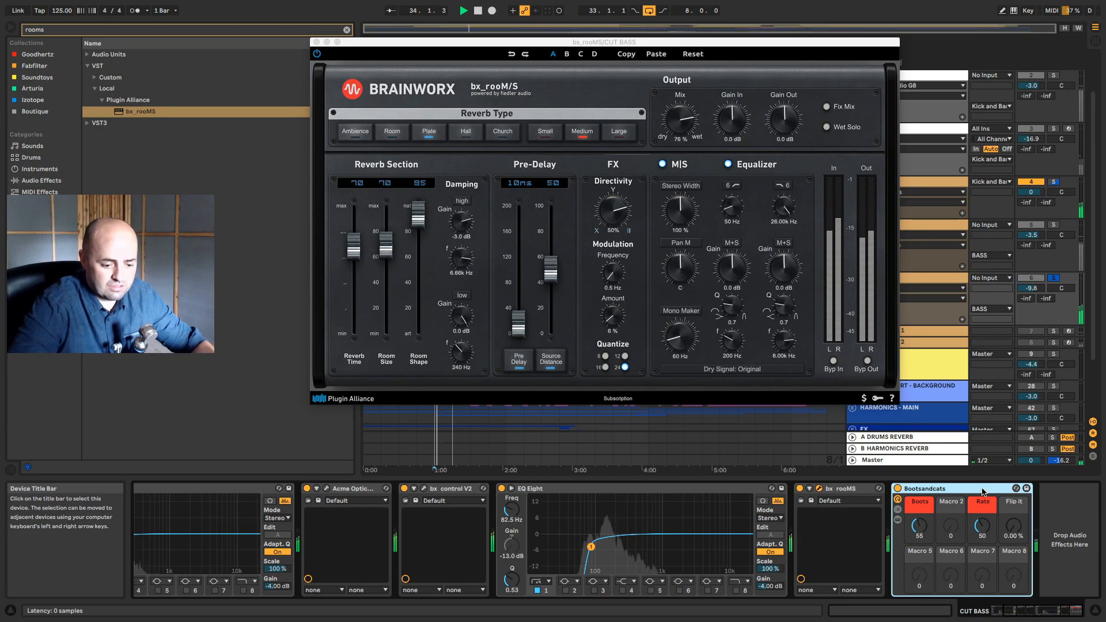
{"action": "left_click_drag", "start_coordinate": [977, 493], "coordinate": [823, 512]}
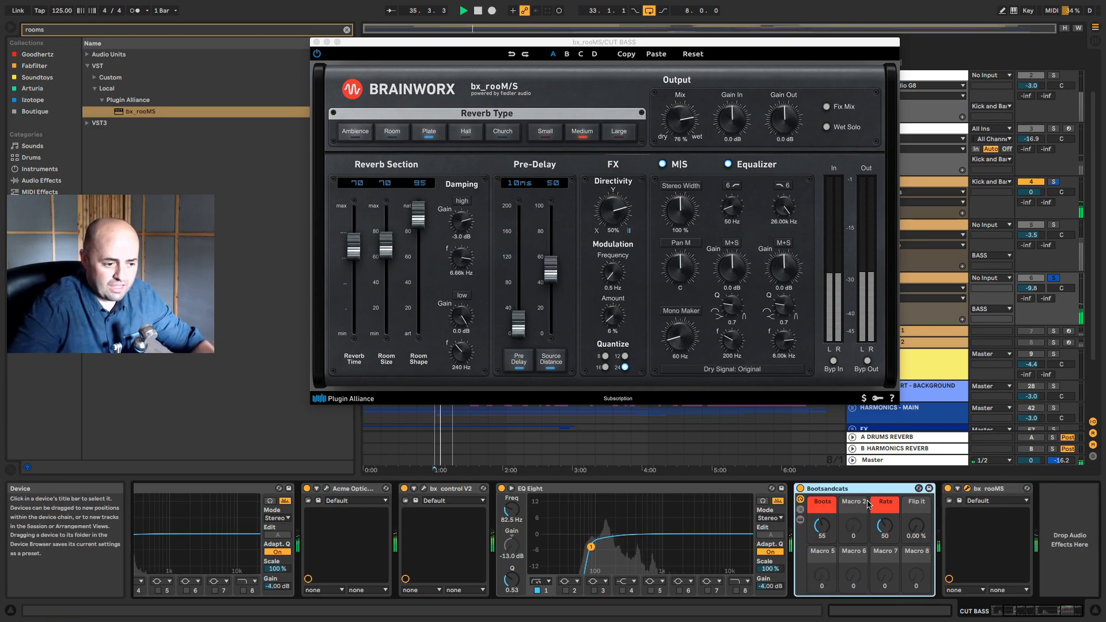
{"action": "left_click", "coordinate": [682, 119]}
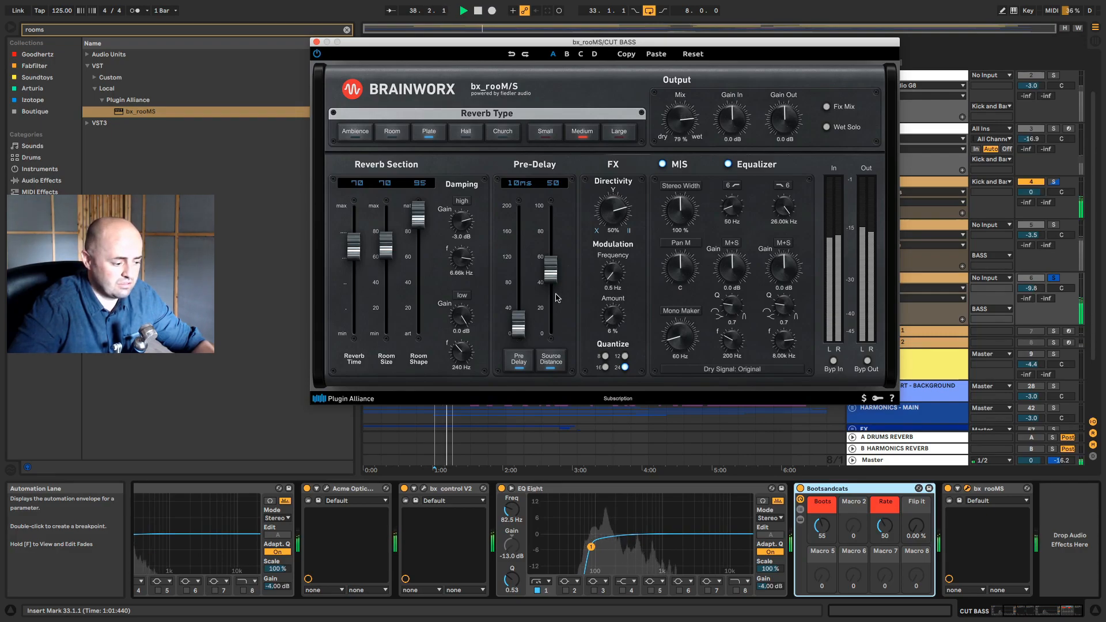
- Unsolo the CUT BASS track and set its Acme Opticom XLA-3 input gain to about 5
{"action": "left_click", "coordinate": [326, 489]}
{"action": "left_click_drag", "start_coordinate": [397, 189], "coordinate": [397, 198]}
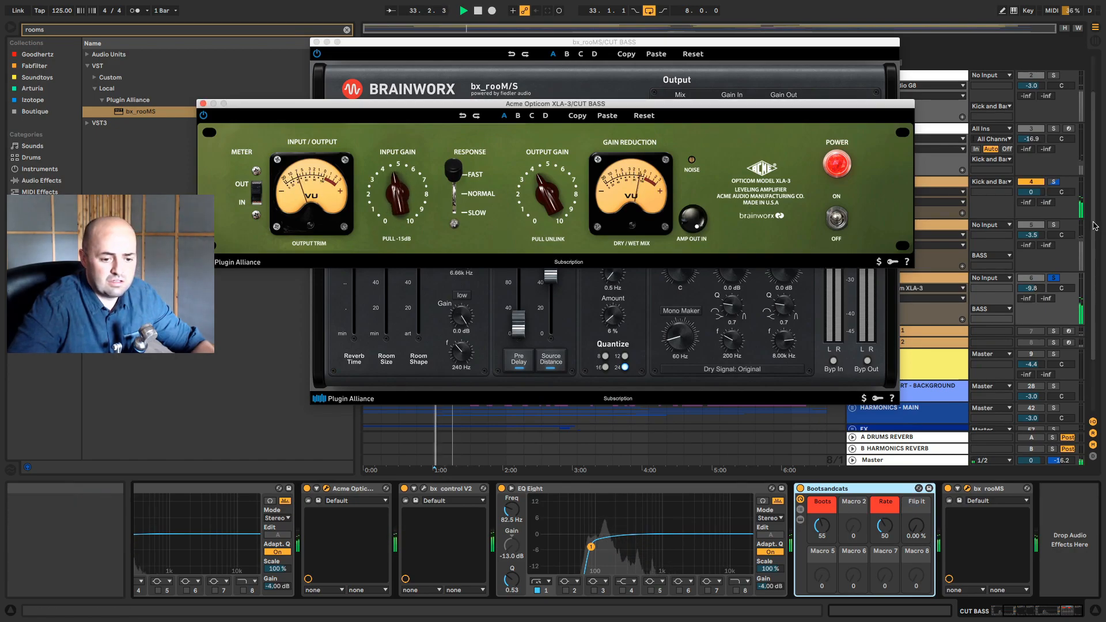
{"action": "left_click", "coordinate": [1054, 279]}
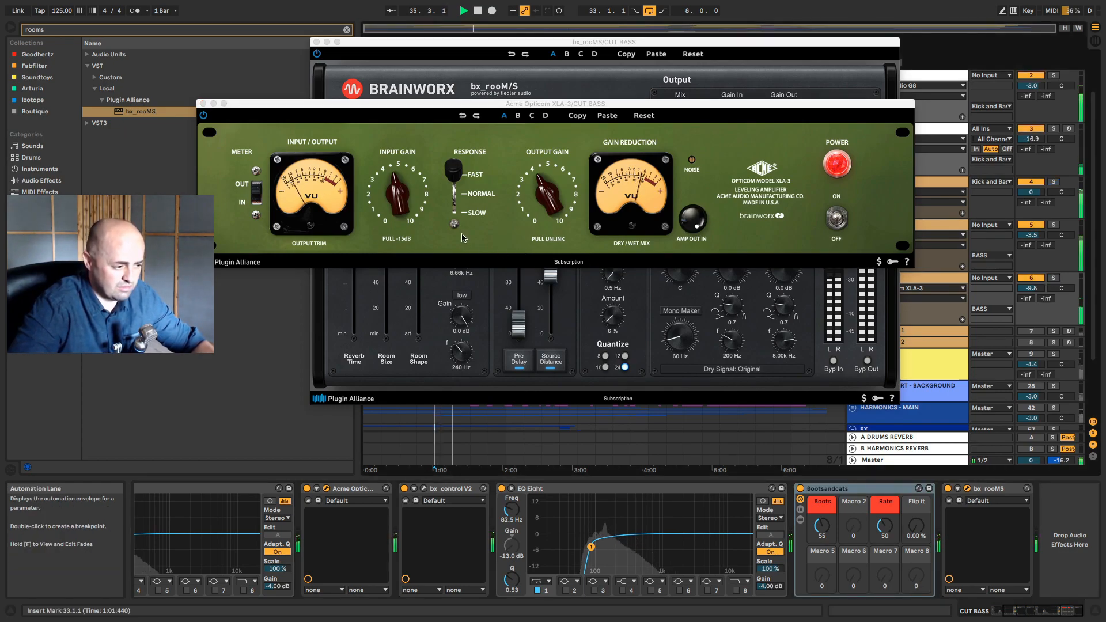
{"action": "left_click", "coordinate": [399, 192]}
{"action": "left_click_drag", "start_coordinate": [398, 192], "coordinate": [400, 189]}
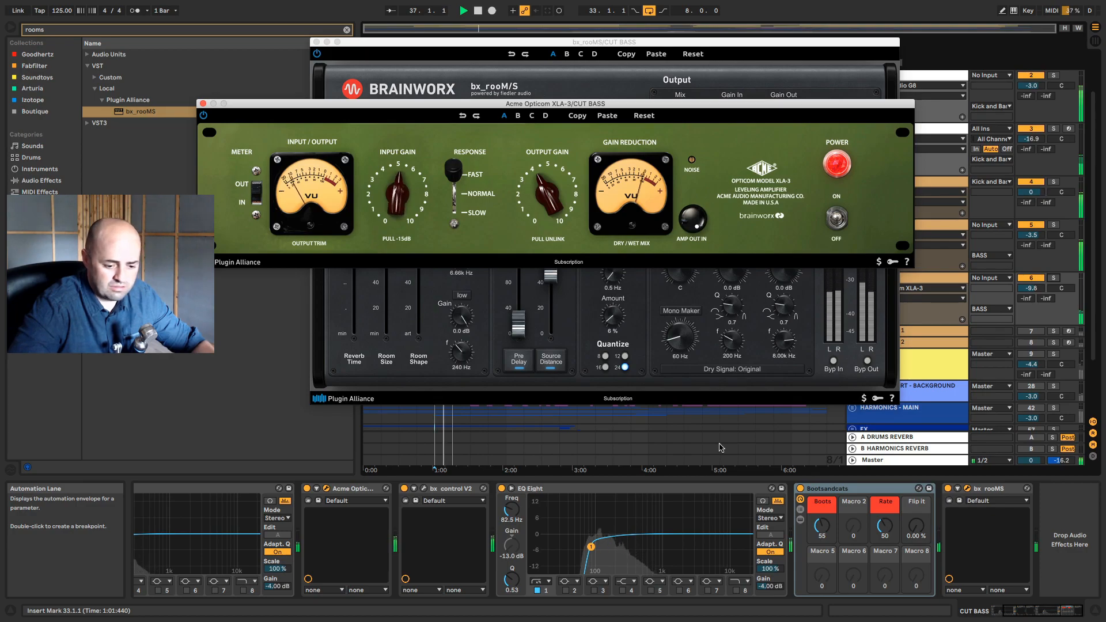
- In bx_rooM/S, set the mix to 69%, the equalizer cuts to 158 Hz and 5.85 kHz, and the stereo width to 179%
{"action": "left_click", "coordinate": [972, 490]}
{"action": "left_click", "coordinate": [972, 490]}
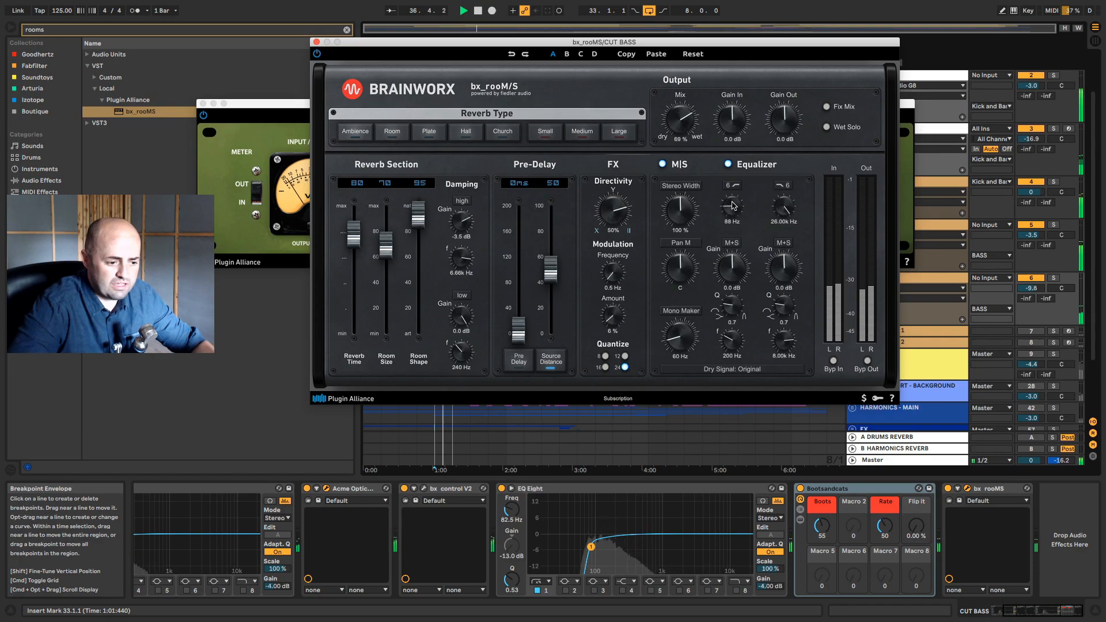
{"action": "left_click_drag", "start_coordinate": [733, 200], "coordinate": [733, 200]}
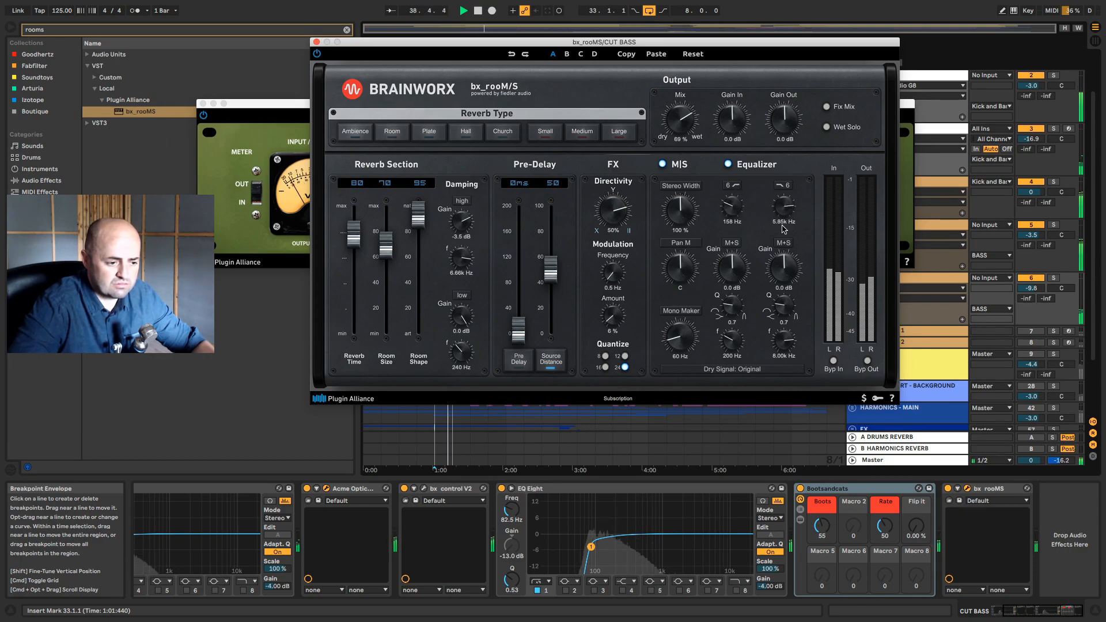
{"action": "left_click_drag", "start_coordinate": [683, 201], "coordinate": [686, 215]}
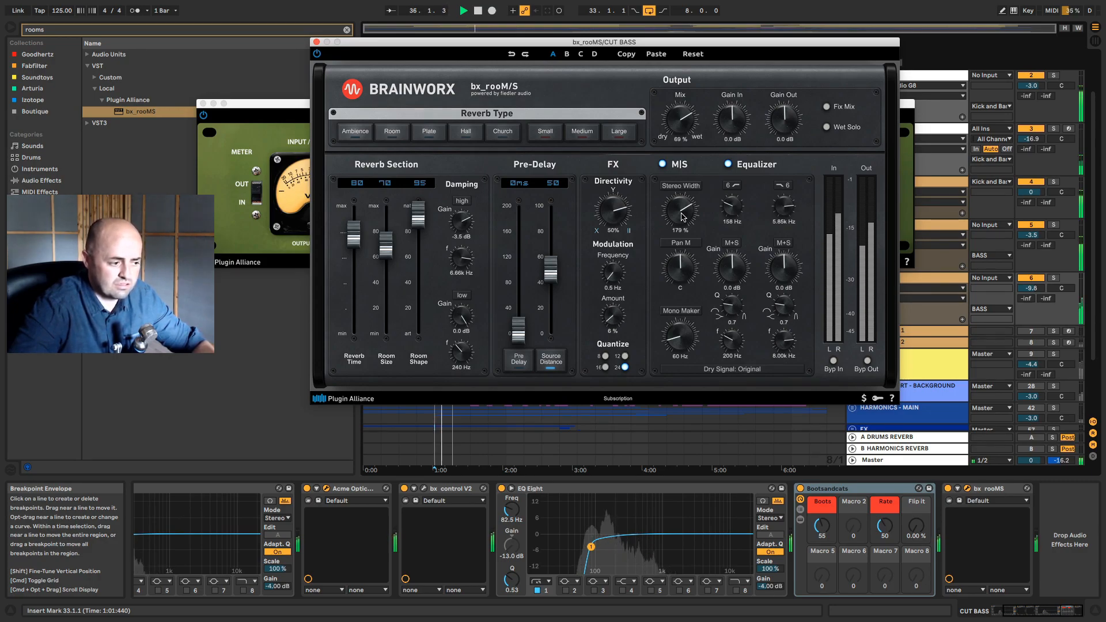
- Stop playback and close the bx_rooM/S and Acme Opticom XLA-3 plug-in windows
{"action": "key", "text": "space"}
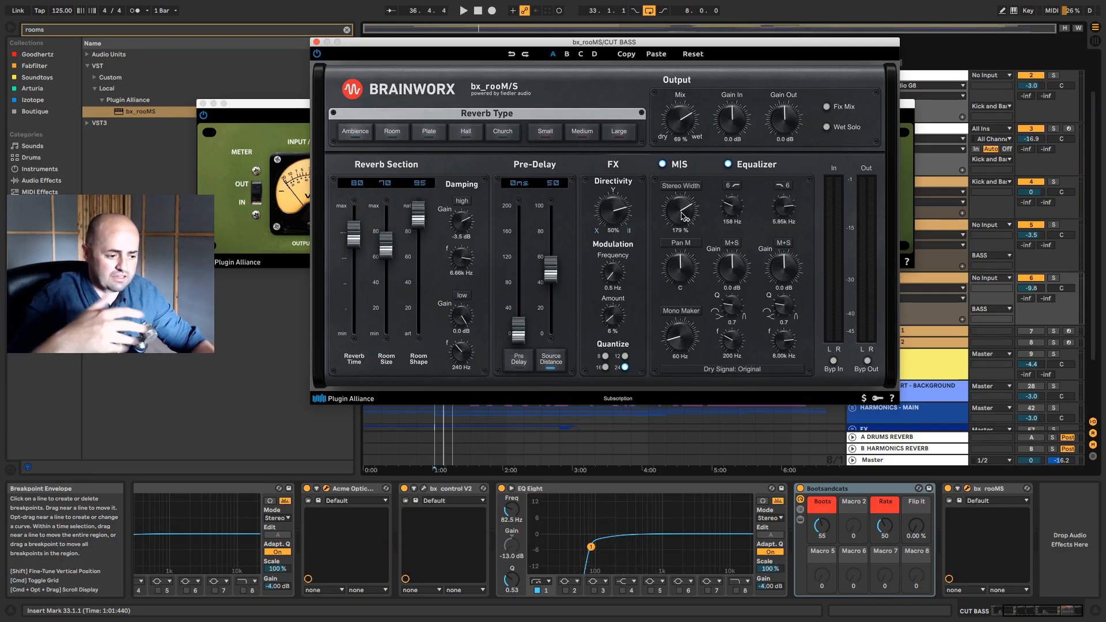
{"action": "left_click", "coordinate": [317, 43]}
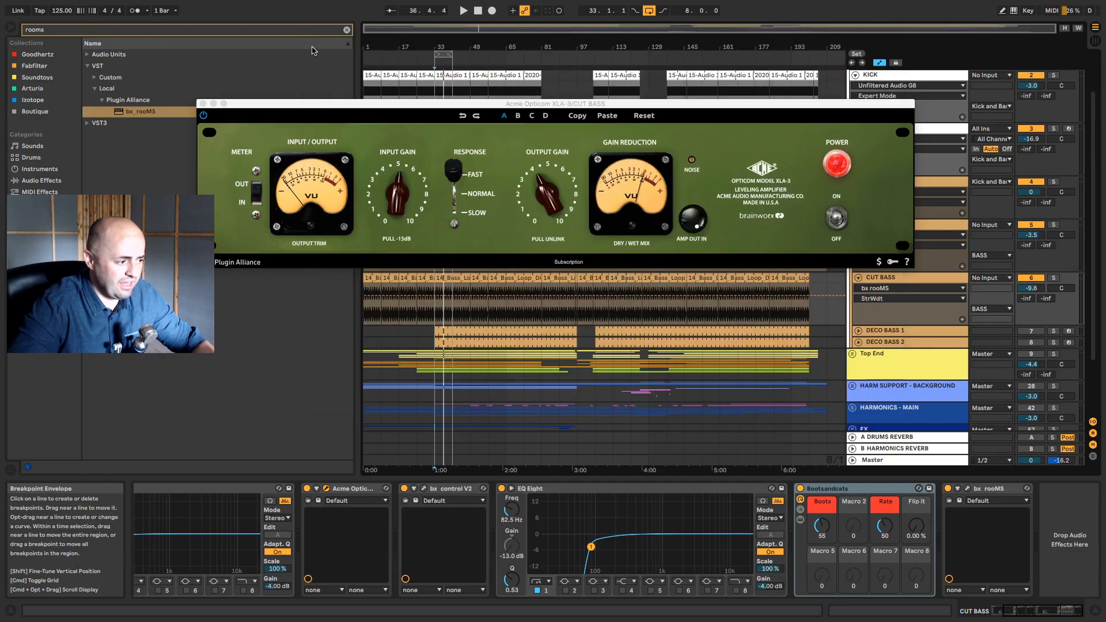
{"action": "left_click", "coordinate": [202, 104]}
- Compare the BASS group with its Bootsandcats rack on and off during playback, and delete the rack
{"action": "left_click", "coordinate": [895, 185]}
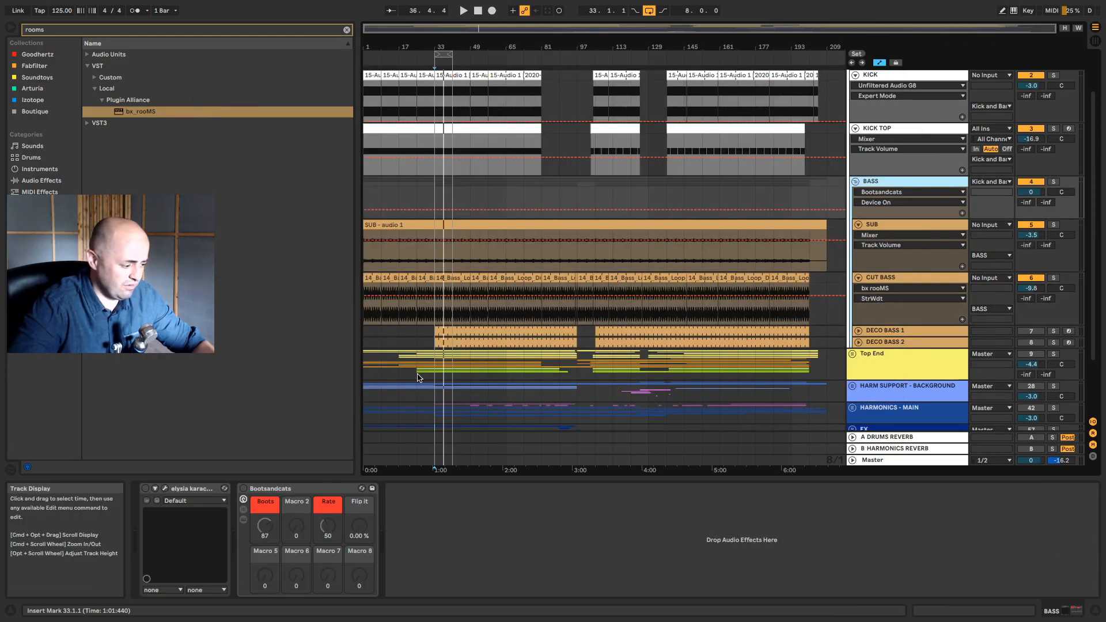
{"action": "key", "text": "space"}
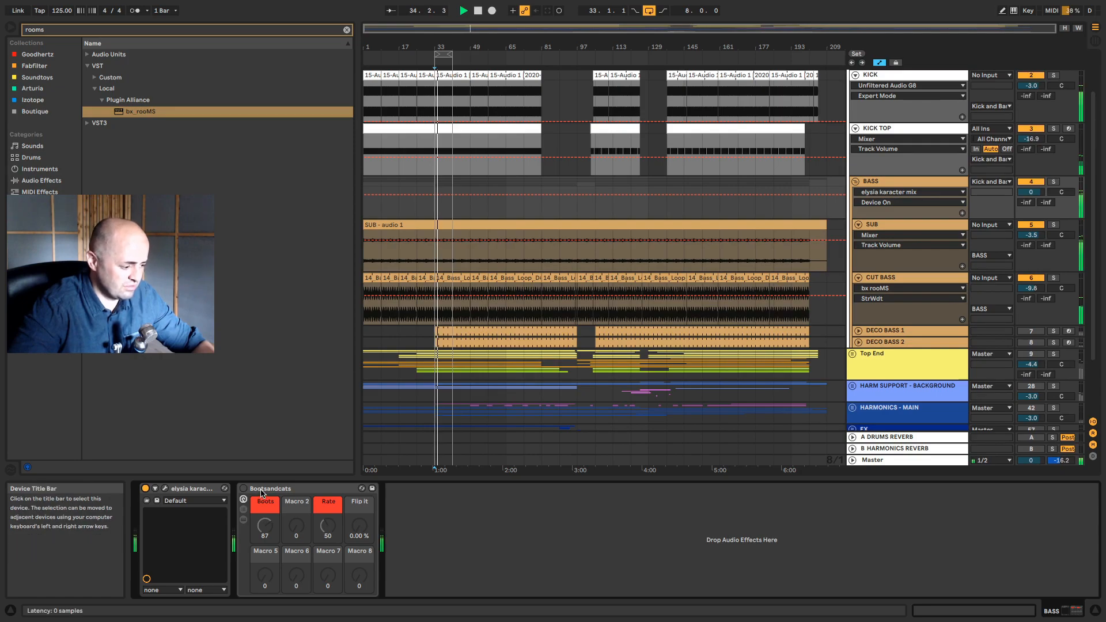
{"action": "left_click", "coordinate": [243, 490]}
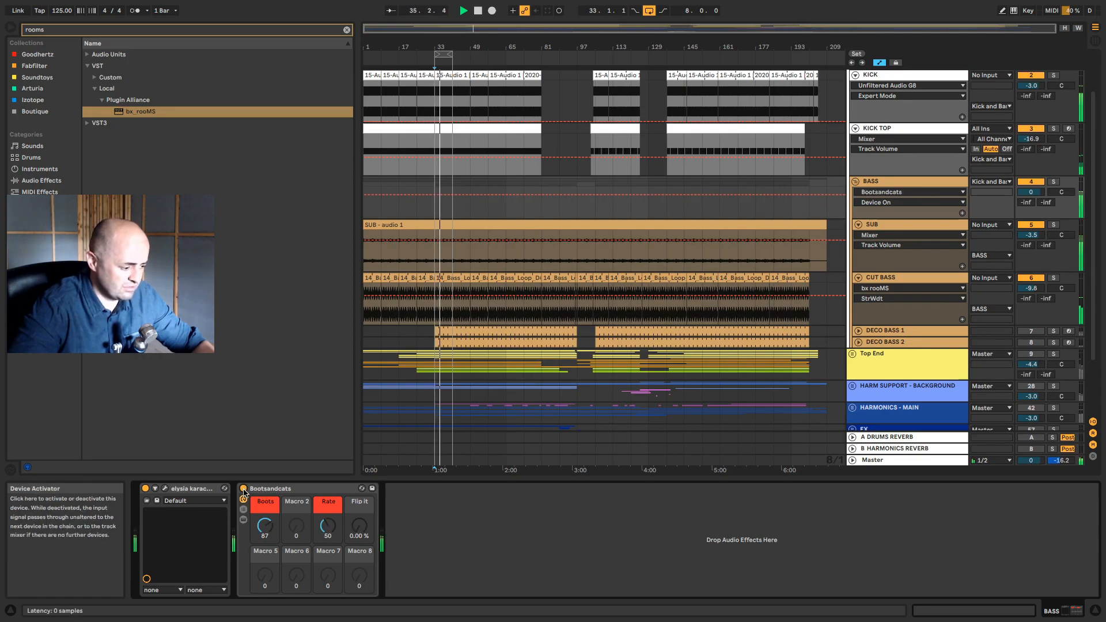
{"action": "left_click", "coordinate": [244, 489]}
{"action": "left_click", "coordinate": [262, 489]}
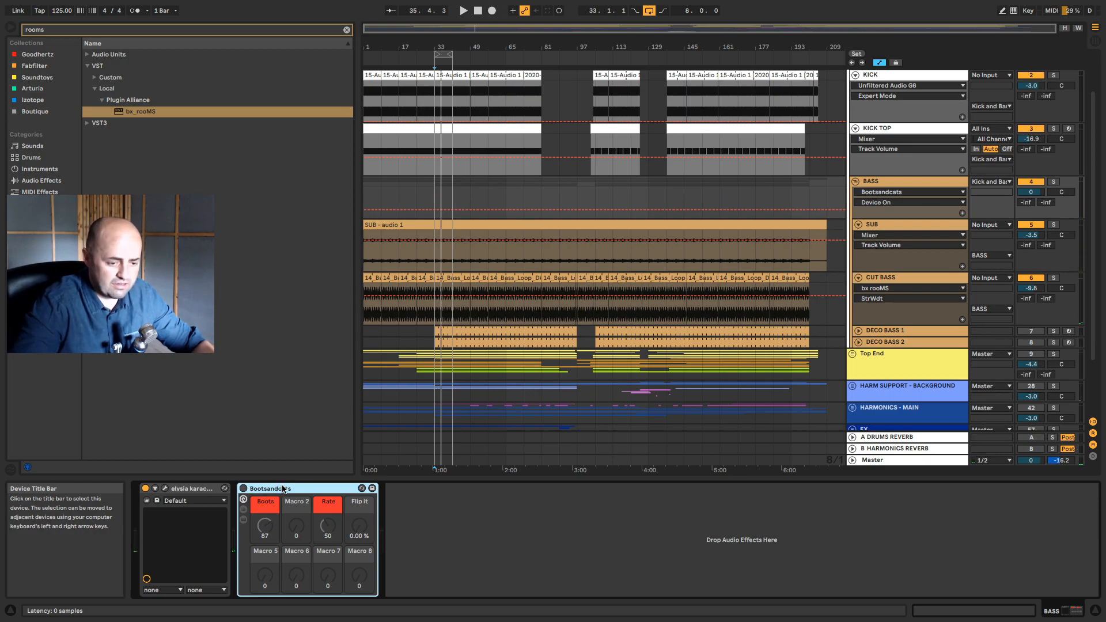
{"action": "key", "text": "Delete"}
- Set the Bootsandcats Boots macro to 95 on the SUB track and to 80 on the CUT BASS track
{"action": "left_click", "coordinate": [914, 225]}
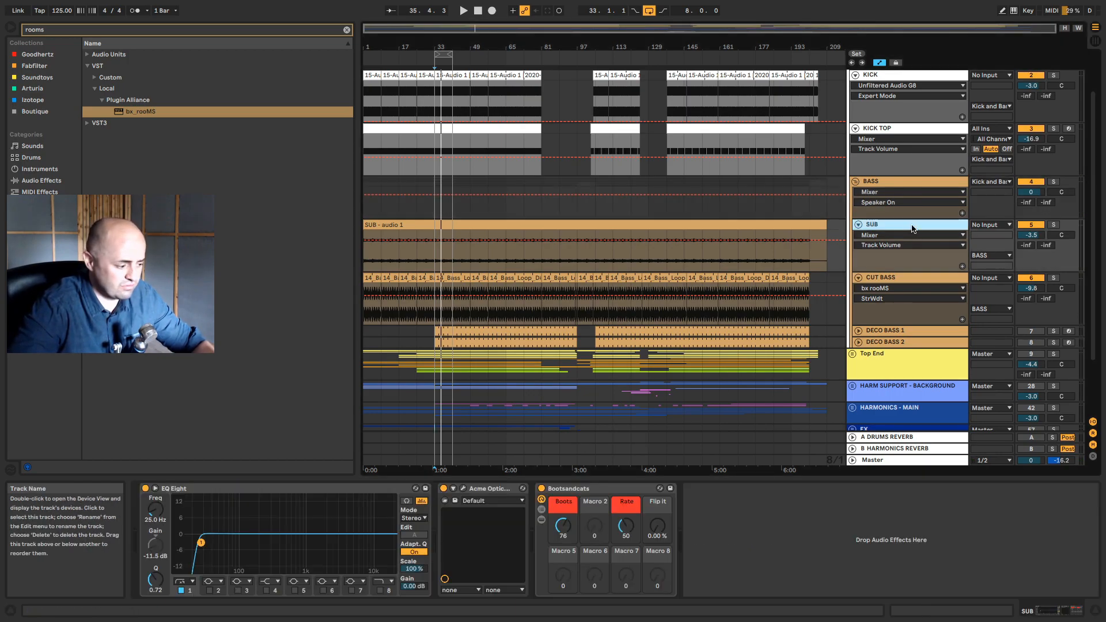
{"action": "left_click_drag", "start_coordinate": [569, 533], "coordinate": [569, 522]}
{"action": "key", "text": "space"}
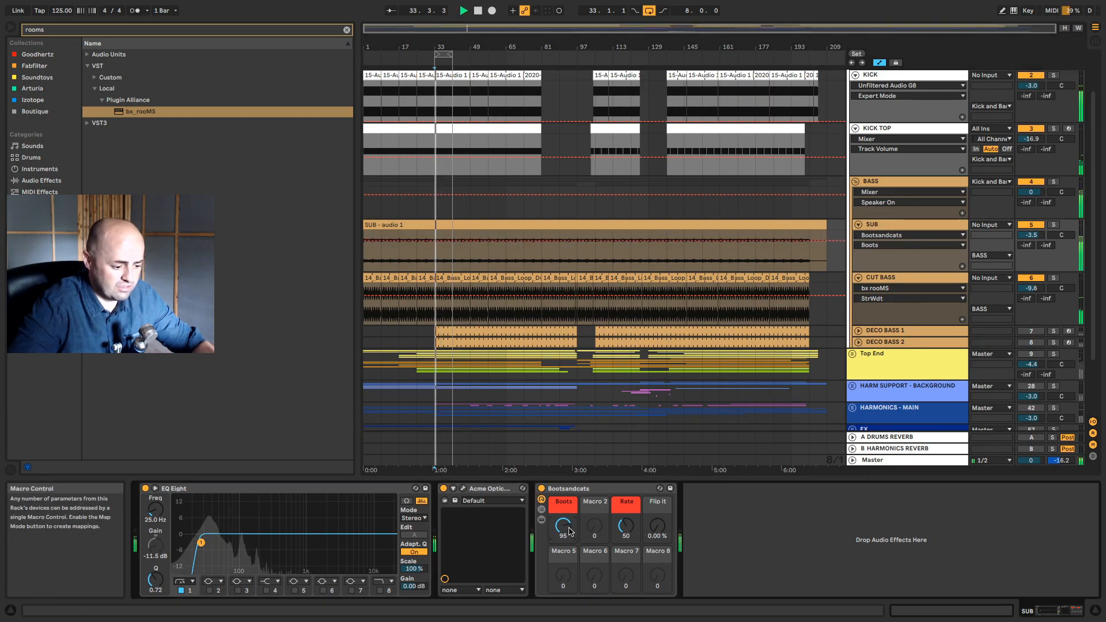
{"action": "left_click", "coordinate": [927, 279]}
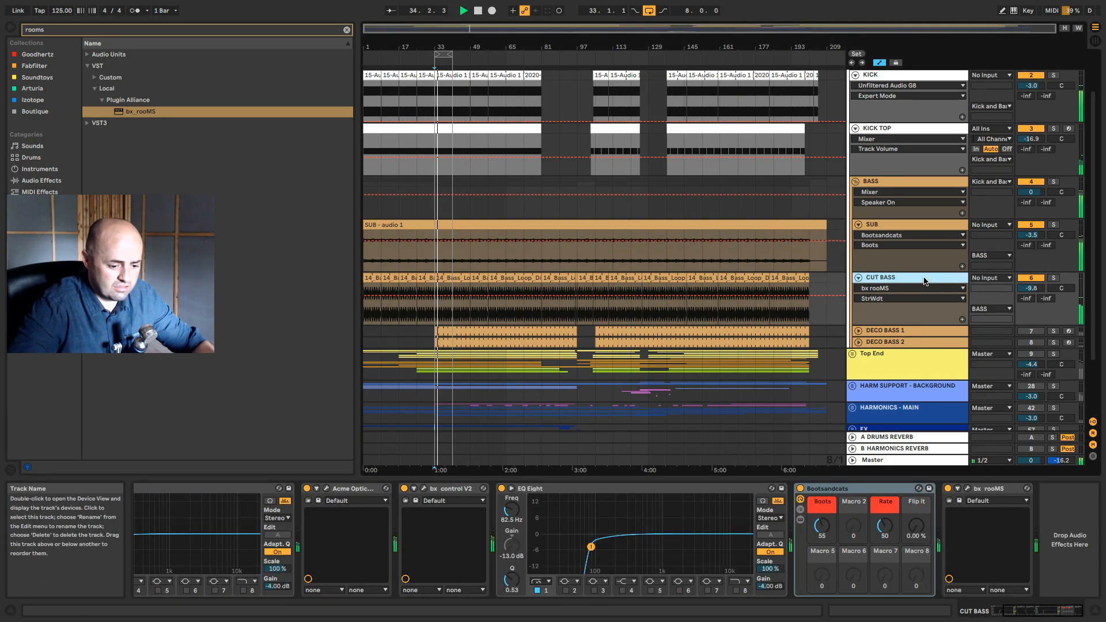
{"action": "left_click", "coordinate": [824, 529]}
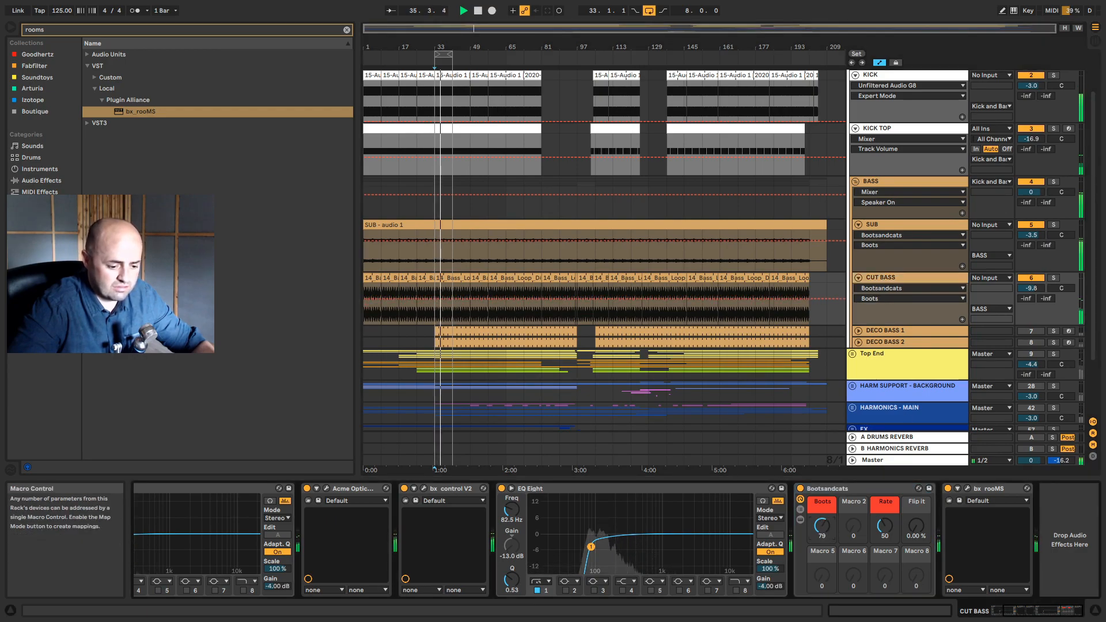
{"action": "left_click_drag", "start_coordinate": [825, 530], "coordinate": [825, 529]}
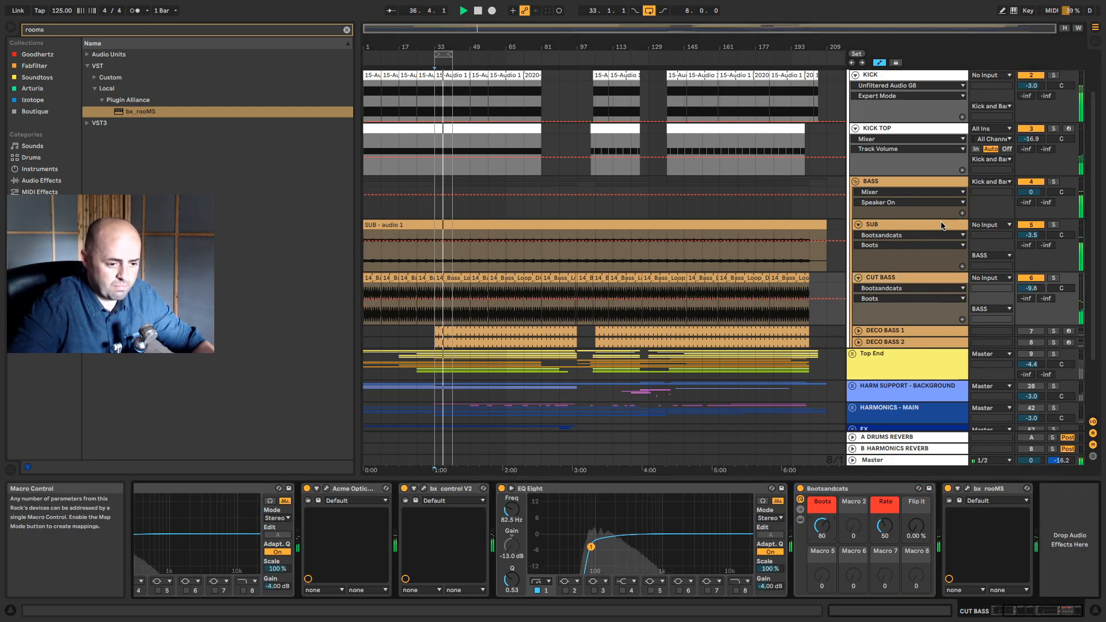
- Stop playback and fold the BASS group and the enclosing Kick and Bass group
{"action": "left_click", "coordinate": [856, 182]}
{"action": "left_click", "coordinate": [865, 77]}
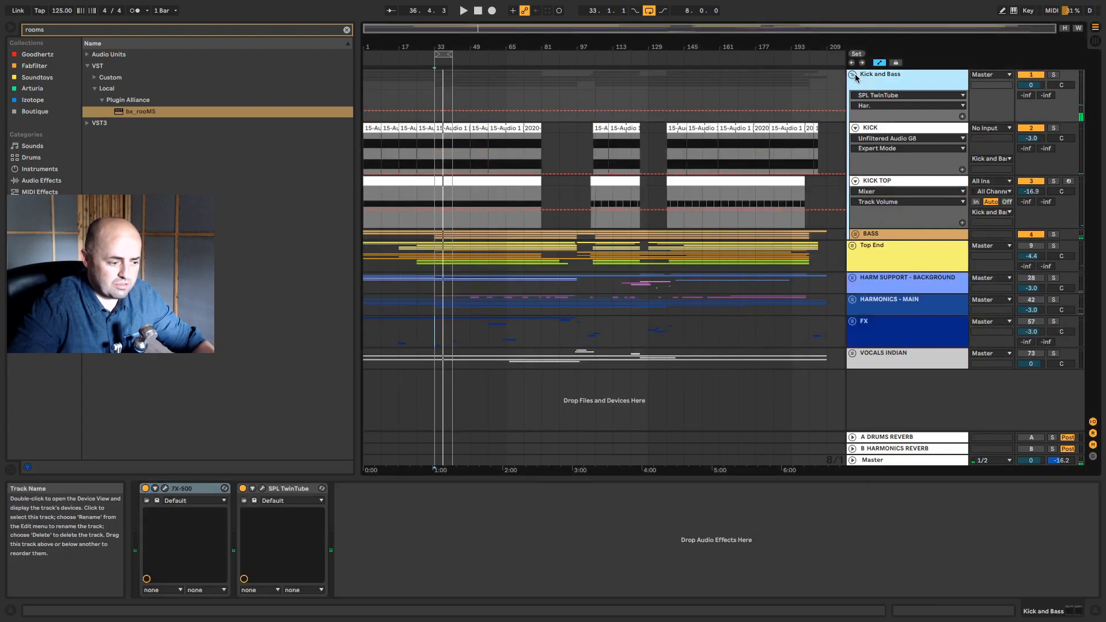
{"action": "left_click", "coordinate": [853, 75]}
{"action": "left_click", "coordinate": [637, 556]}
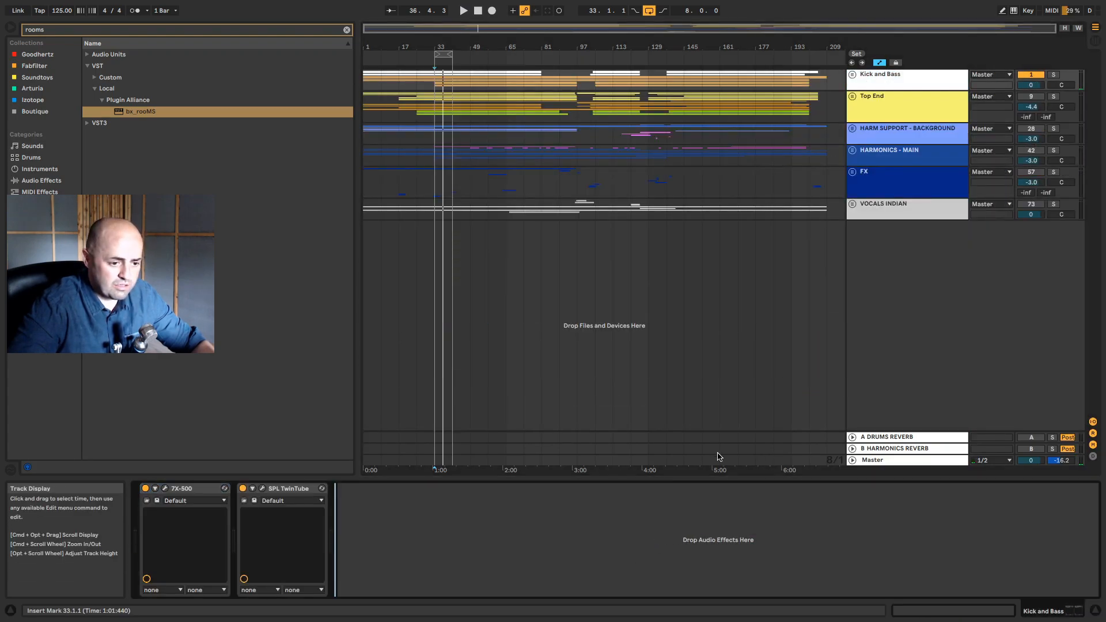
- Color the Top End group white and assign that color to its grouped tracks and clips
{"action": "left_click", "coordinate": [872, 113]}
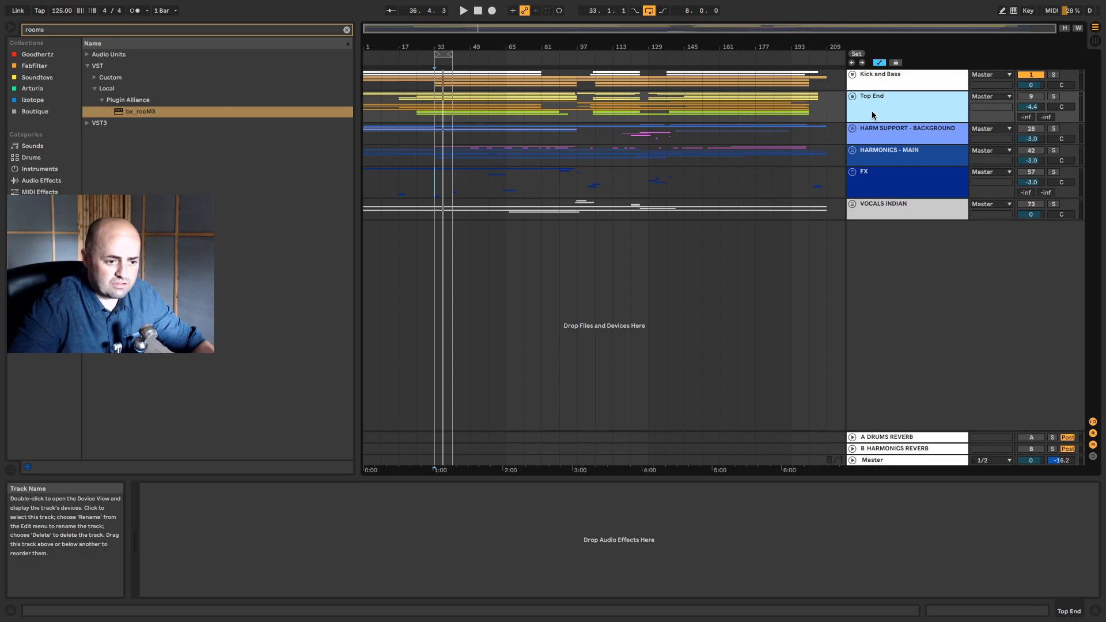
{"action": "right_click", "coordinate": [874, 102]}
{"action": "left_click", "coordinate": [1020, 243]}
{"action": "right_click", "coordinate": [873, 99]}
{"action": "left_click", "coordinate": [941, 295]}
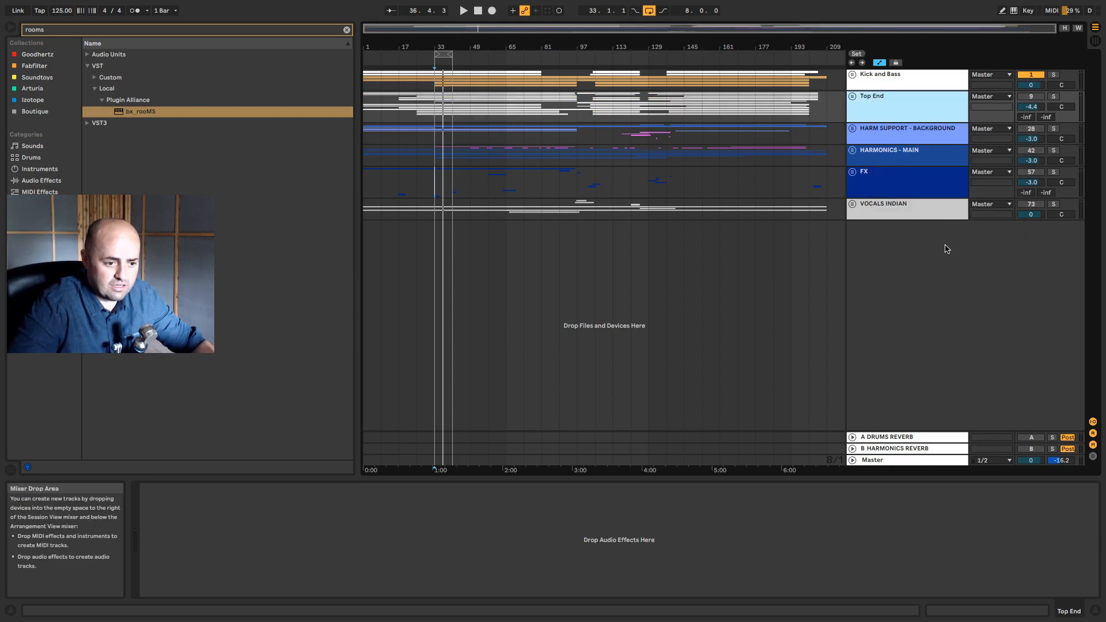
- Activate the muted HARMONICS - MAIN group and keep it selected
{"action": "left_click", "coordinate": [855, 150]}
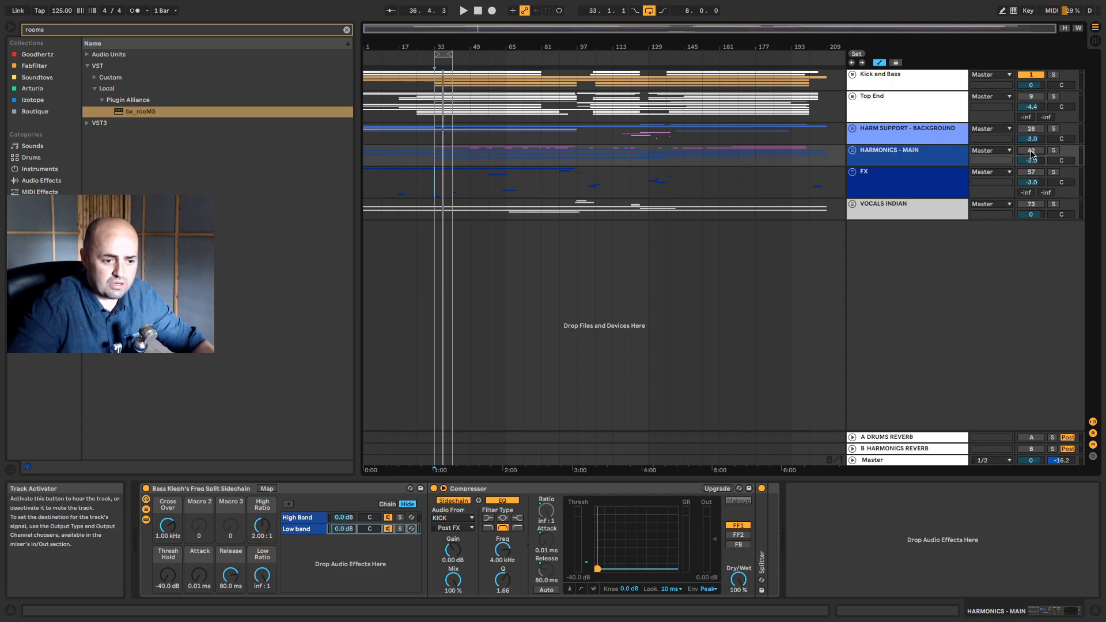
{"action": "left_click", "coordinate": [884, 85]}
{"action": "left_click", "coordinate": [884, 155]}
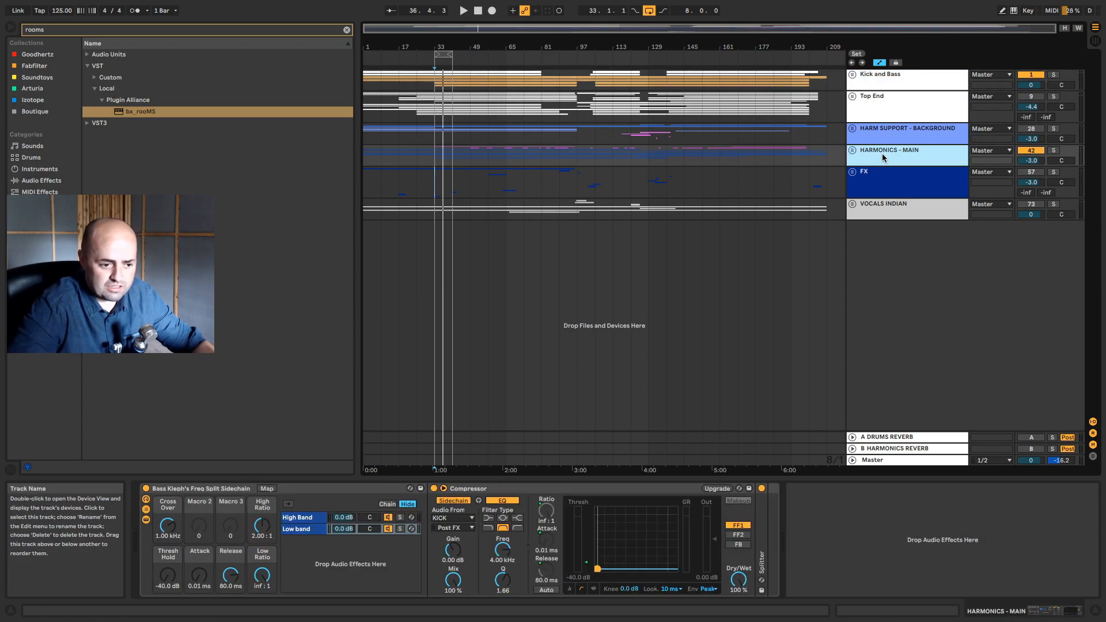
- Unfold HARMONICS - MAIN, its CHORDS group and the CHORD CHAKUUU track, and audition the looped section
{"action": "left_click", "coordinate": [853, 151]}
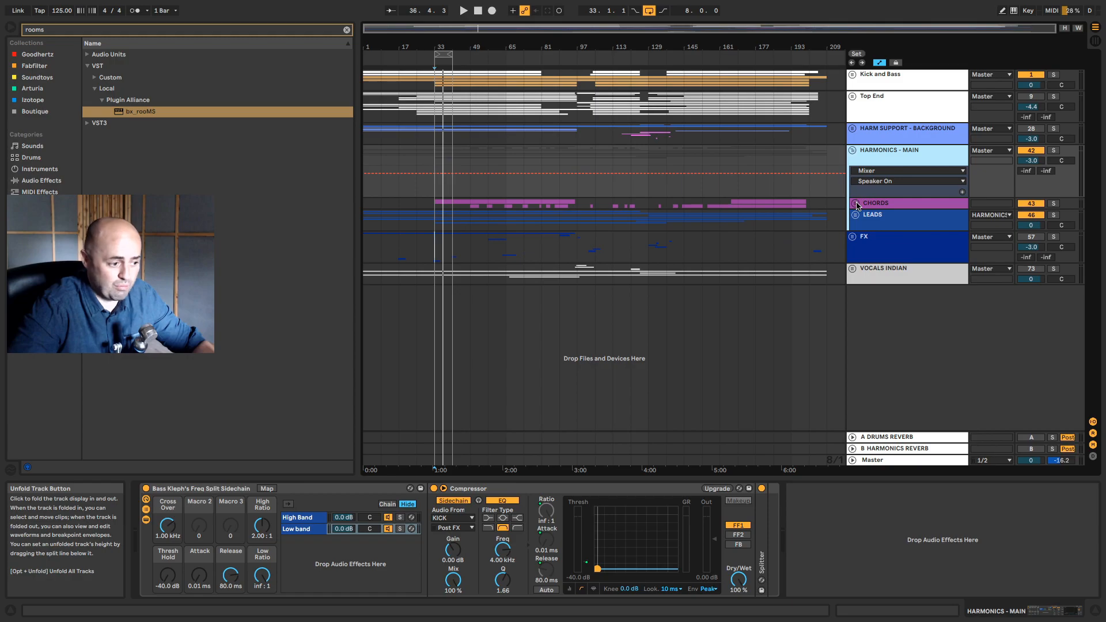
{"action": "left_click", "coordinate": [856, 204]}
{"action": "left_click", "coordinate": [890, 247]}
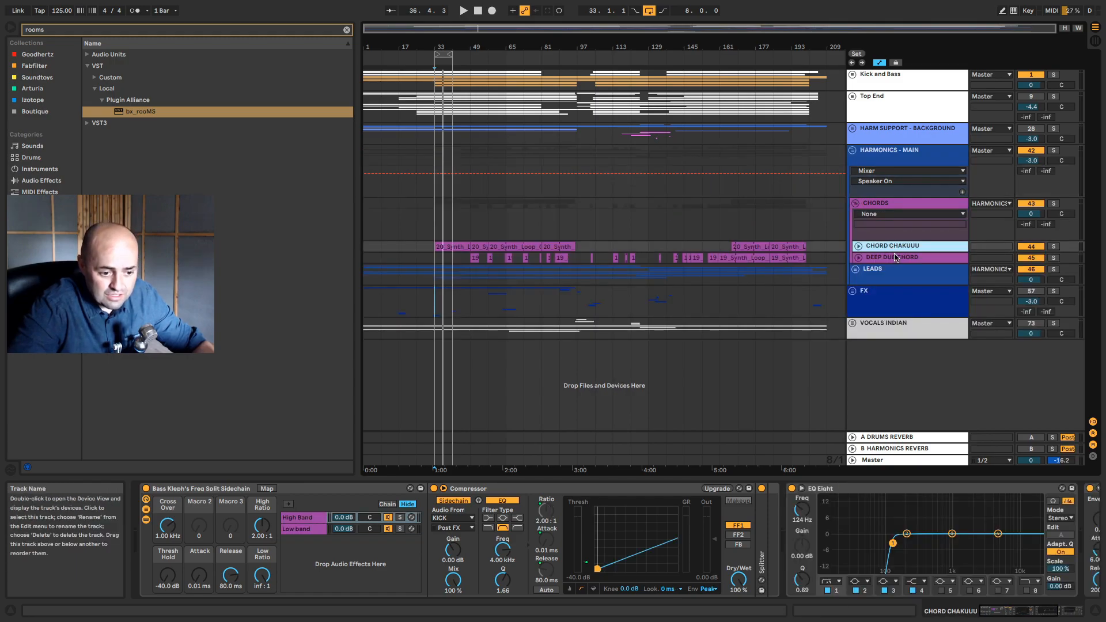
{"action": "left_click", "coordinate": [859, 246]}
{"action": "key", "text": "space"}
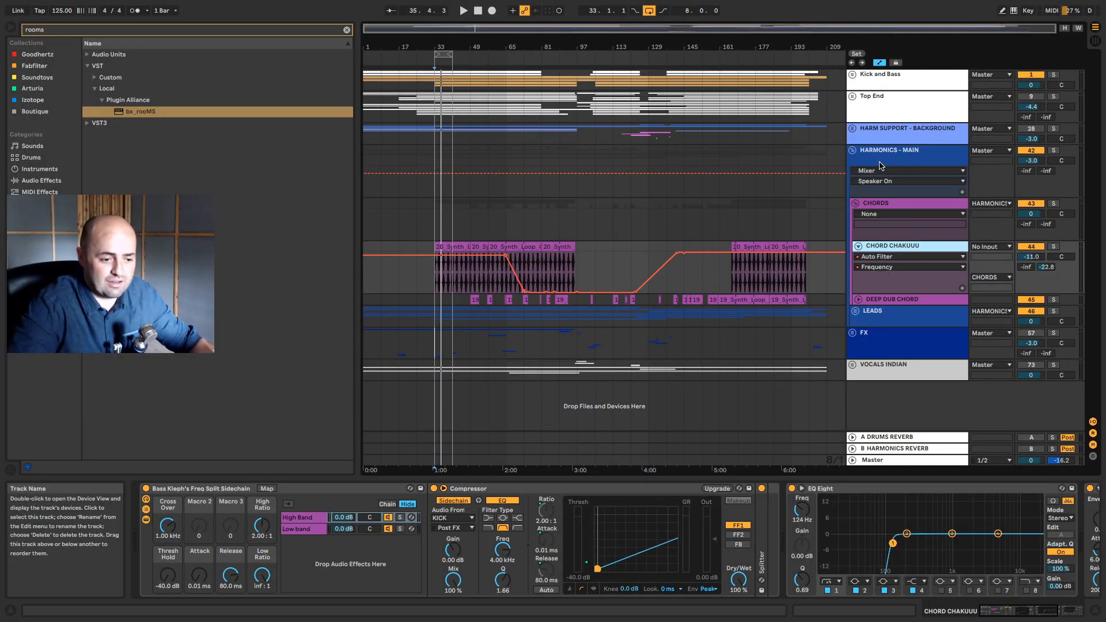
- Color the HARMONICS - MAIN group light purple and assign that color to its grouped tracks and clips
{"action": "left_click", "coordinate": [885, 157]}
{"action": "right_click", "coordinate": [888, 154]}
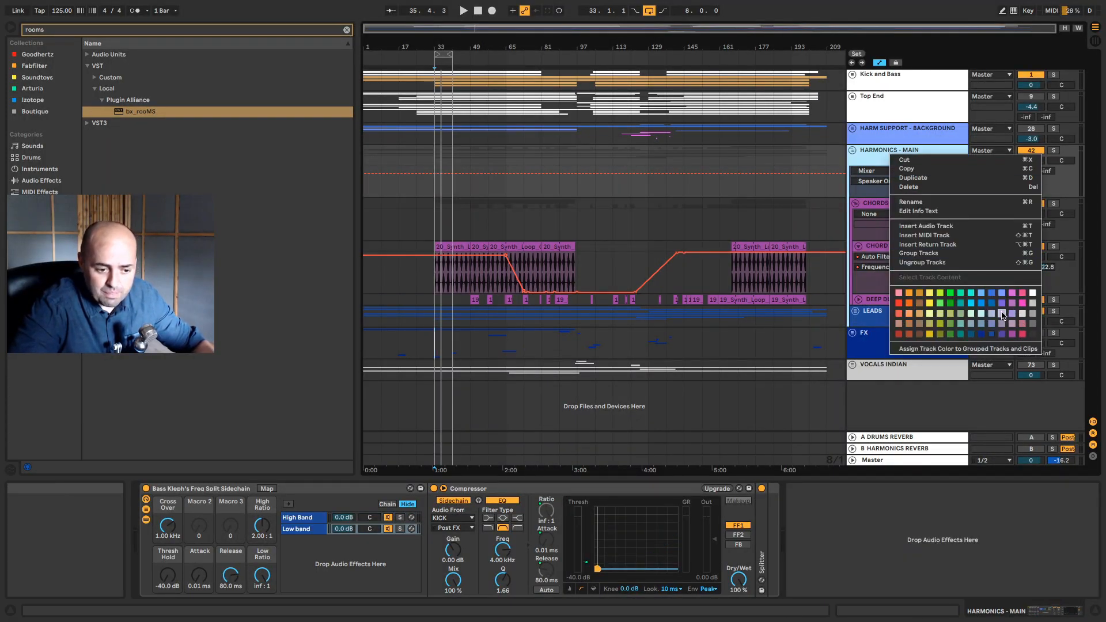
{"action": "left_click", "coordinate": [1002, 315]}
{"action": "right_click", "coordinate": [905, 156]}
{"action": "left_click", "coordinate": [956, 351]}
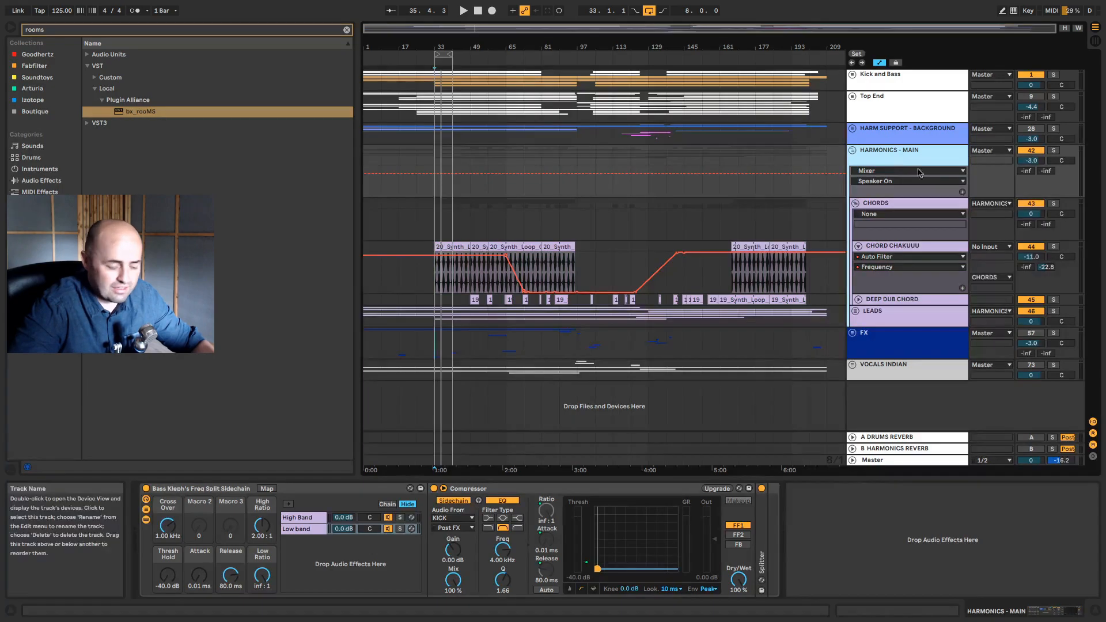
- Deactivate Bass Kleph's Freq Split Sidechain rack on the HARMONICS - MAIN group and rename the group as Melodics
{"action": "left_click", "coordinate": [148, 522]}
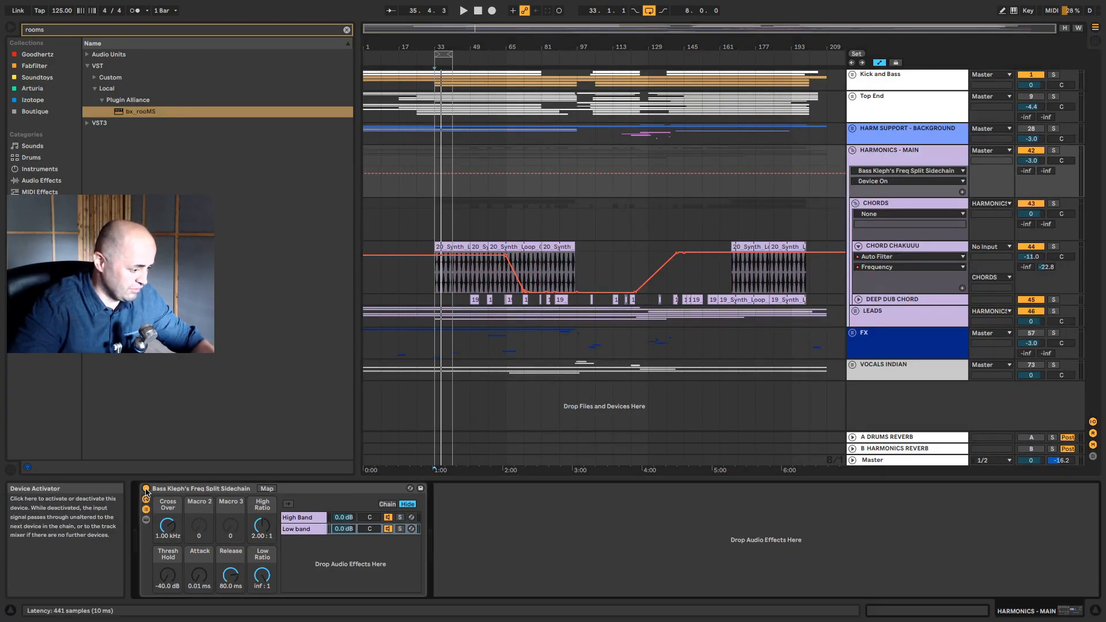
{"action": "left_click", "coordinate": [893, 193]}
{"action": "key", "text": "super+r"}
{"action": "type", "text": "Melodics"}
{"action": "key", "text": "Return"}
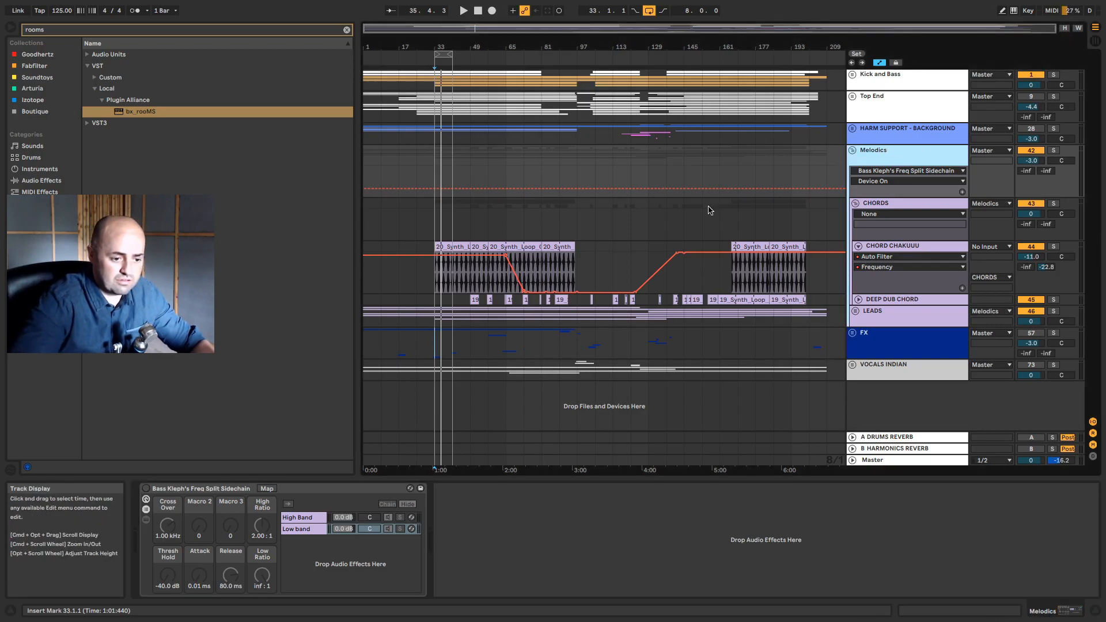
- Rename the CHORDS group as chords and select the CHORD CHAKUUU track inside it
{"action": "left_click", "coordinate": [908, 204]}
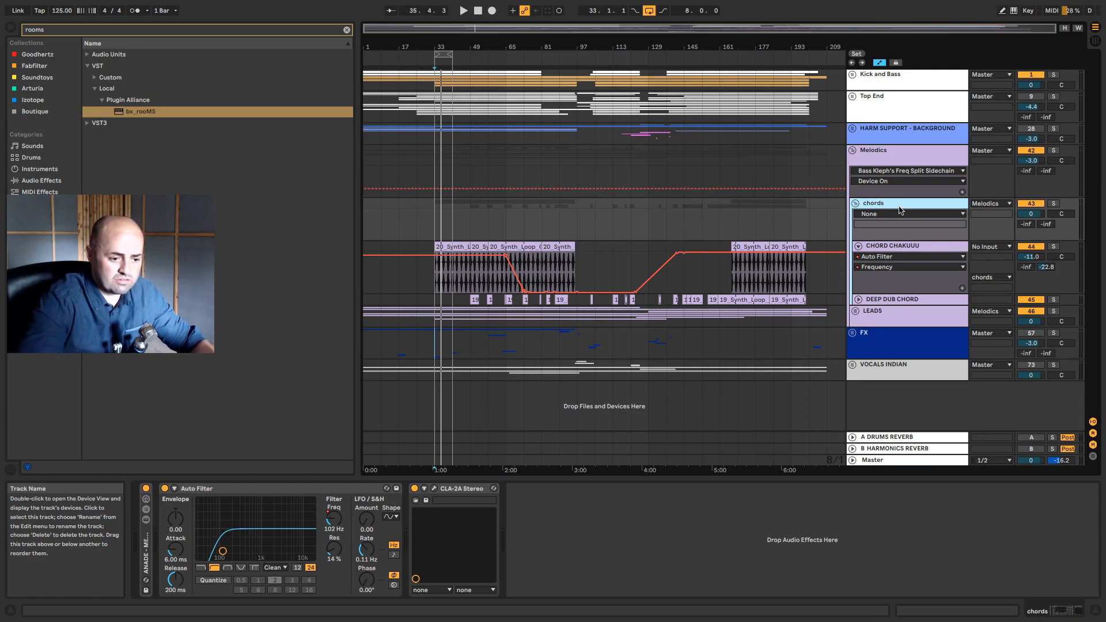
{"action": "left_click", "coordinate": [902, 248]}
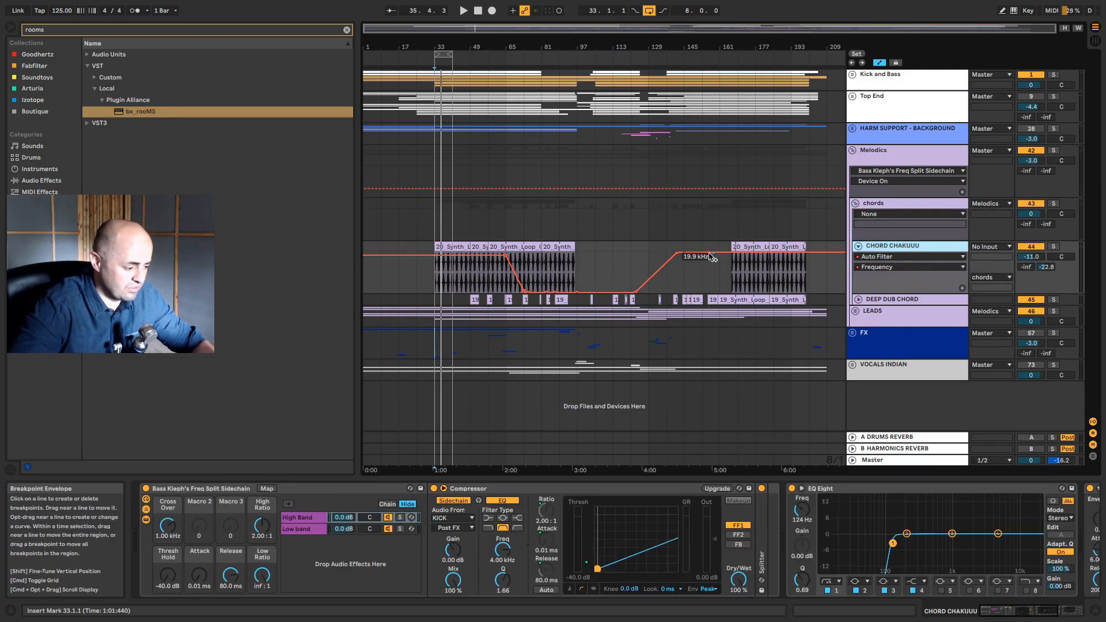
- On the chords group, display the Auto Filter's frequency automation and delete the CLA-2A Stereo plug-in
{"action": "left_click", "coordinate": [888, 206]}
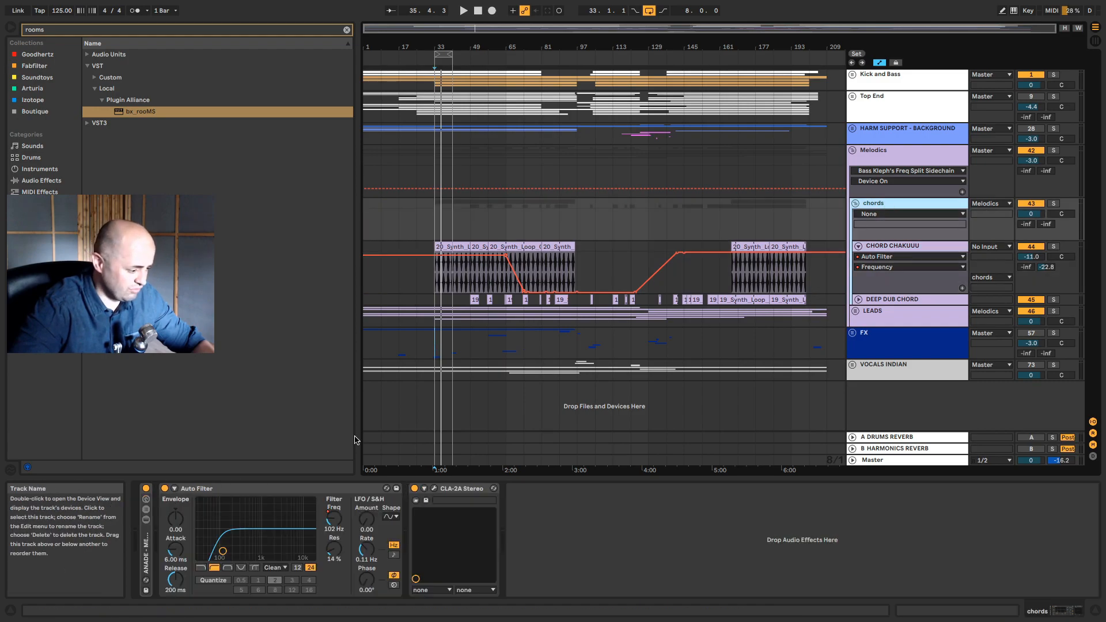
{"action": "left_click", "coordinate": [145, 519]}
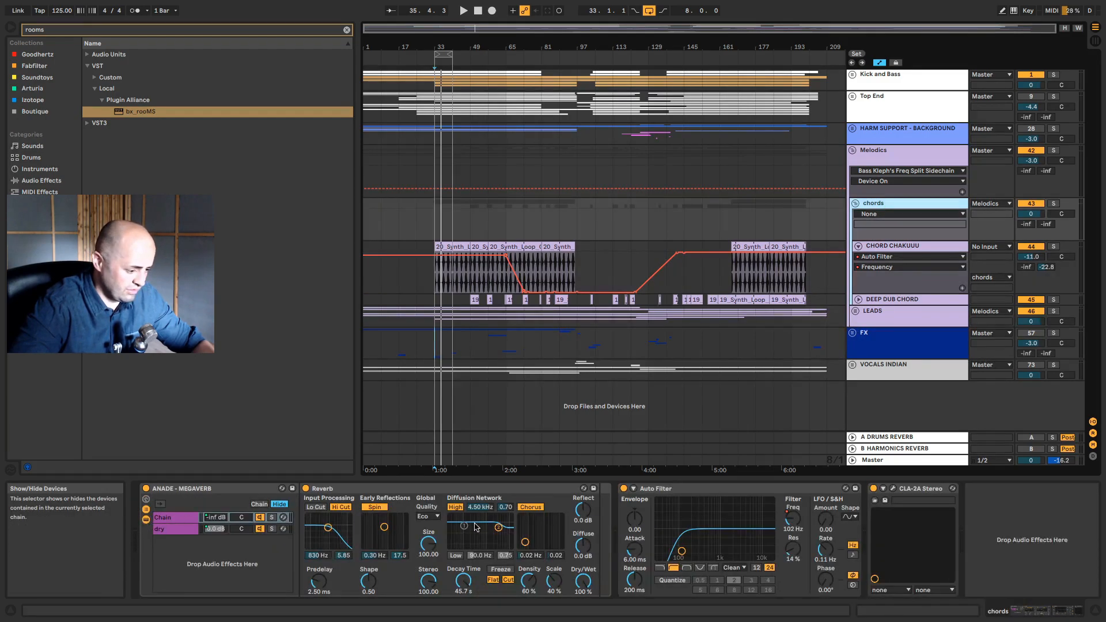
{"action": "left_click", "coordinate": [146, 519]}
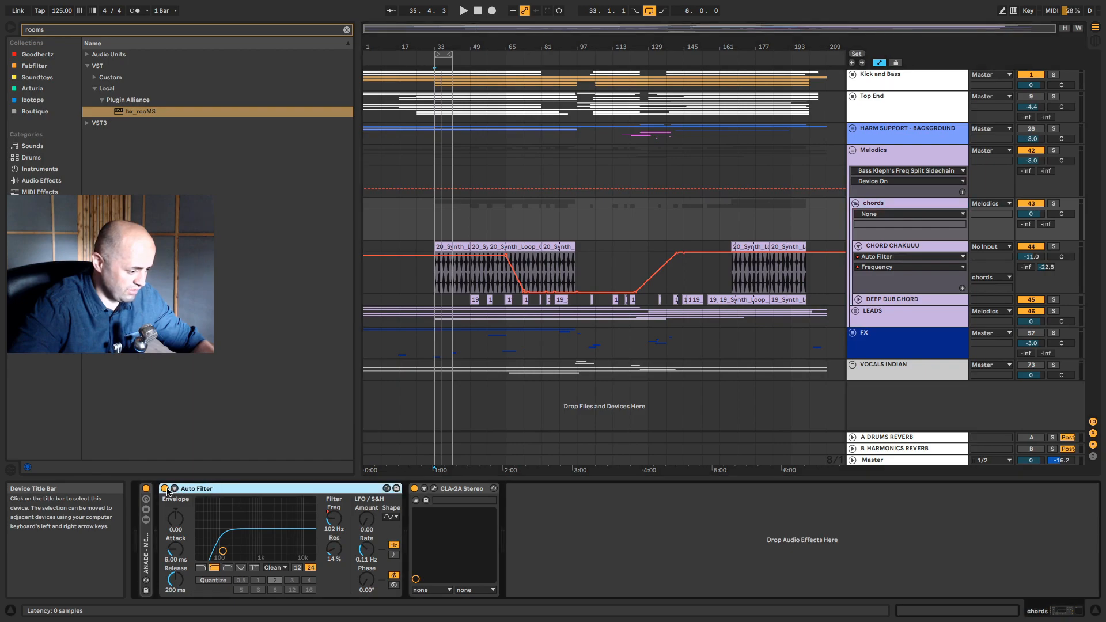
{"action": "left_click", "coordinate": [334, 519]}
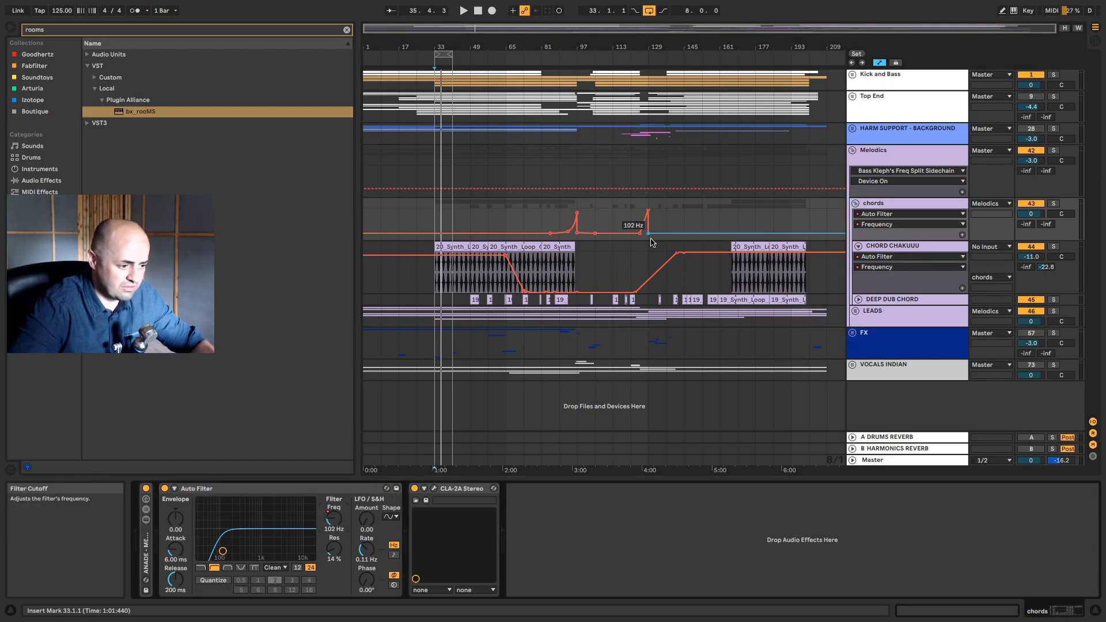
{"action": "left_click", "coordinate": [452, 494]}
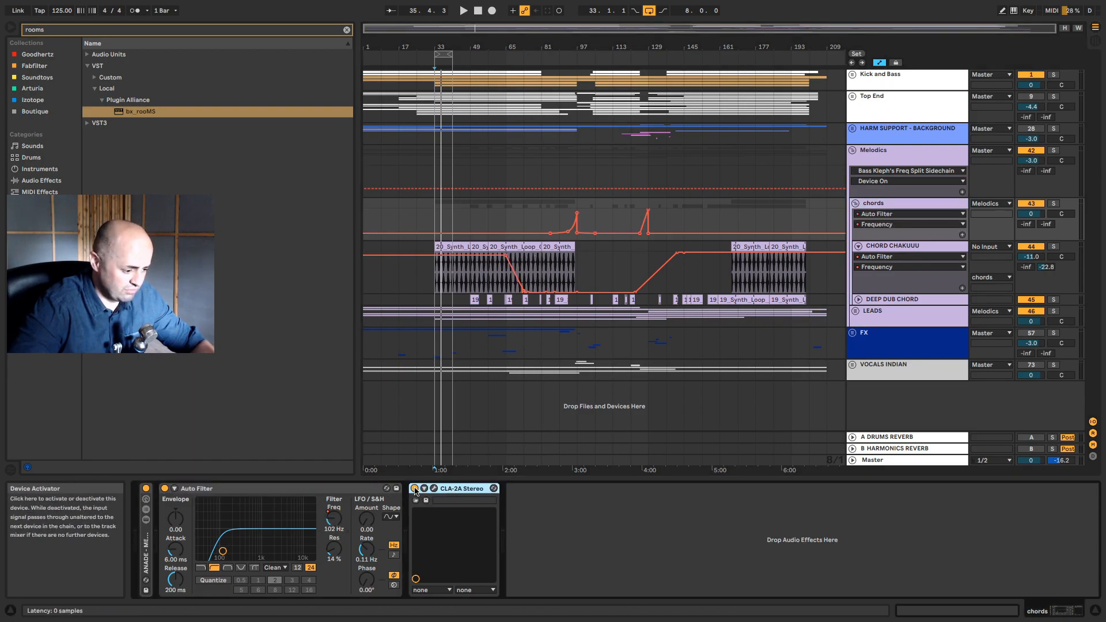
{"action": "key", "text": "Delete"}
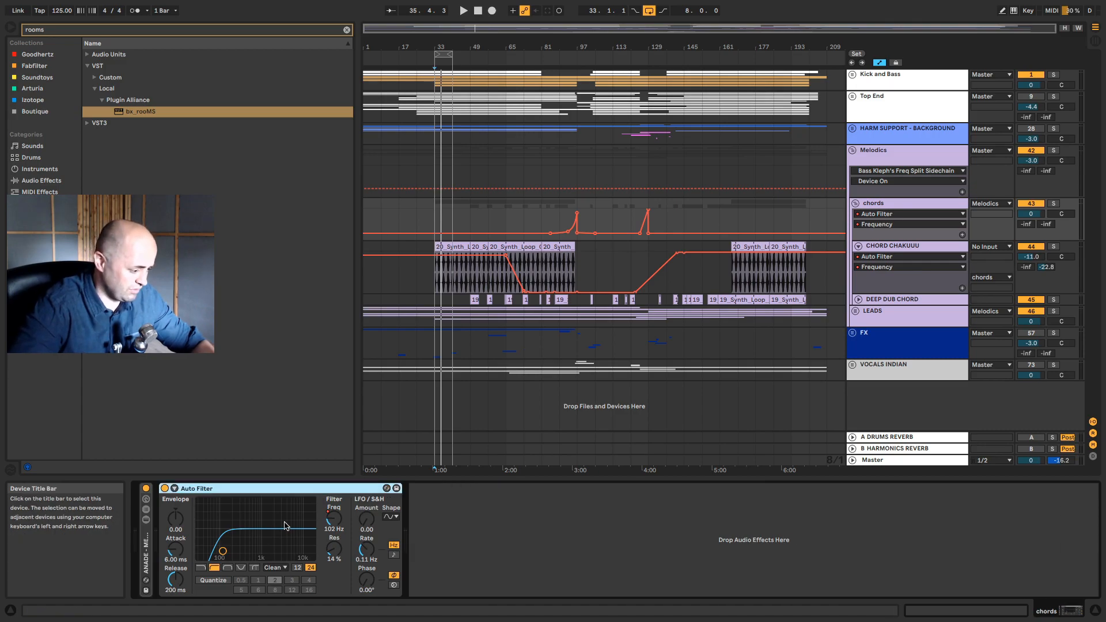
- Show the ANADE - MEGAVERB rack's macros and wet automation on the chords group, hide its chains and deactivate the rack
{"action": "left_click", "coordinate": [147, 520]}
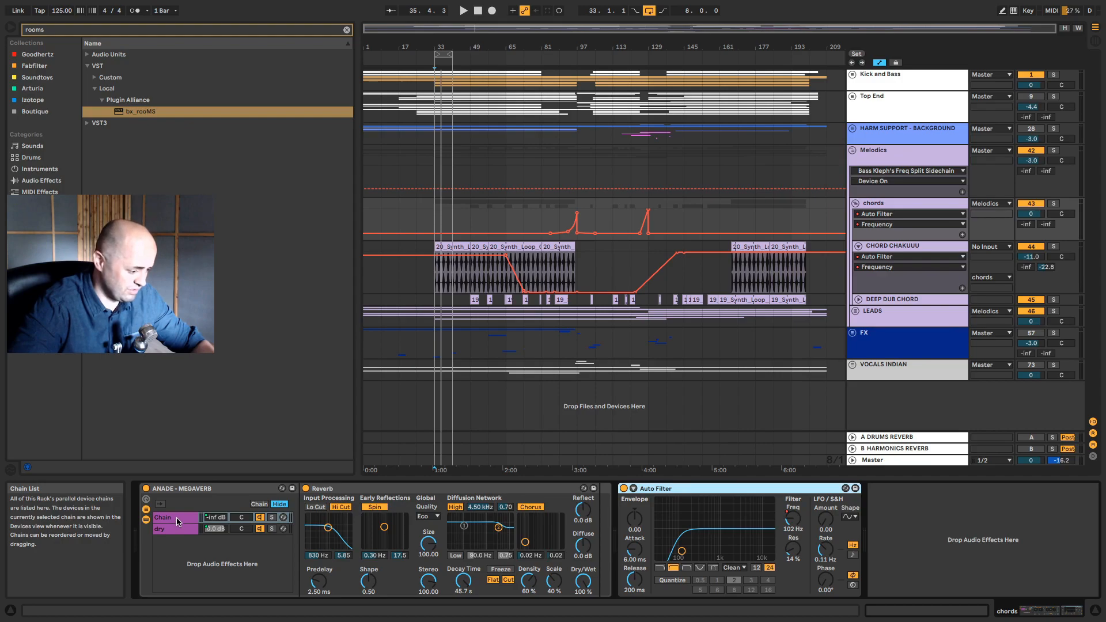
{"action": "left_click", "coordinate": [215, 518]}
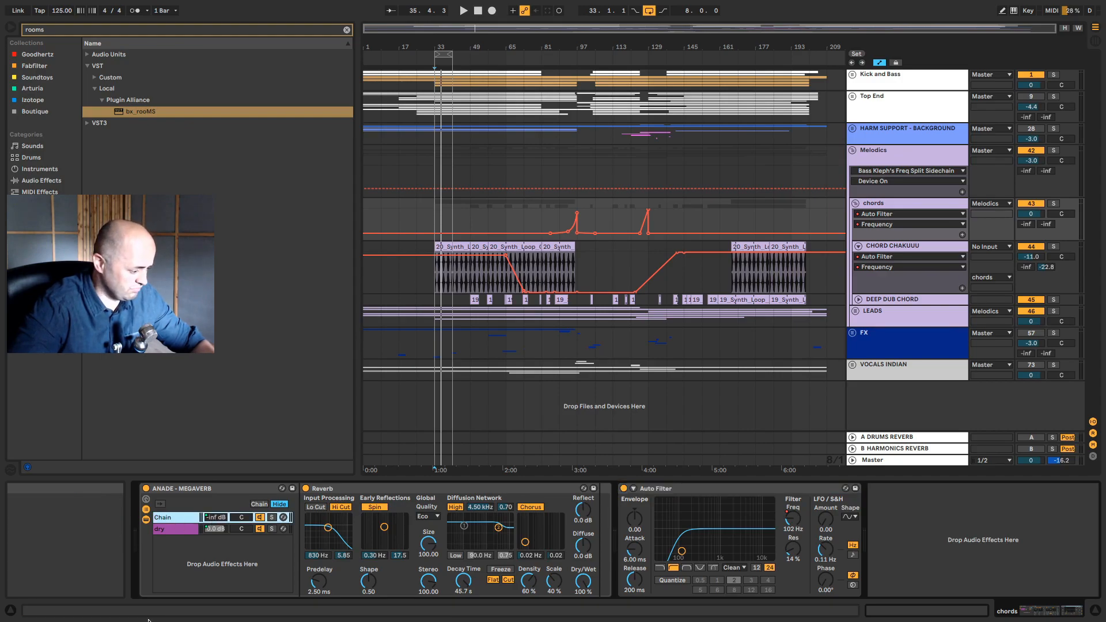
{"action": "left_click", "coordinate": [146, 499]}
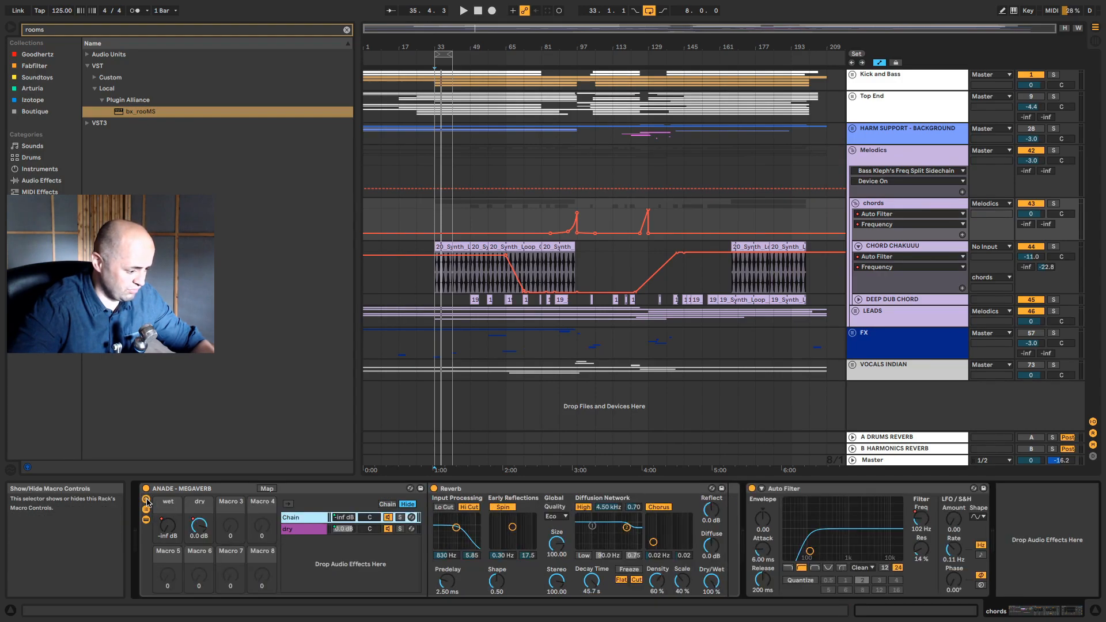
{"action": "left_click", "coordinate": [176, 532]}
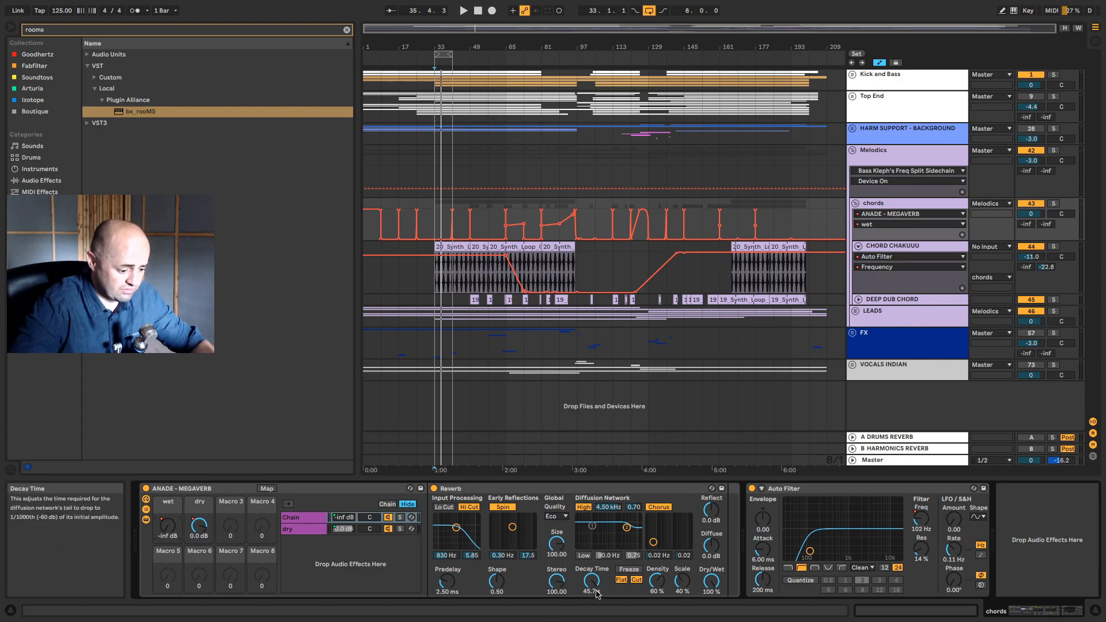
{"action": "left_click", "coordinate": [146, 510]}
{"action": "left_click", "coordinate": [146, 510]}
{"action": "left_click", "coordinate": [146, 488]}
{"action": "left_click", "coordinate": [145, 510]}
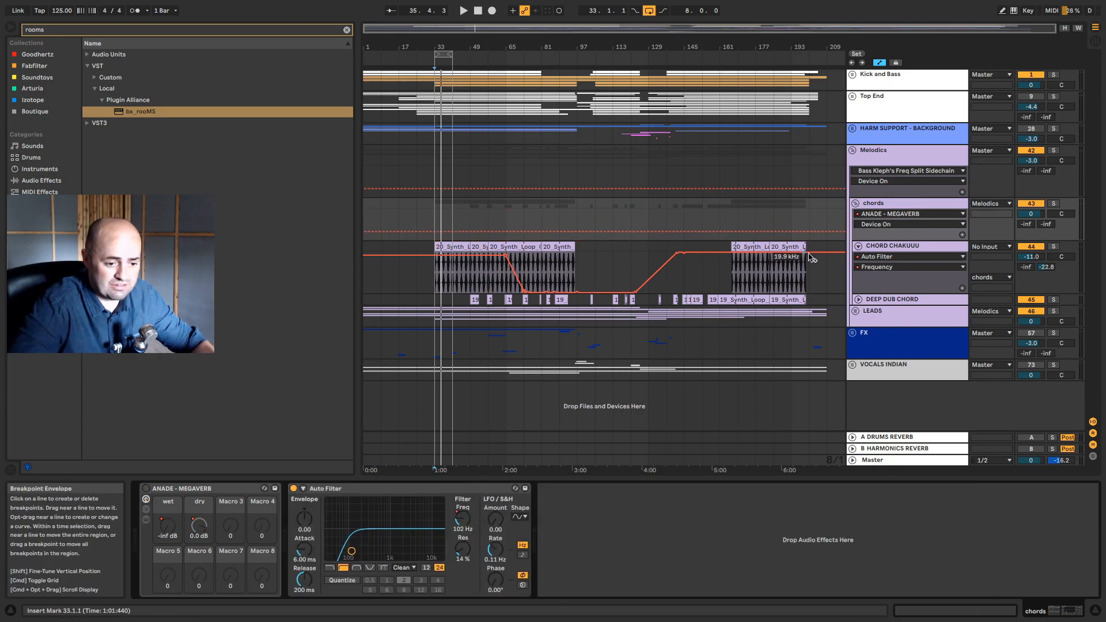
- Deactivate the Auto Filter on the chords group
{"action": "left_click", "coordinate": [932, 248]}
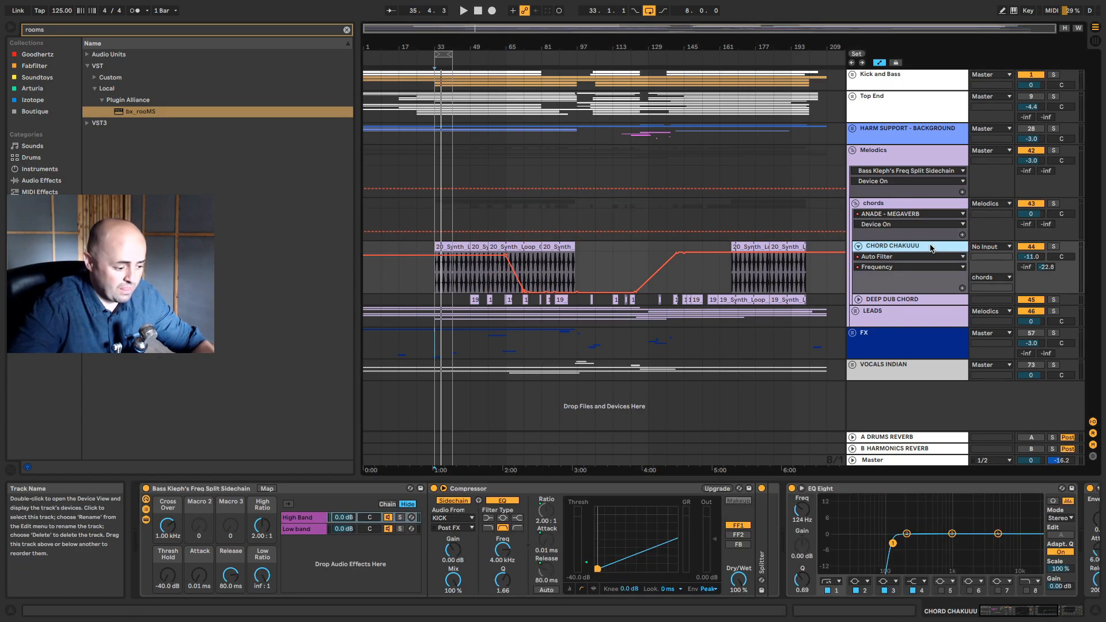
{"action": "left_click", "coordinate": [905, 206]}
{"action": "left_click", "coordinate": [294, 489]}
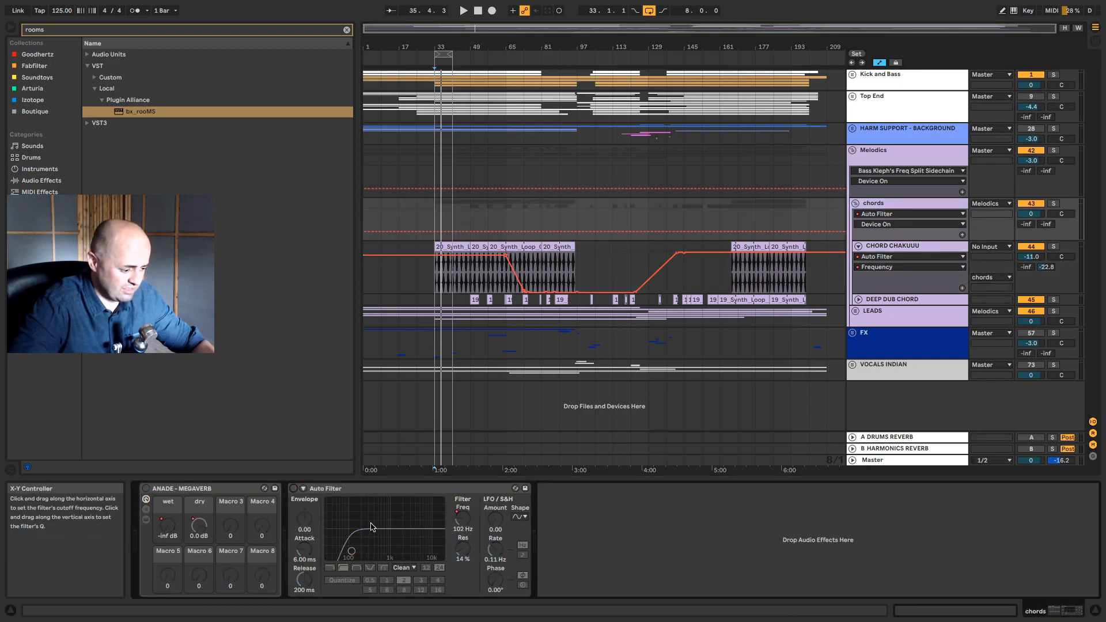
- Delete Bass Kleph's Freq Split Sidechain rack from the CHORD CHAKUUU track, keeping its EQ Eight
{"action": "key", "text": "Down"}
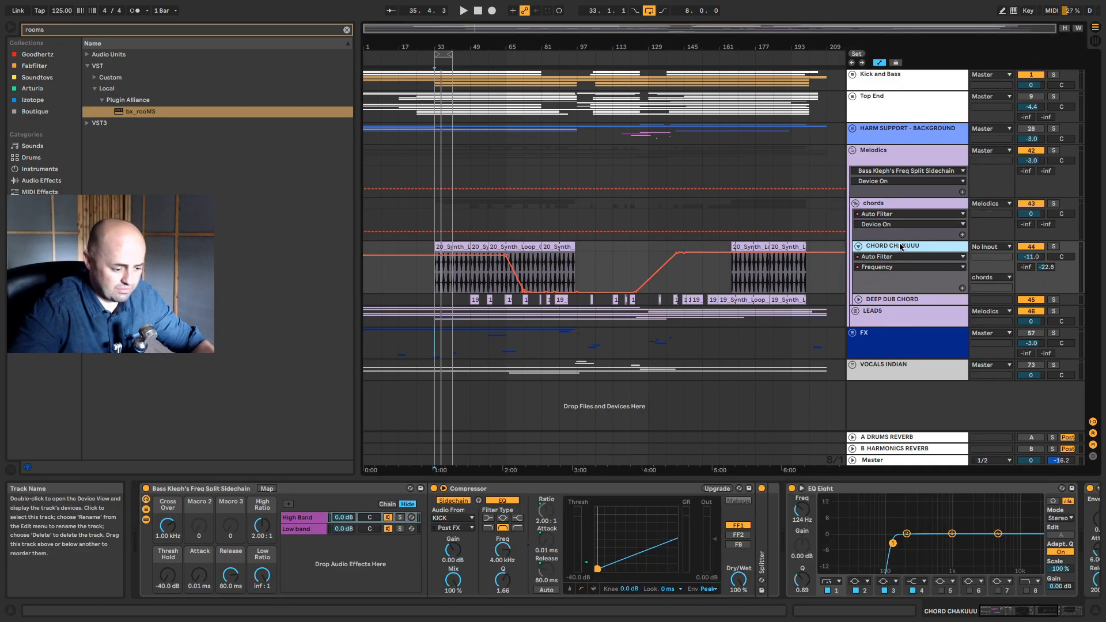
{"action": "left_click", "coordinate": [187, 490]}
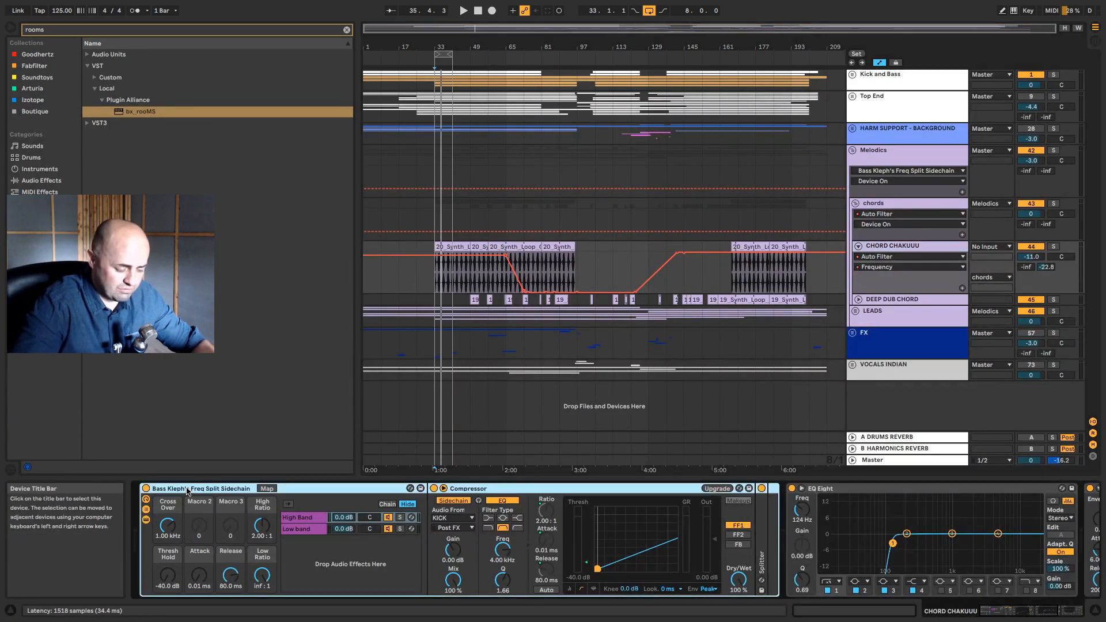
{"action": "key", "text": "Delete"}
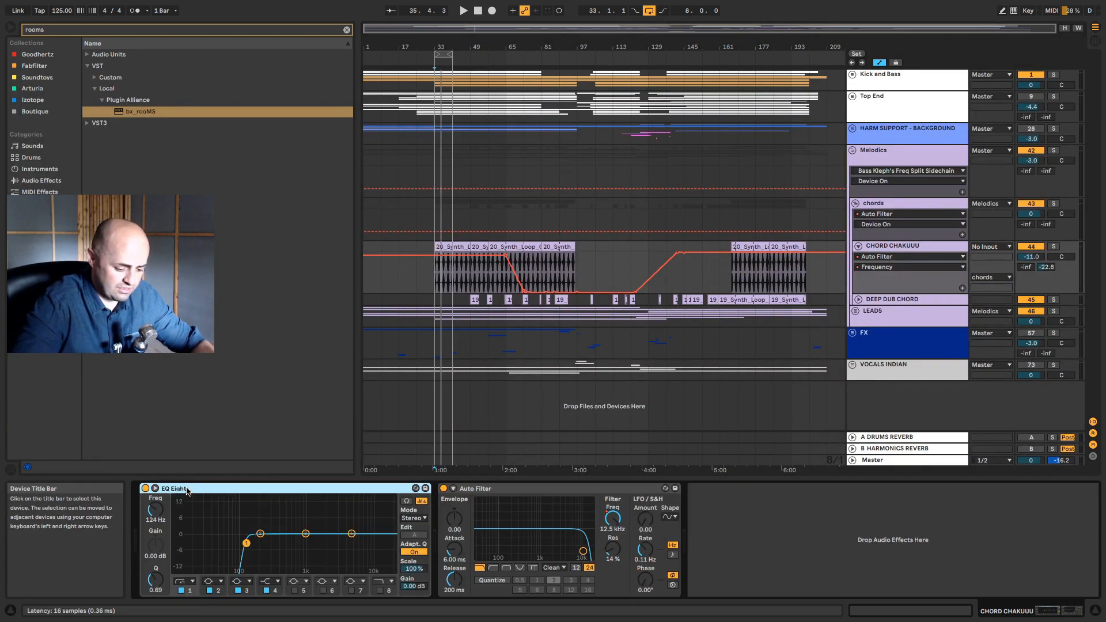
{"action": "key", "text": "Delete"}
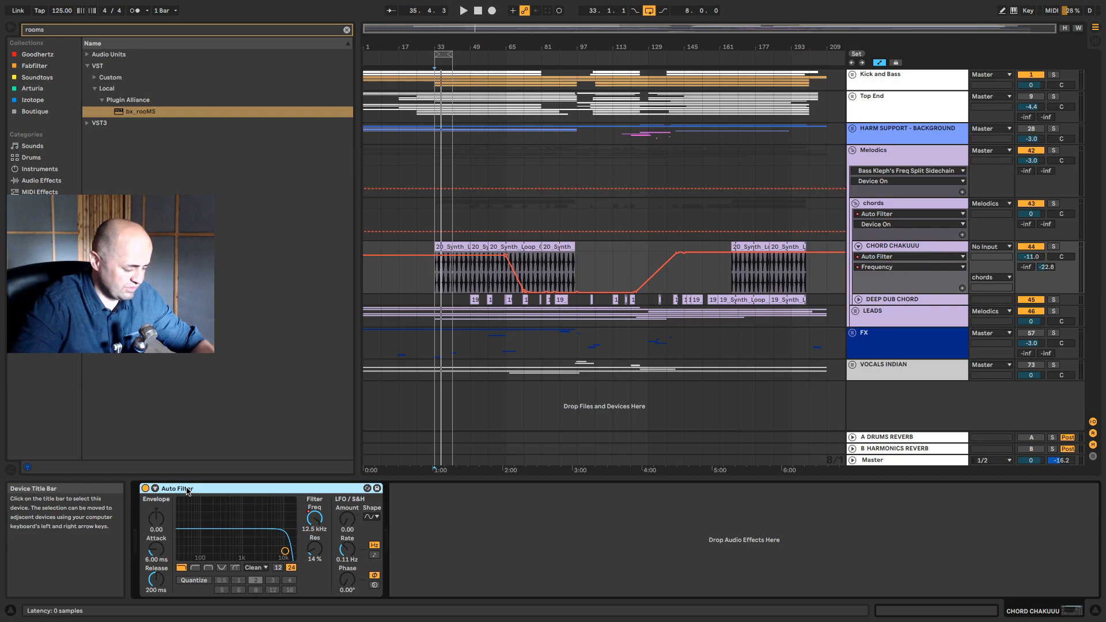
{"action": "key", "text": "ctrl+z"}
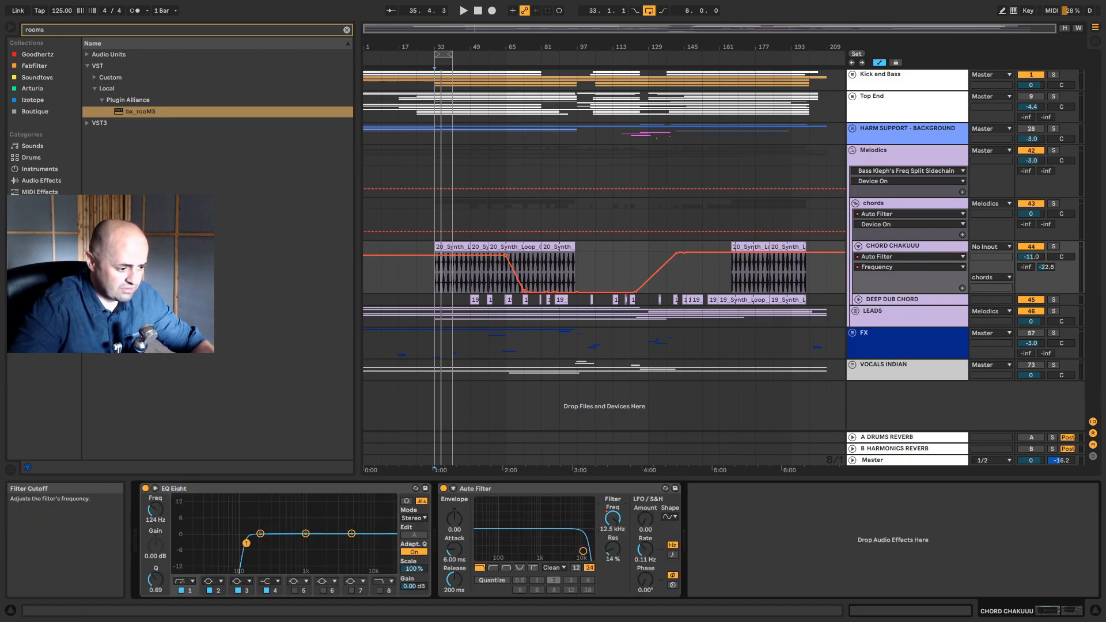
- Raise the opening of CHORD CHAKUUU's Auto Filter frequency automation to 19.9 kHz and switch off EQ Eight bands 2, 3 and 4
{"action": "left_click_drag", "start_coordinate": [506, 255], "coordinate": [506, 250]}
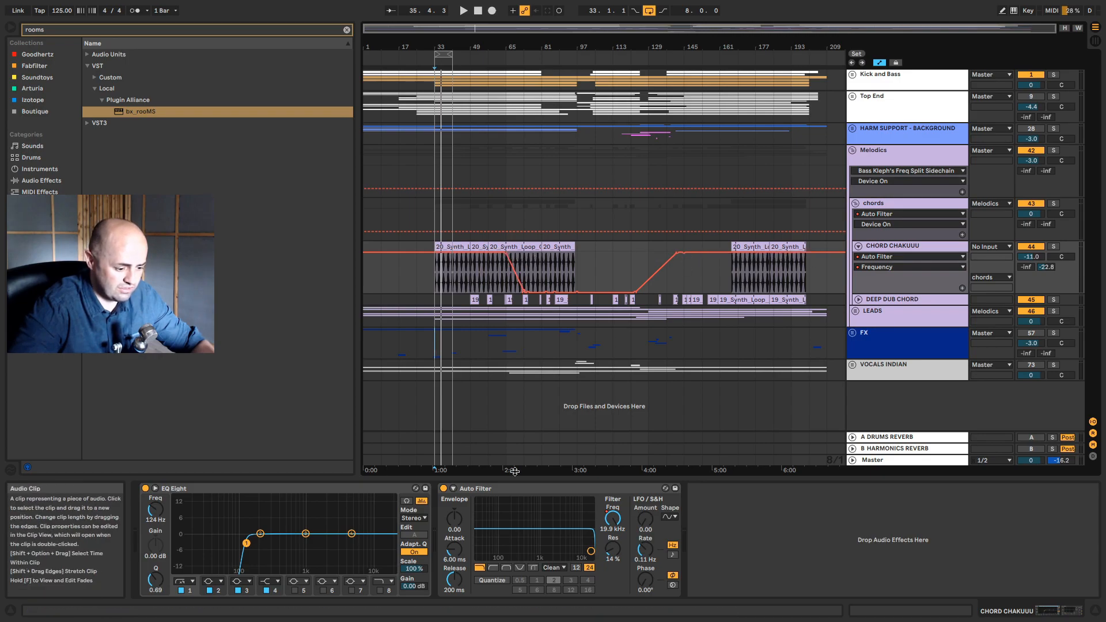
{"action": "left_click", "coordinate": [209, 591]}
{"action": "left_click", "coordinate": [238, 591]}
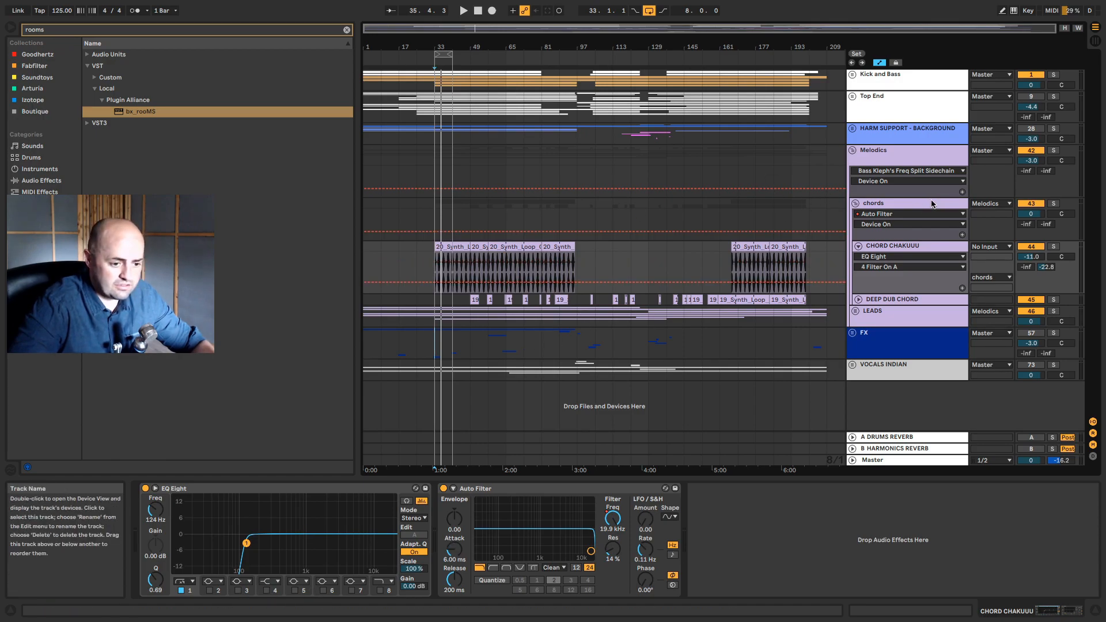
- Audition the looped section and set the CHORD CHAKUUU track volume to -11.8 dB
{"action": "left_click", "coordinate": [451, 233]}
{"action": "key", "text": "space"}
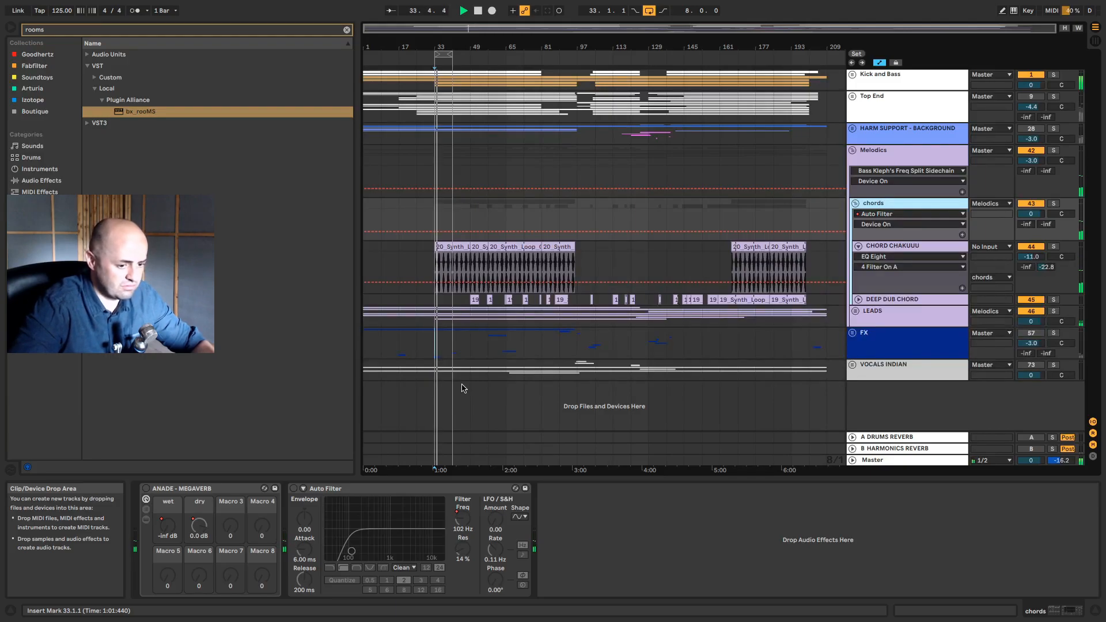
{"action": "double_click", "coordinate": [1045, 267]}
{"action": "left_click_drag", "start_coordinate": [1040, 259], "coordinate": [1040, 263]}
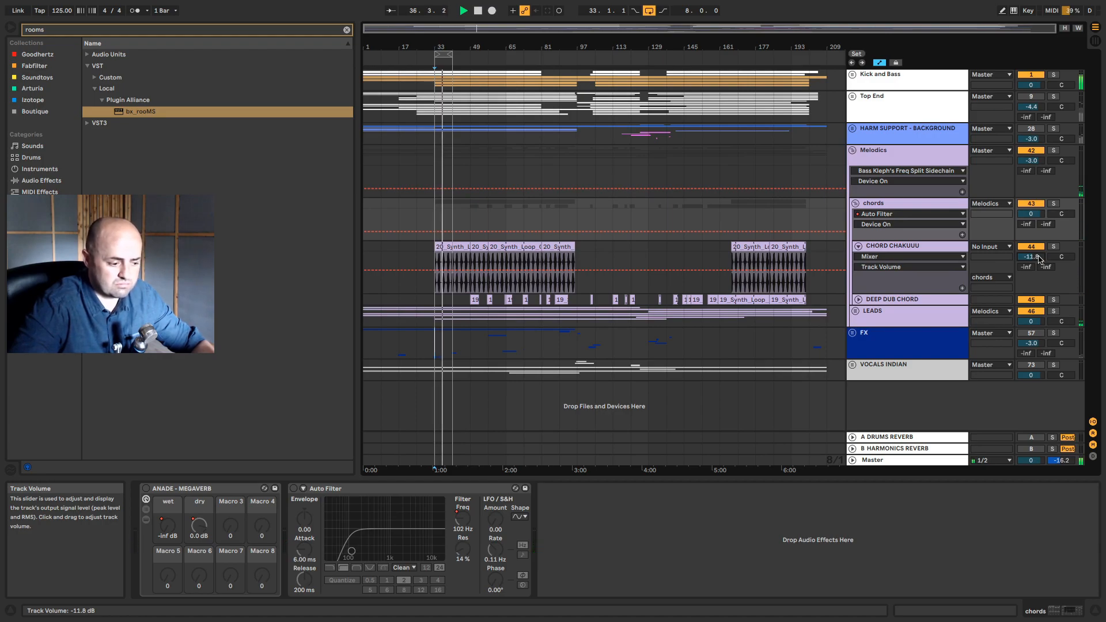
{"action": "key", "text": "space"}
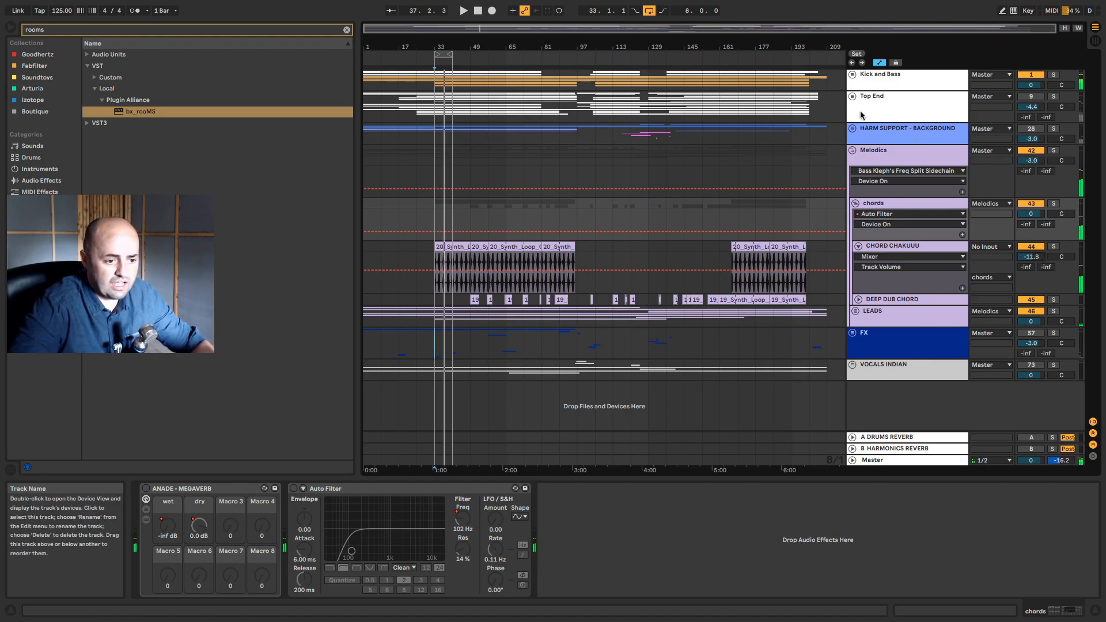
- Copy the bx_rooMS reverb from the CUT BASS track to the end of CHORD CHAKUUU's device chain
{"action": "left_click", "coordinate": [859, 85]}
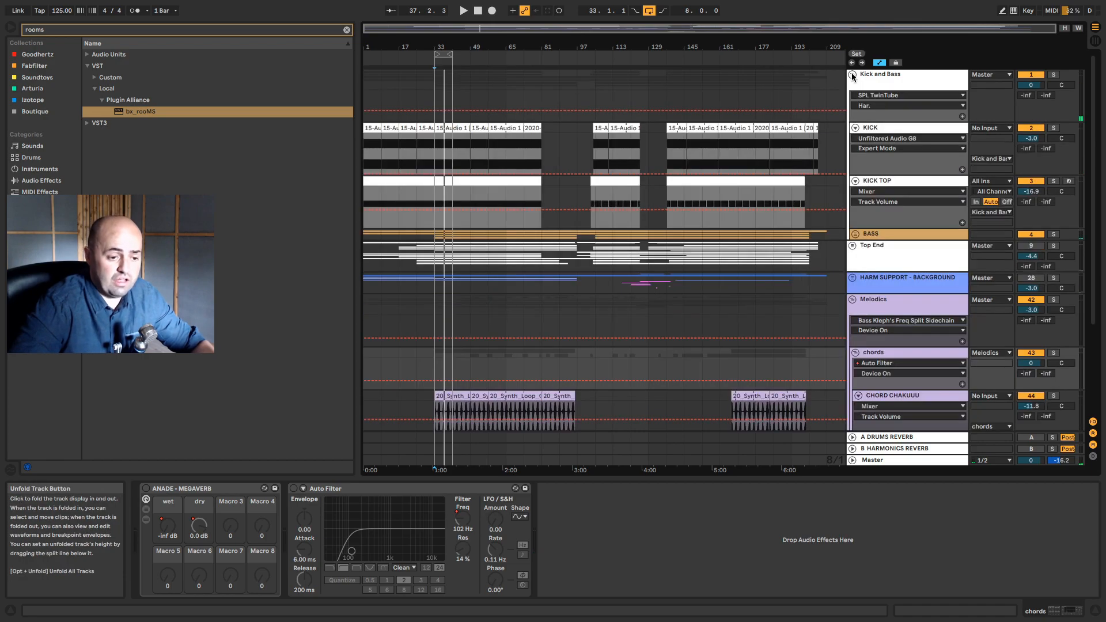
{"action": "left_click", "coordinate": [855, 235]}
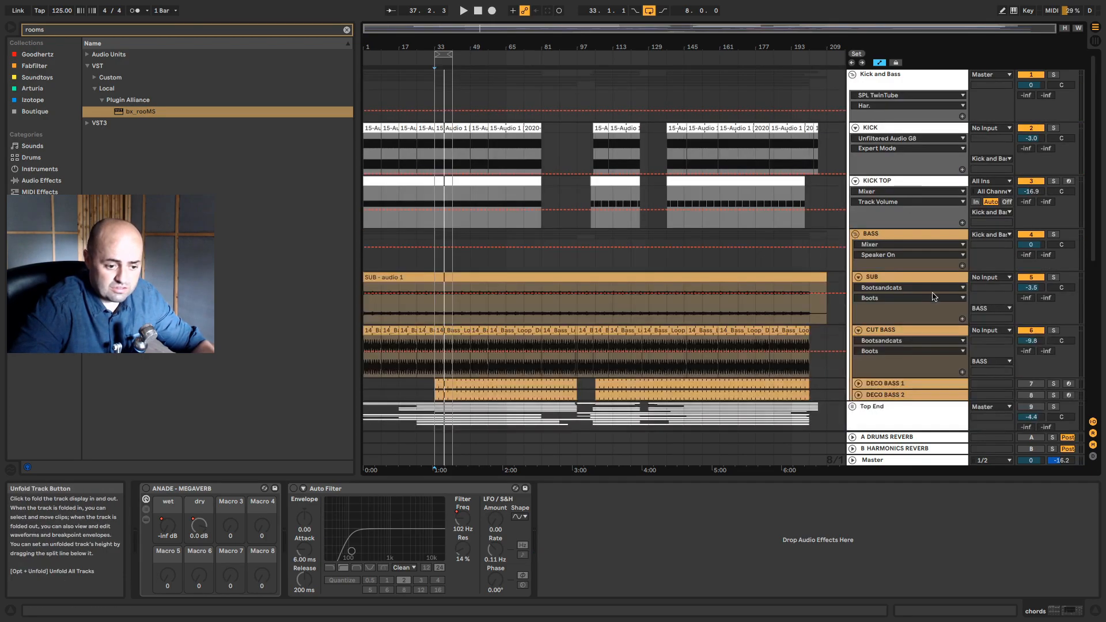
{"action": "left_click", "coordinate": [882, 330]}
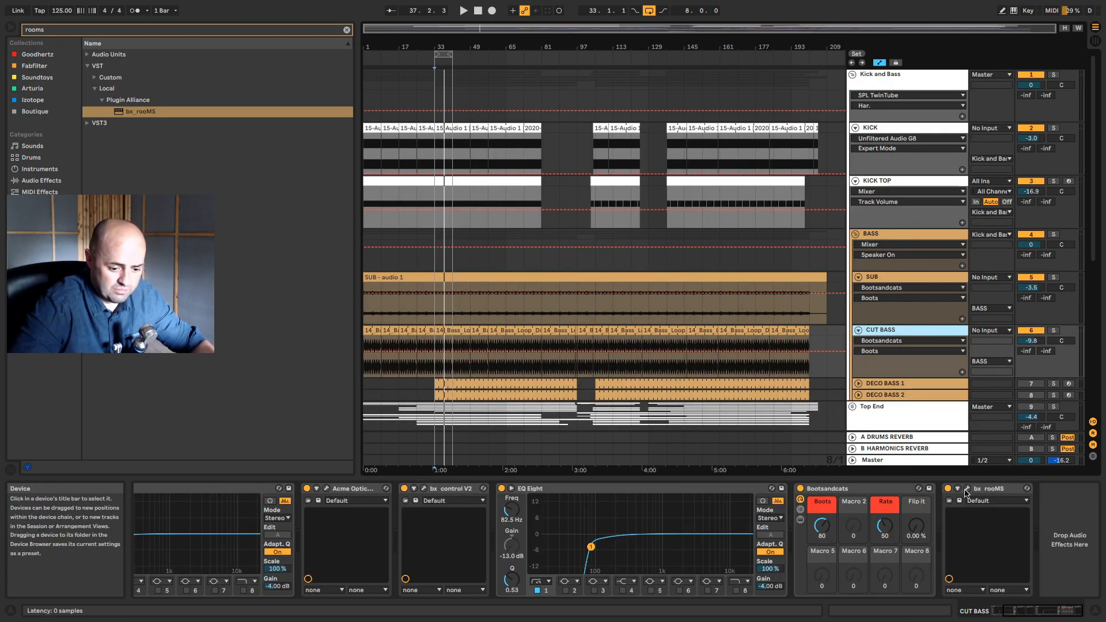
{"action": "left_click", "coordinate": [988, 488]}
{"action": "scroll", "coordinate": [896, 342], "scroll_direction": "down", "scroll_amount": 8}
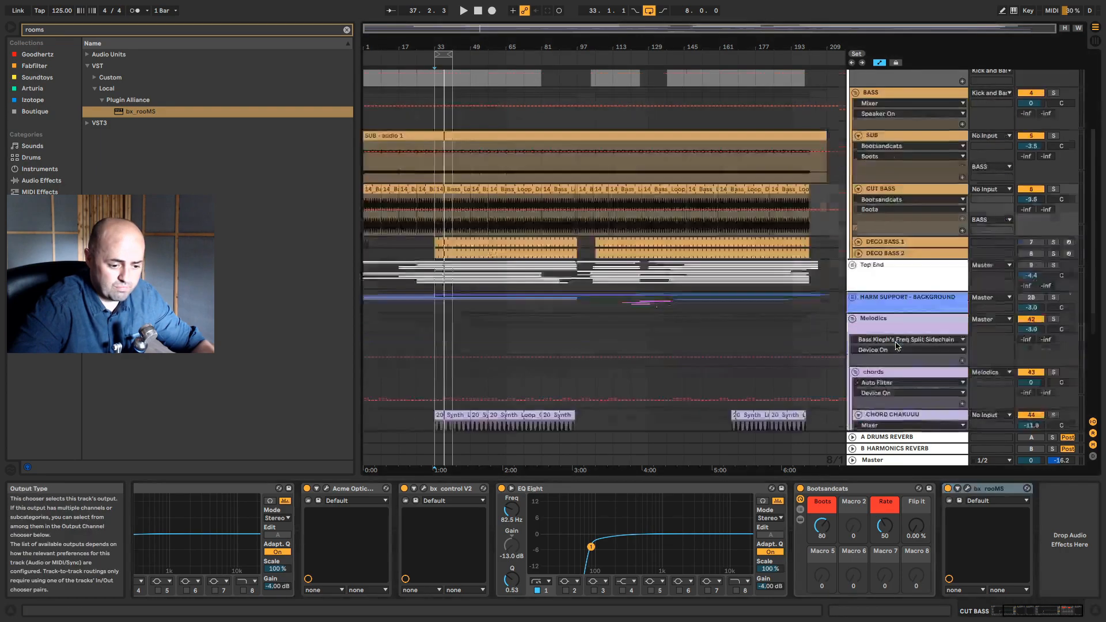
{"action": "left_click", "coordinate": [894, 281]}
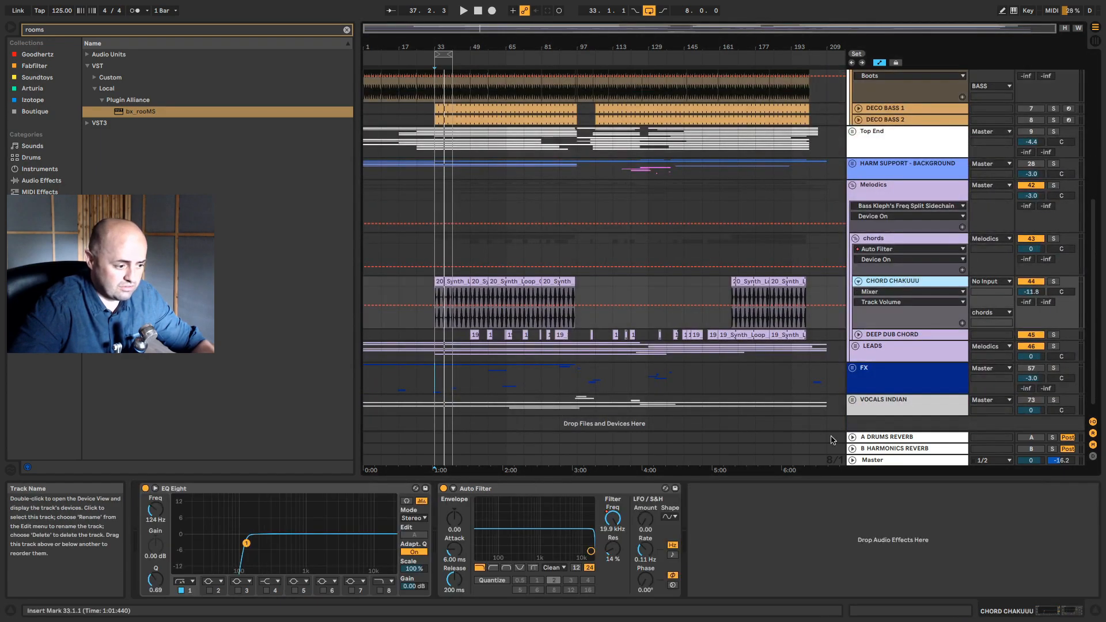
{"action": "left_click", "coordinate": [791, 570]}
{"action": "key", "text": "super+v"}
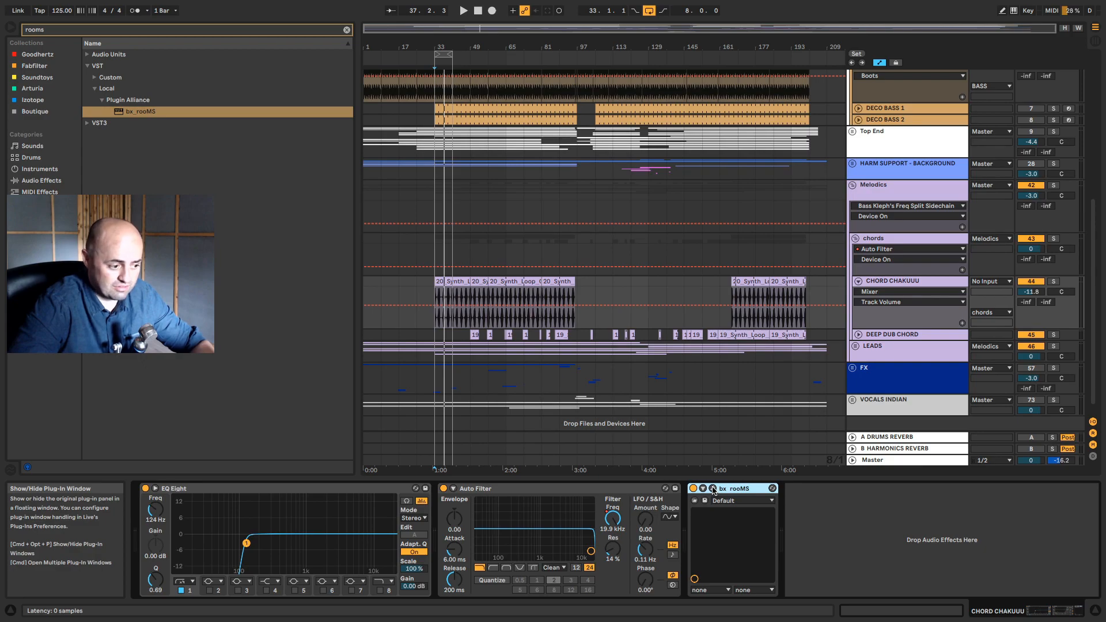
- Open bx_rooMS on CHORD CHAKUUU and, during playback, try Stereo Width at 400% and Mono with Mix between 54% and 73%
{"action": "left_click", "coordinate": [714, 489]}
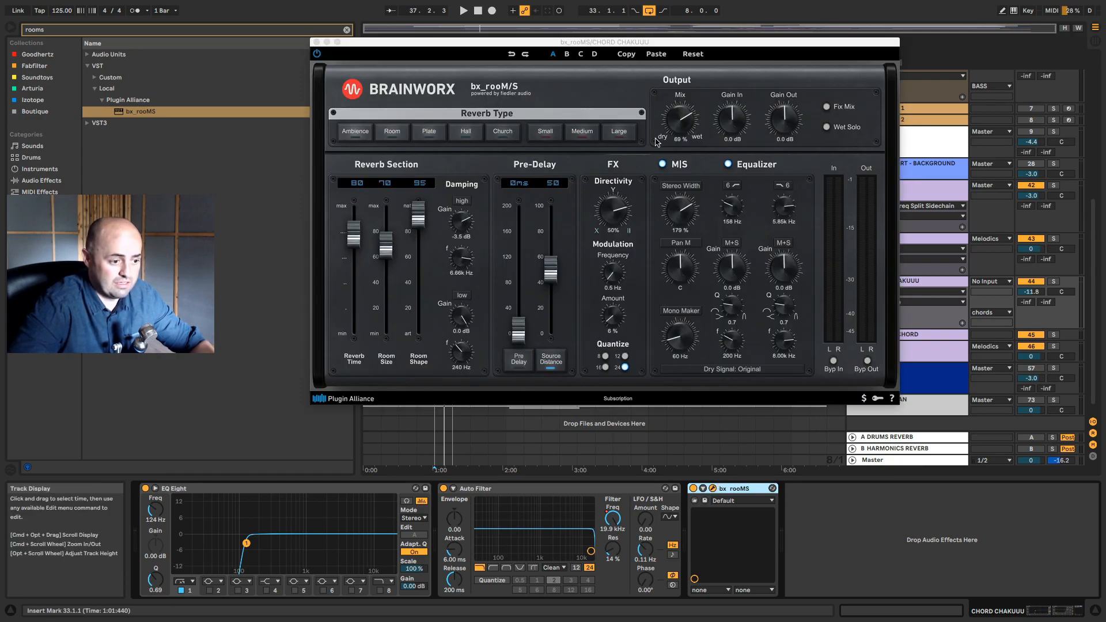
{"action": "key", "text": "space"}
{"action": "left_click_drag", "start_coordinate": [683, 124], "coordinate": [680, 133]}
{"action": "left_click_drag", "start_coordinate": [685, 211], "coordinate": [686, 218]}
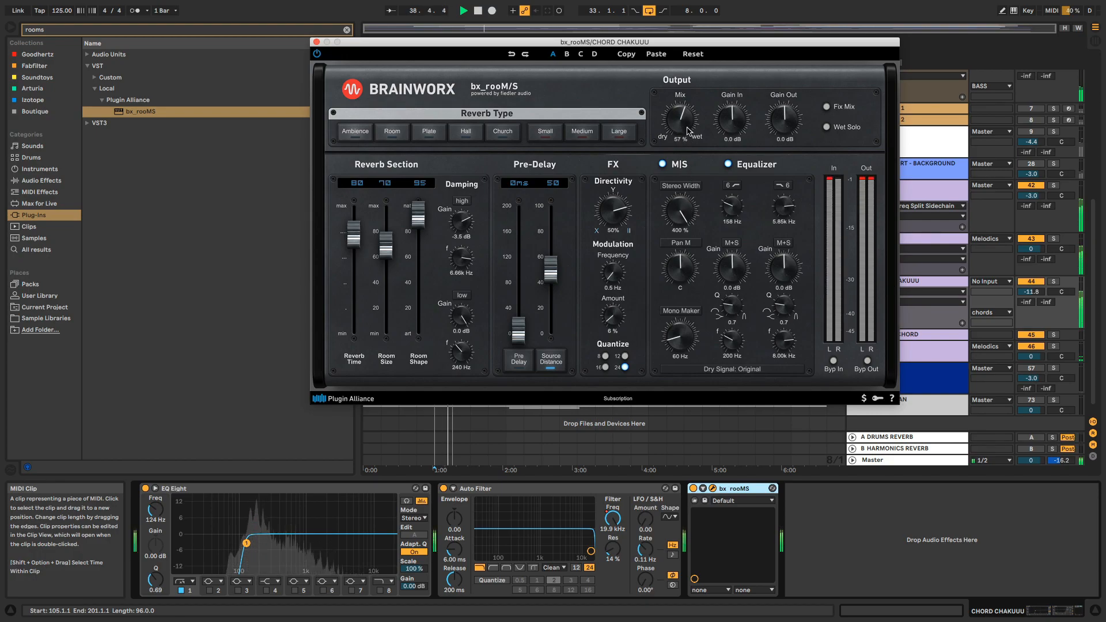
{"action": "left_click_drag", "start_coordinate": [686, 123], "coordinate": [686, 127]}
{"action": "left_click_drag", "start_coordinate": [680, 211], "coordinate": [678, 316]}
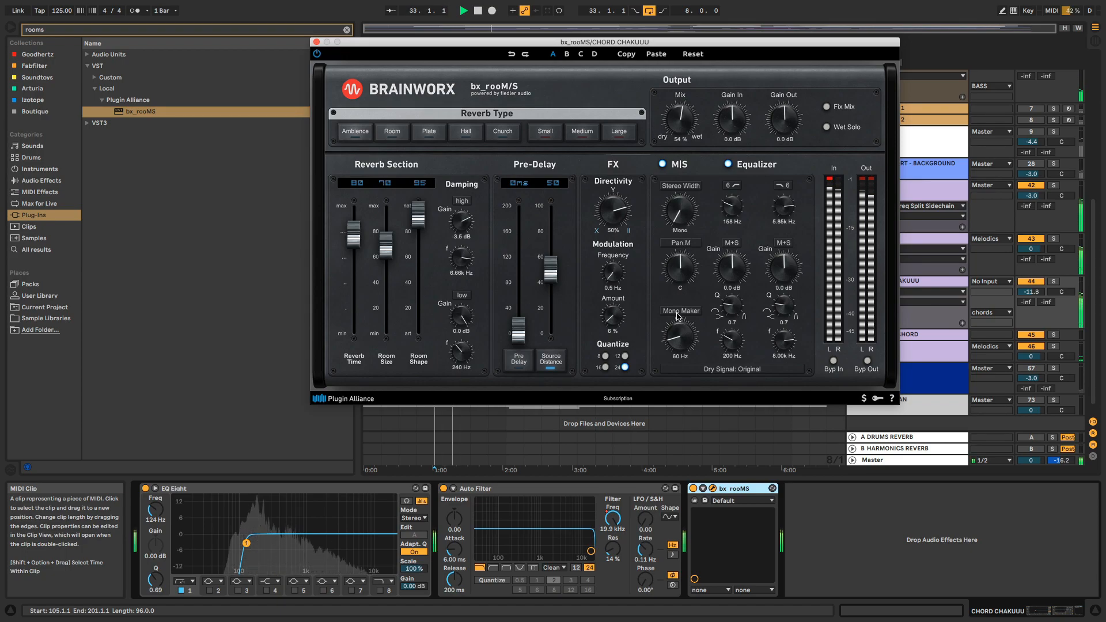
{"action": "left_click_drag", "start_coordinate": [686, 124], "coordinate": [687, 118]}
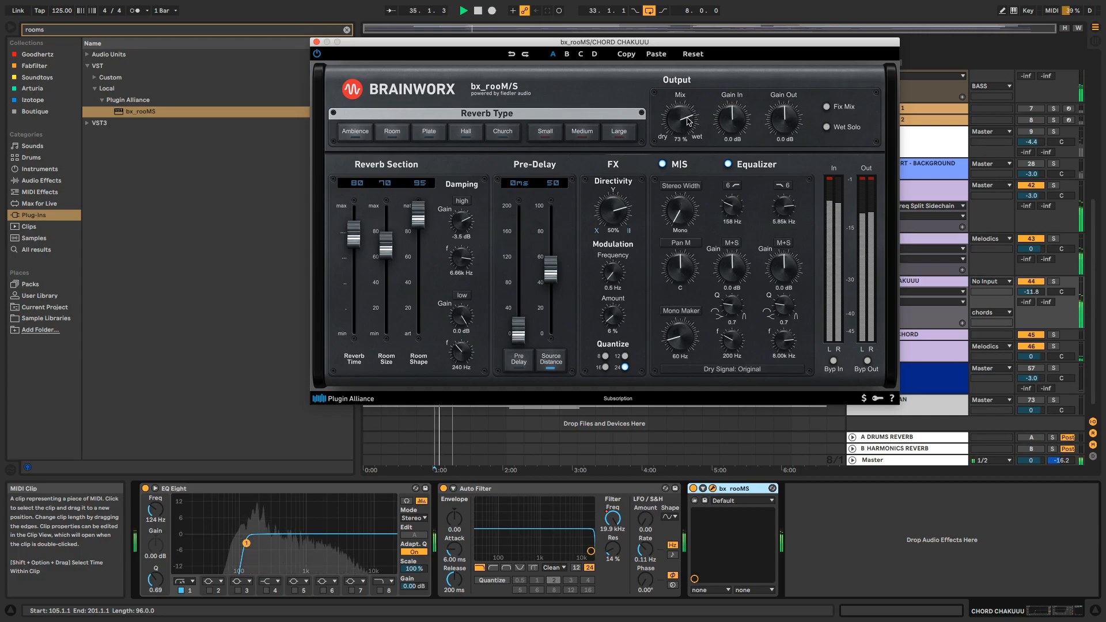
- Set bx_rooMS's Mix to 65% and Stereo Width to 119%, stop playback and close the plug-in window
{"action": "left_click_drag", "start_coordinate": [689, 121], "coordinate": [688, 125]}
{"action": "left_click_drag", "start_coordinate": [682, 175], "coordinate": [682, 153]}
{"action": "left_click_drag", "start_coordinate": [686, 222], "coordinate": [685, 220]}
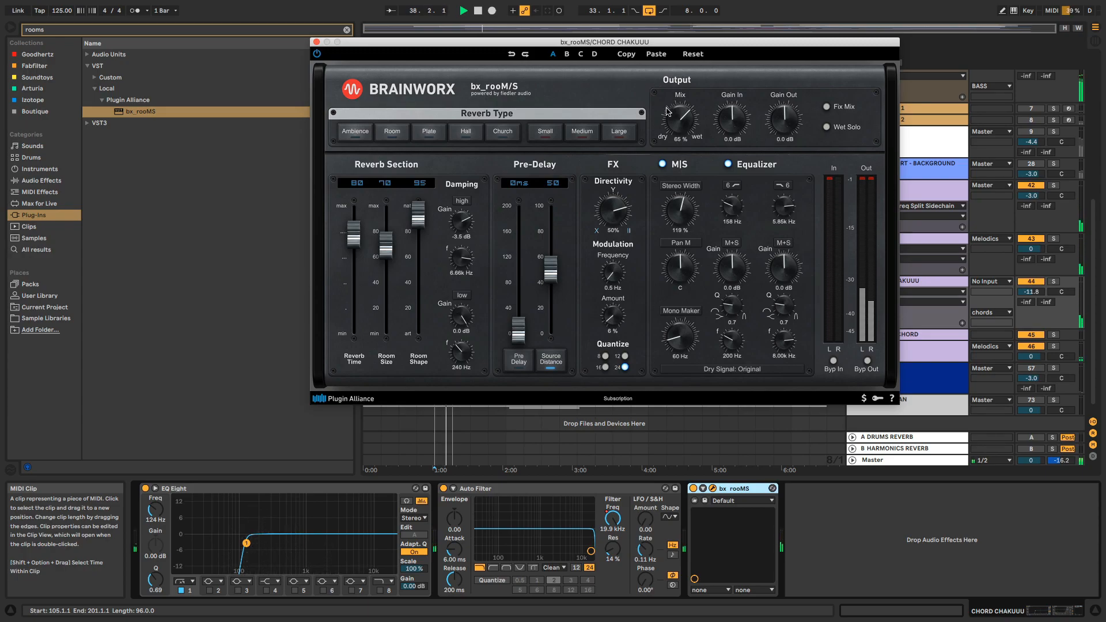
{"action": "key", "text": "space"}
{"action": "left_click", "coordinate": [316, 42]}
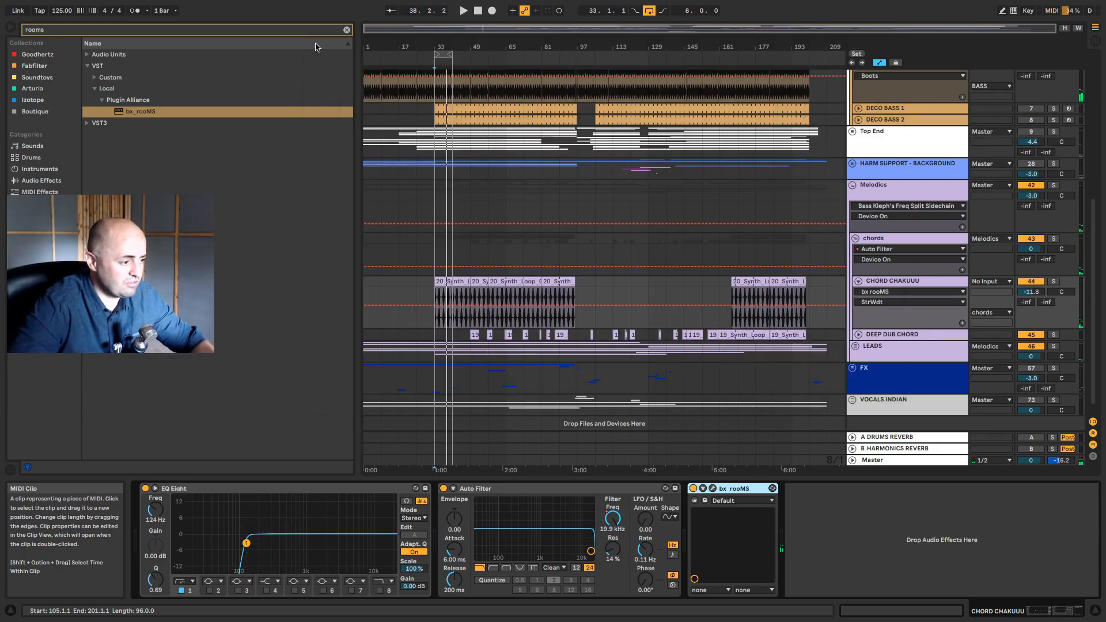
- Switch to the Plugin Alliance products page in Opera and look through the Reverb & FX section, highlighting Instant Delay's description
{"action": "left_click", "coordinate": [346, 31]}
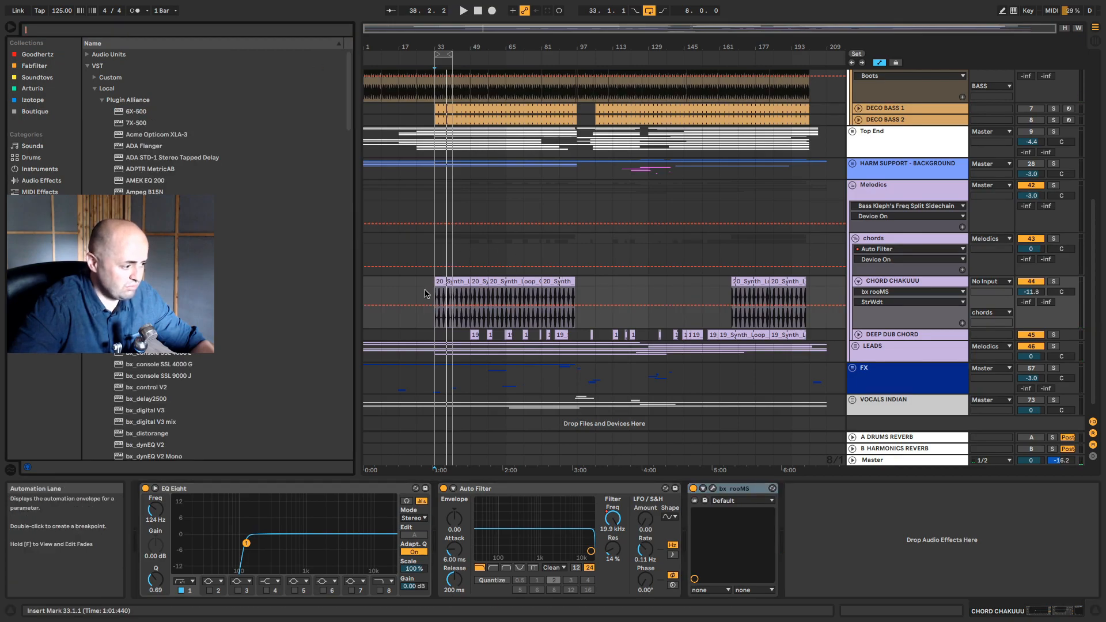
{"action": "mouse_move", "coordinate": [1, 165]}
{"action": "left_click", "coordinate": [4, 206]}
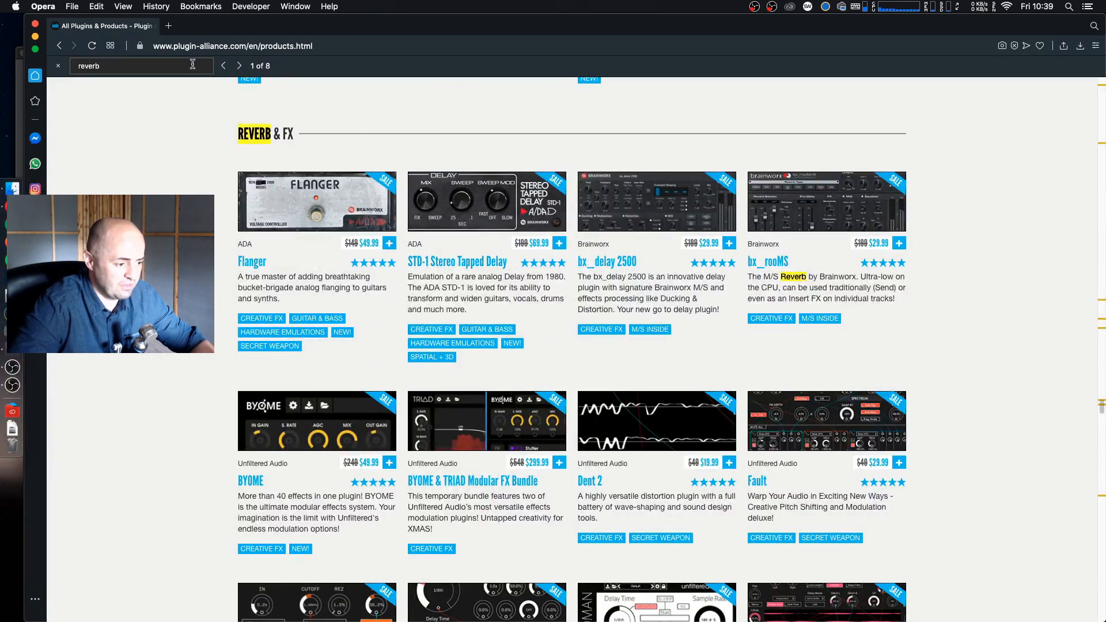
{"action": "scroll", "coordinate": [241, 149], "scroll_direction": "down", "scroll_amount": 3}
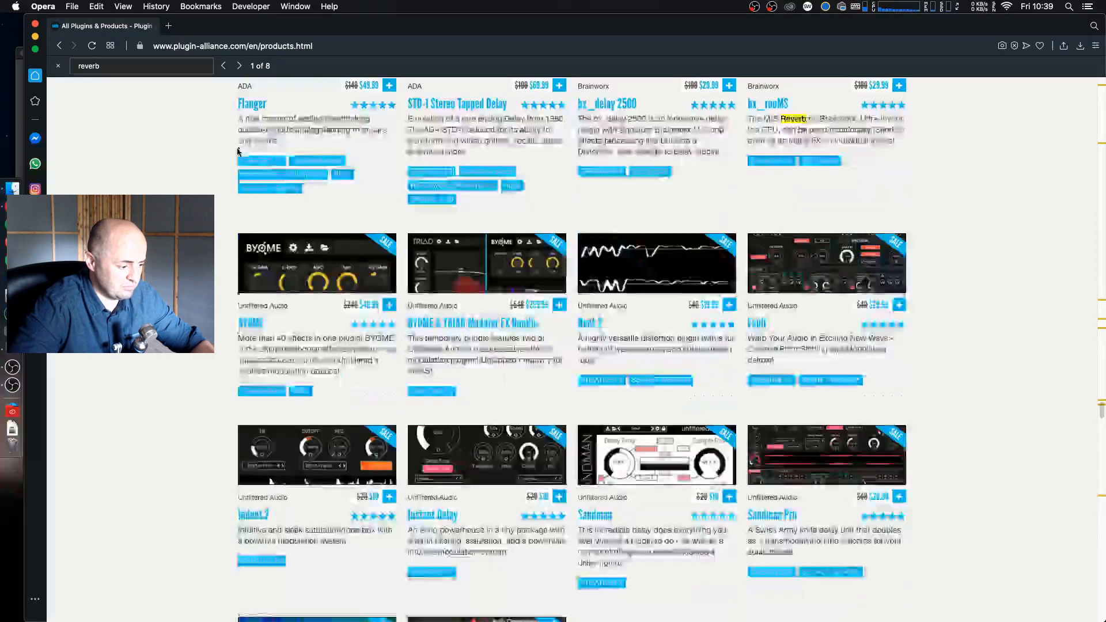
{"action": "scroll", "coordinate": [242, 141], "scroll_direction": "up", "scroll_amount": 2}
{"action": "scroll", "coordinate": [444, 131], "scroll_direction": "up", "scroll_amount": 1}
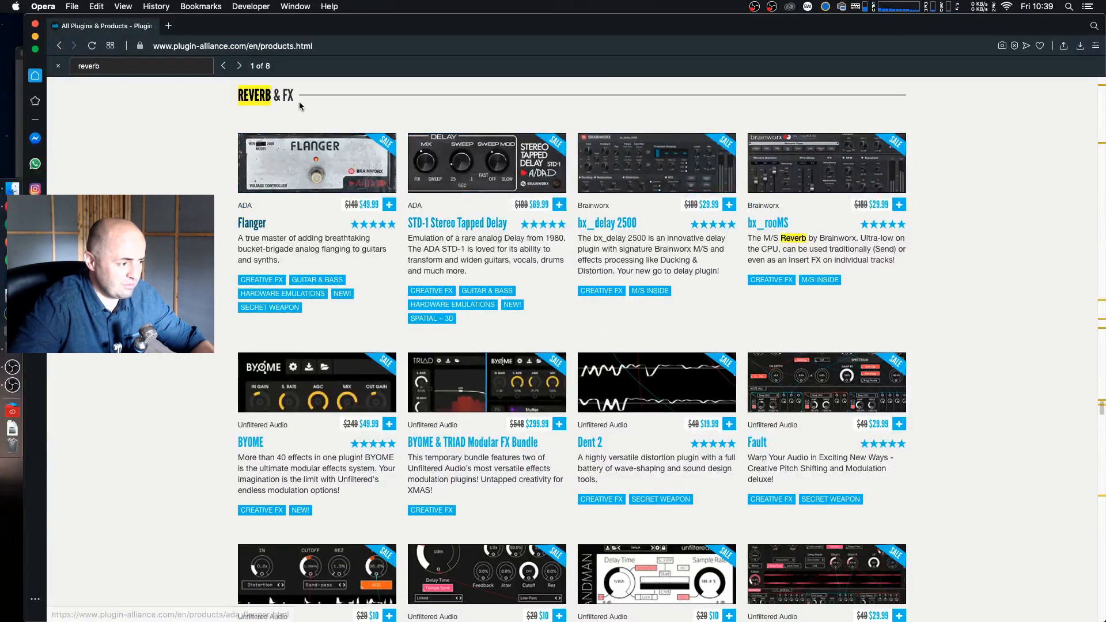
{"action": "scroll", "coordinate": [421, 164], "scroll_direction": "down", "scroll_amount": 3}
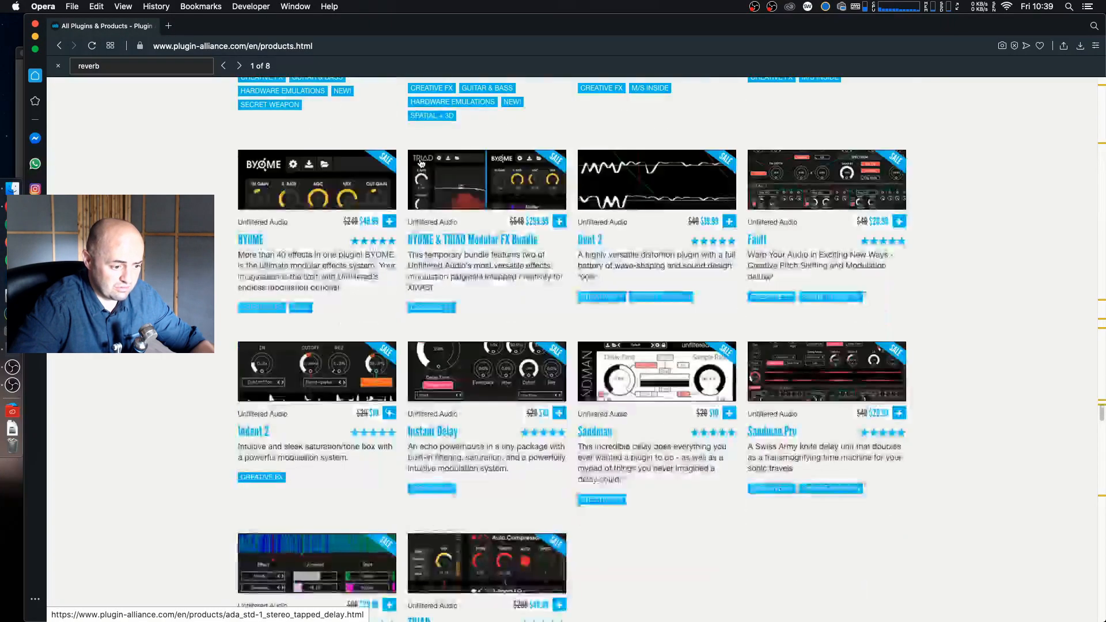
{"action": "scroll", "coordinate": [422, 163], "scroll_direction": "down", "scroll_amount": 2}
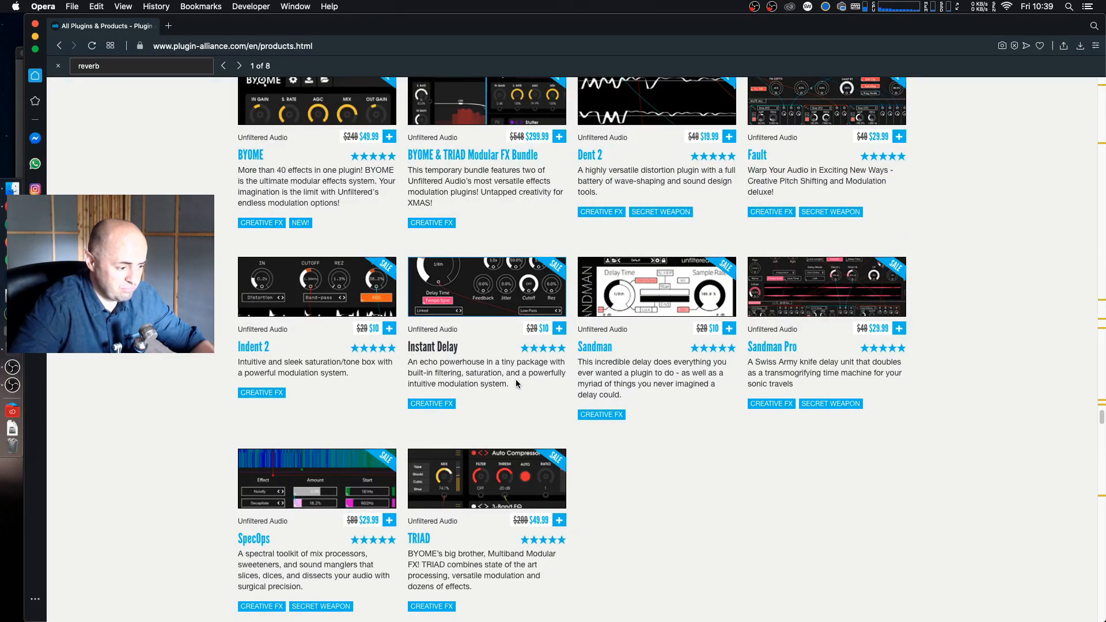
{"action": "left_click_drag", "start_coordinate": [511, 389], "coordinate": [408, 363]}
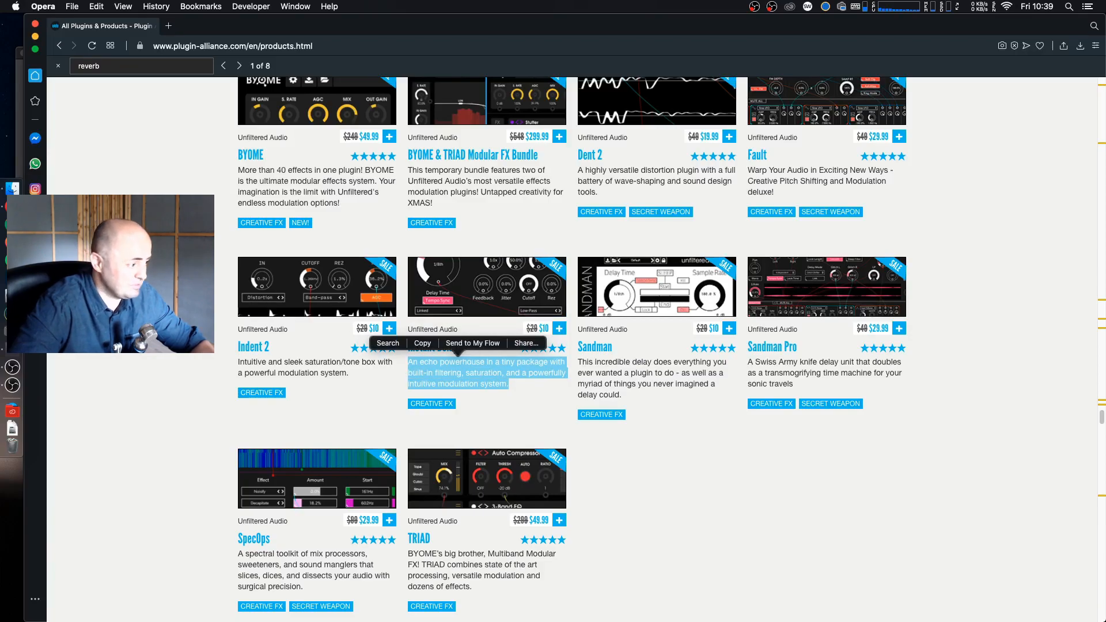
- Back in Ableton Live, search the browser for "instant" and insert Unfiltered Audio Instant Delay before bx_rooMS on CHORD CHAKUUU
{"action": "key", "text": "ctrl+Right"}
{"action": "left_click", "coordinate": [106, 35]}
{"action": "type", "text": "instant"}
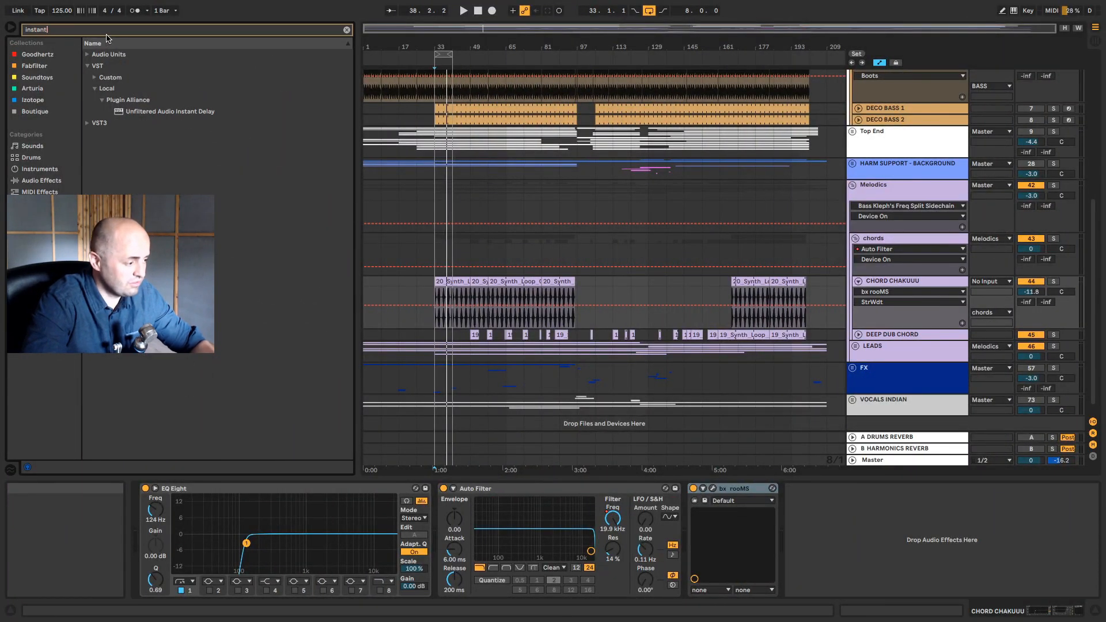
{"action": "left_click_drag", "start_coordinate": [130, 113], "coordinate": [667, 496]}
{"action": "left_click_drag", "start_coordinate": [549, 56], "coordinate": [582, 136]}
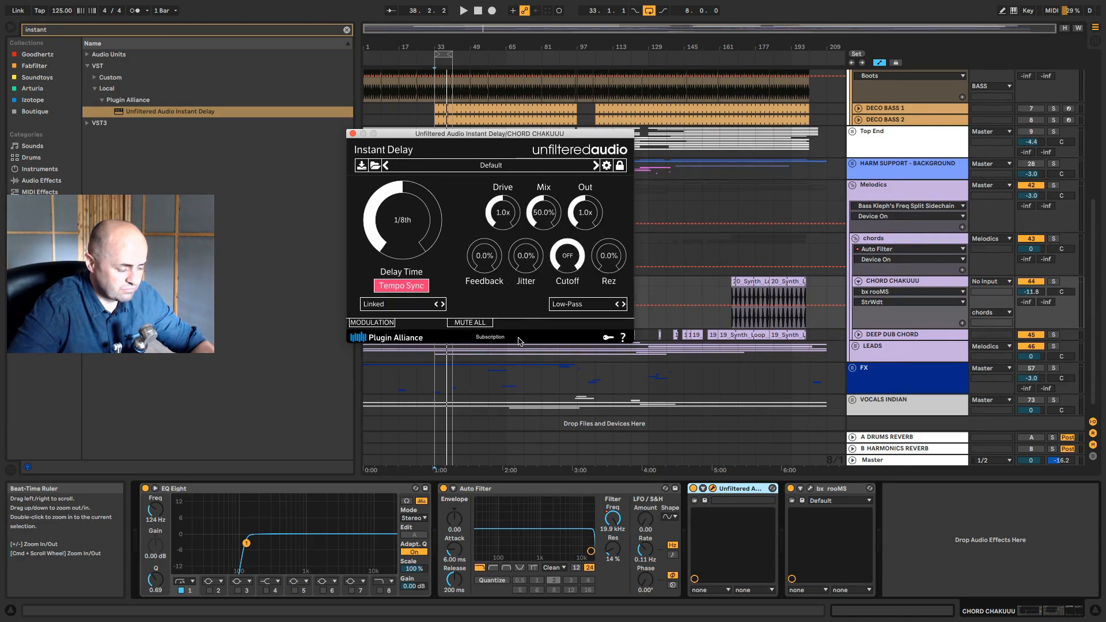
- Group Instant Delay into an Audio Effect Rack, show its chain list and rename the rack "Catbeats thing"
{"action": "left_click", "coordinate": [747, 492]}
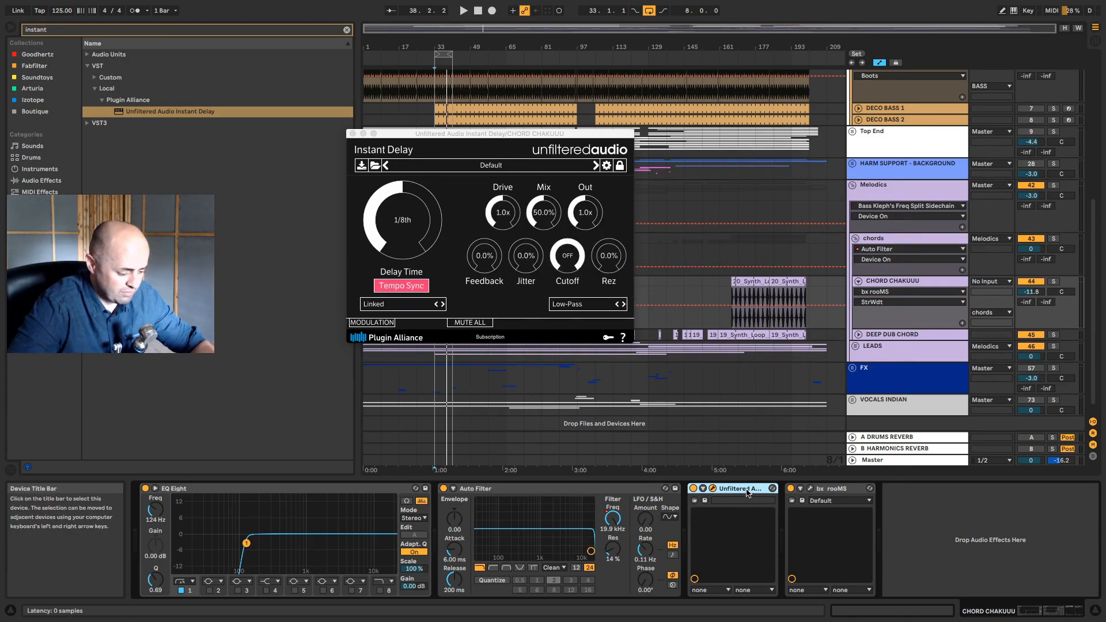
{"action": "key", "text": "super+g"}
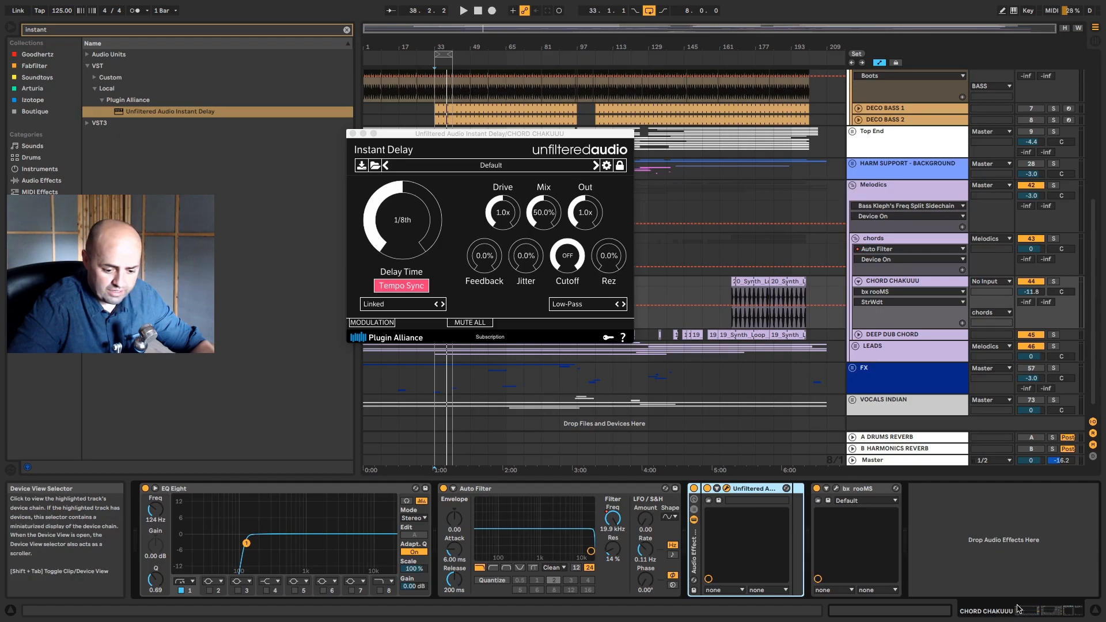
{"action": "left_click", "coordinate": [694, 510]}
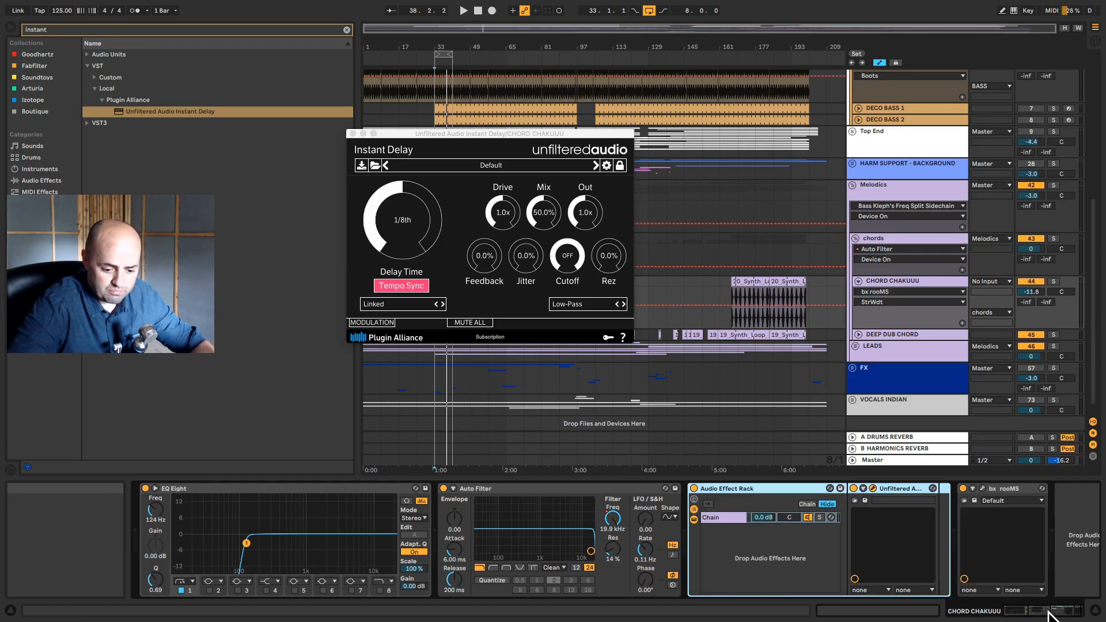
{"action": "left_click_drag", "start_coordinate": [1049, 613], "coordinate": [1058, 612]}
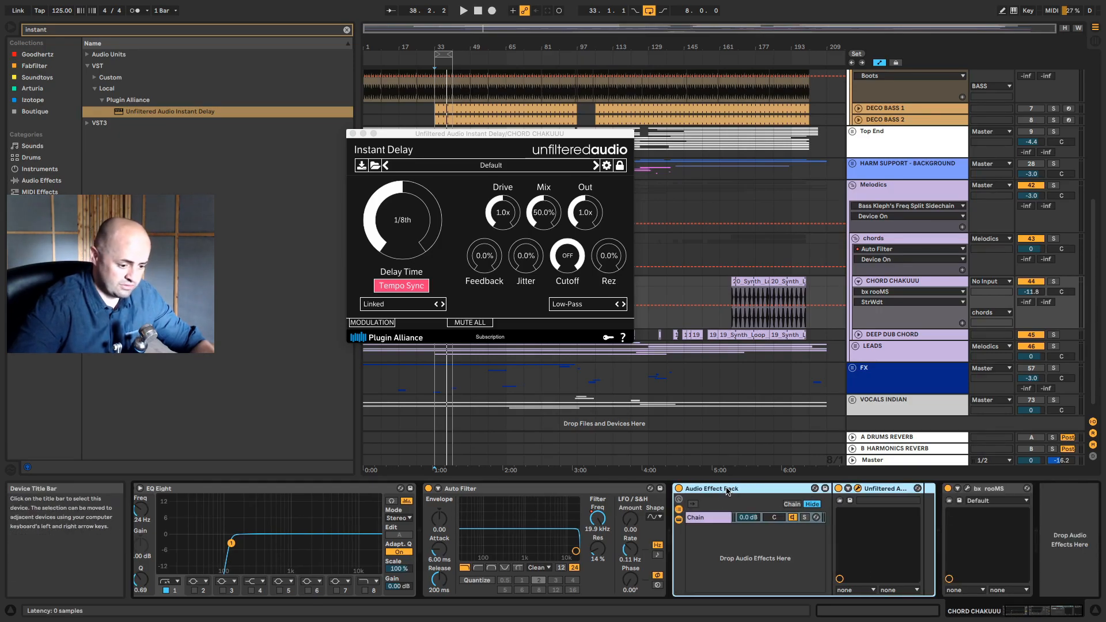
{"action": "key", "text": "super+r"}
{"action": "type", "text": "Cat"}
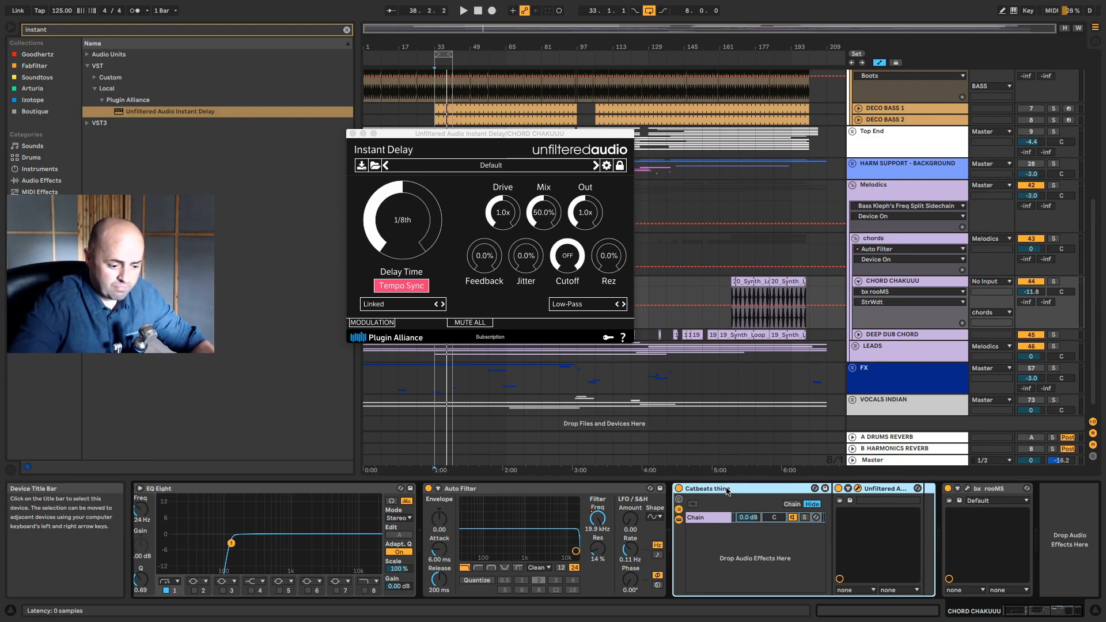
- Duplicate the rack's chain, naming the copy "Dry" and the original "Wet"
{"action": "left_click", "coordinate": [715, 517]}
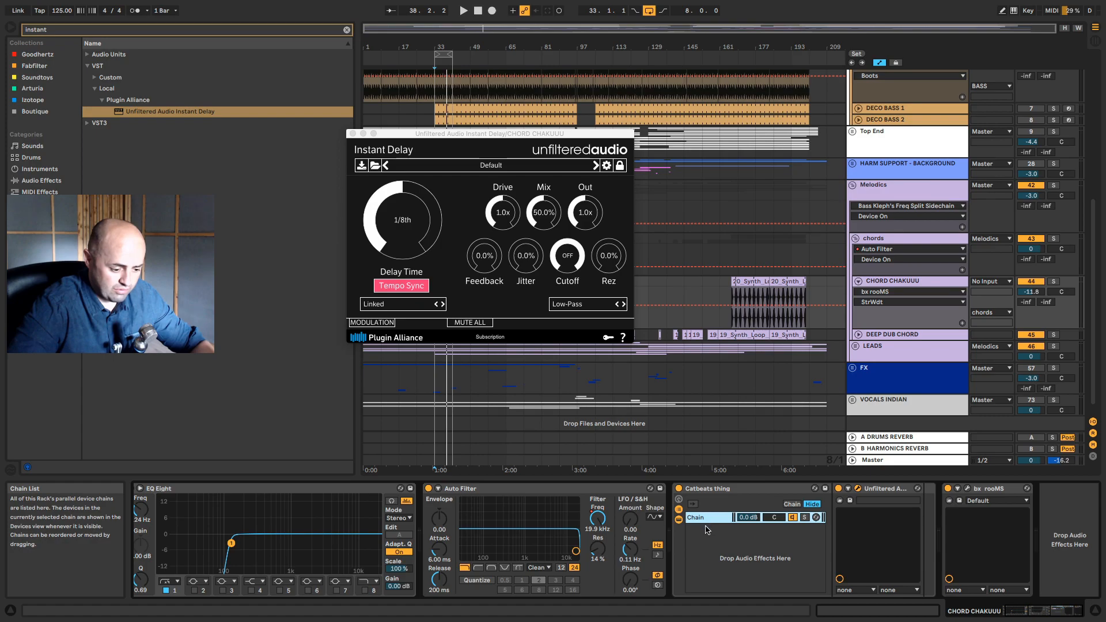
{"action": "key", "text": "super+d"}
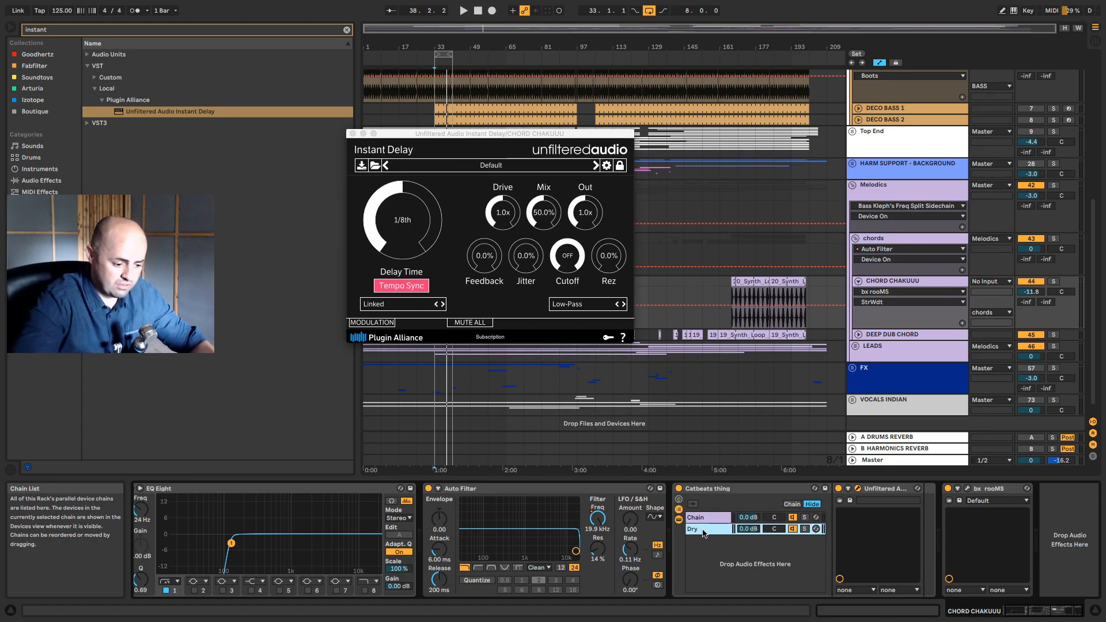
{"action": "left_click", "coordinate": [715, 518]}
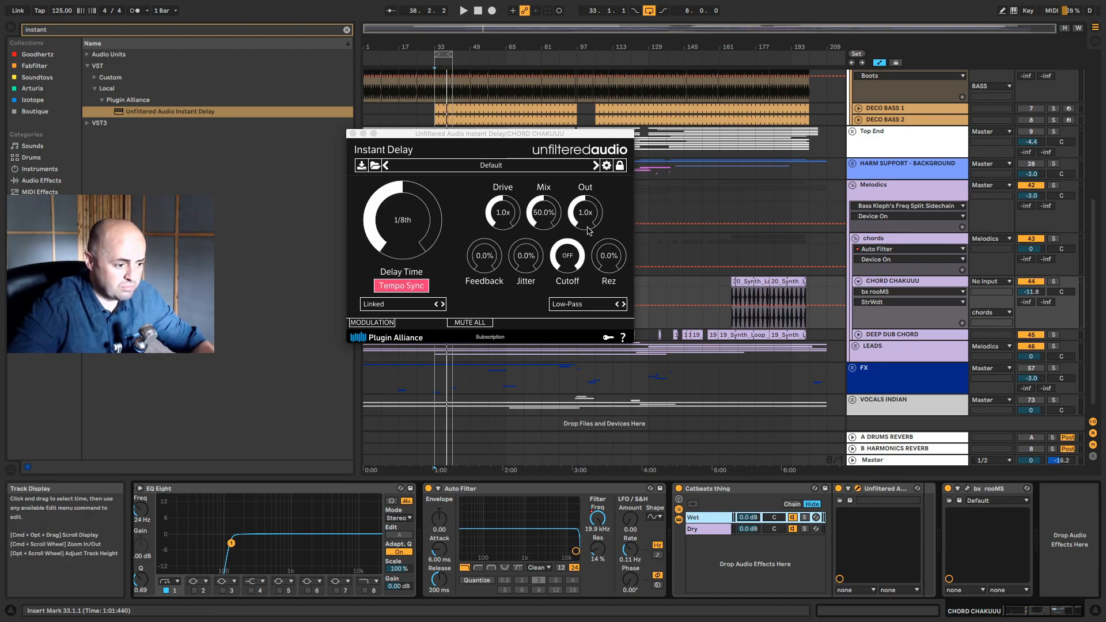
- Set Instant Delay's Mix to 100%, try a Delay Time of 1/8th D and return it to 1/8th
{"action": "left_click_drag", "start_coordinate": [551, 217], "coordinate": [532, 117]}
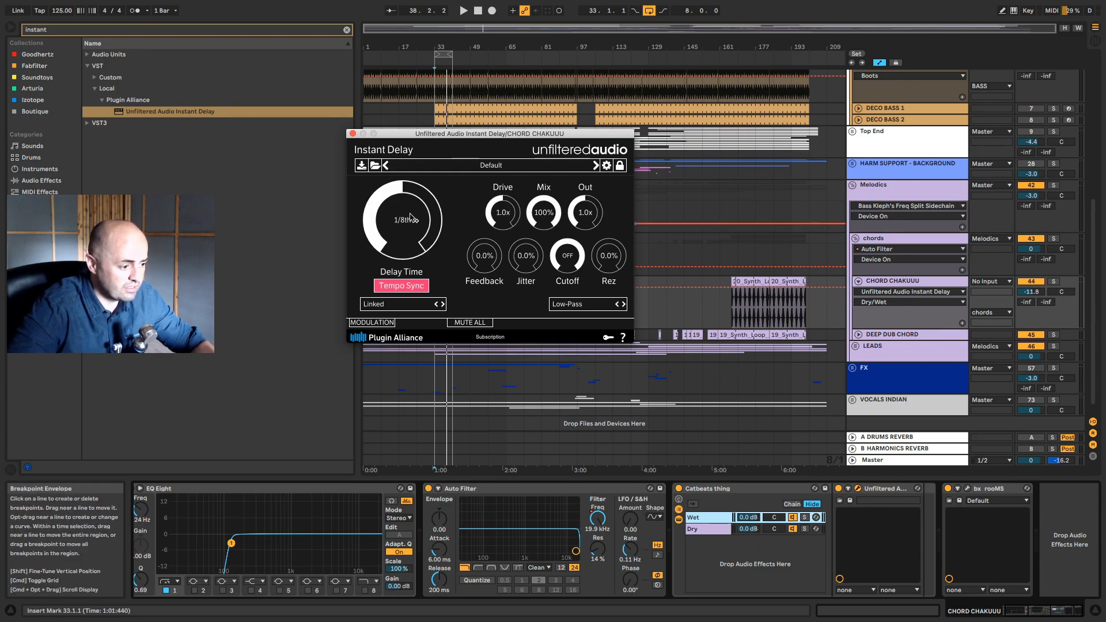
{"action": "left_click_drag", "start_coordinate": [408, 217], "coordinate": [418, 215]}
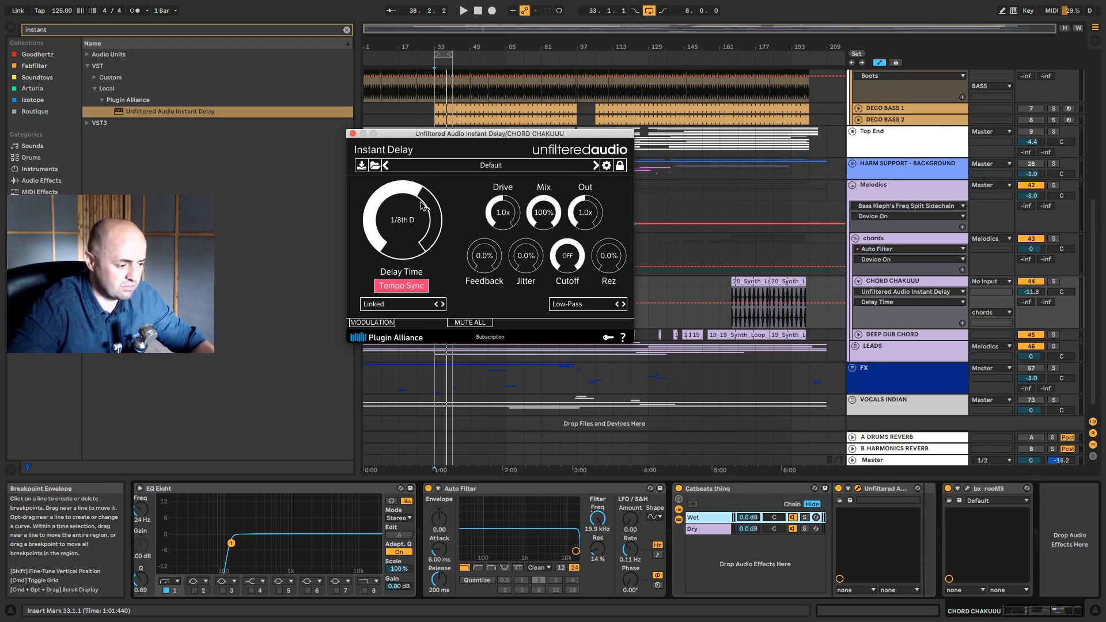
{"action": "left_click_drag", "start_coordinate": [424, 207], "coordinate": [423, 212]}
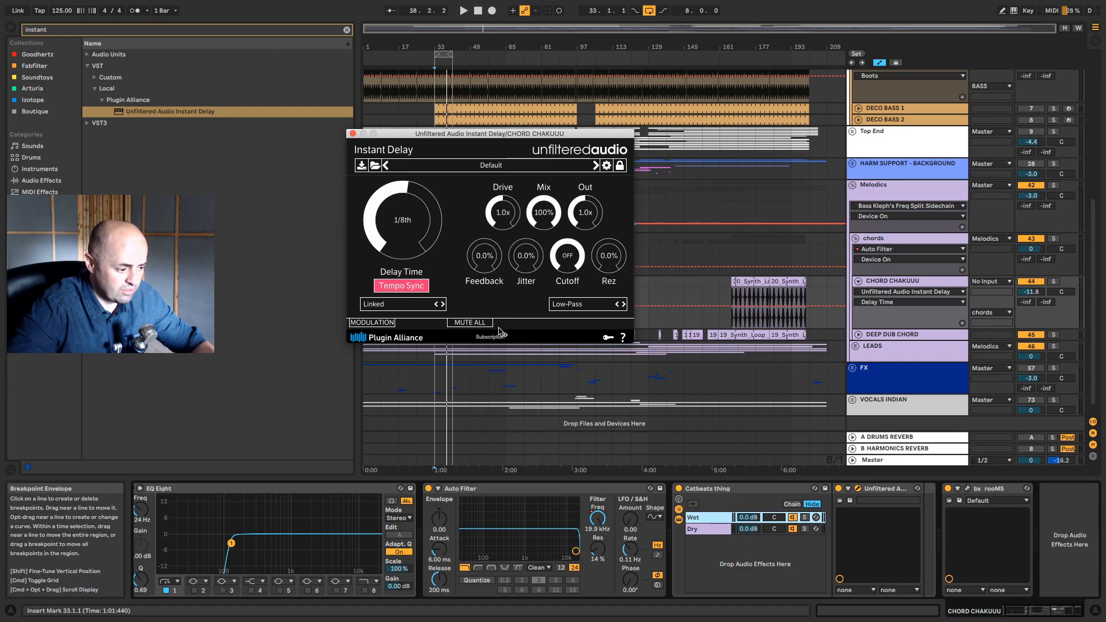
- Reveal Instant Delay's modulation section and set Cutoff to 2.15 kHz, Rez to 38.0% and Feedback to 35.8%
{"action": "left_click", "coordinate": [373, 322]}
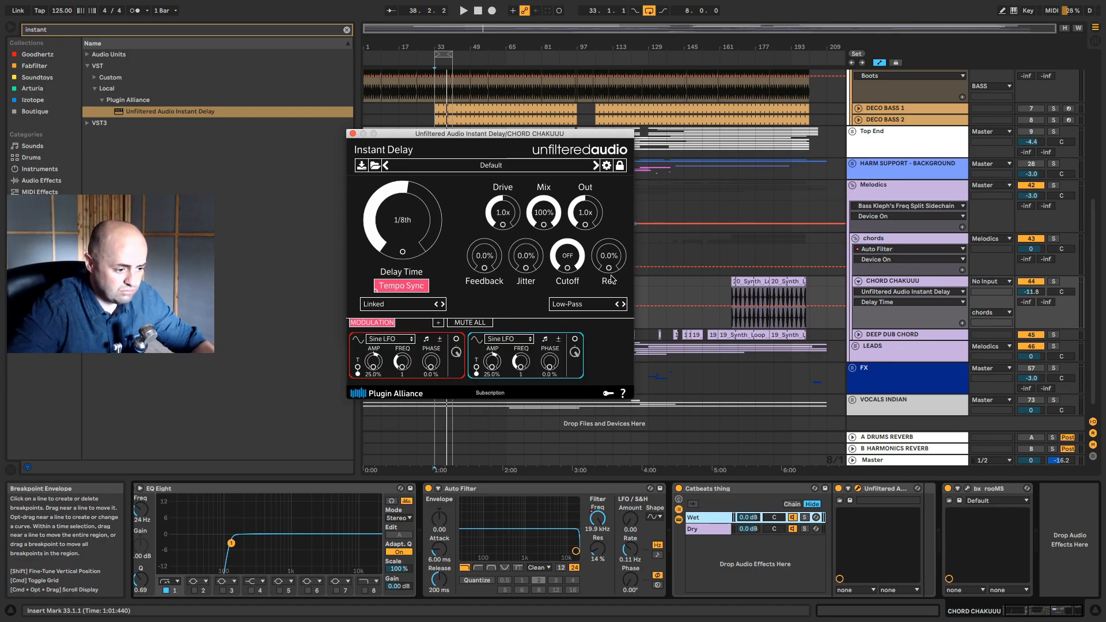
{"action": "left_click_drag", "start_coordinate": [568, 255], "coordinate": [582, 326]}
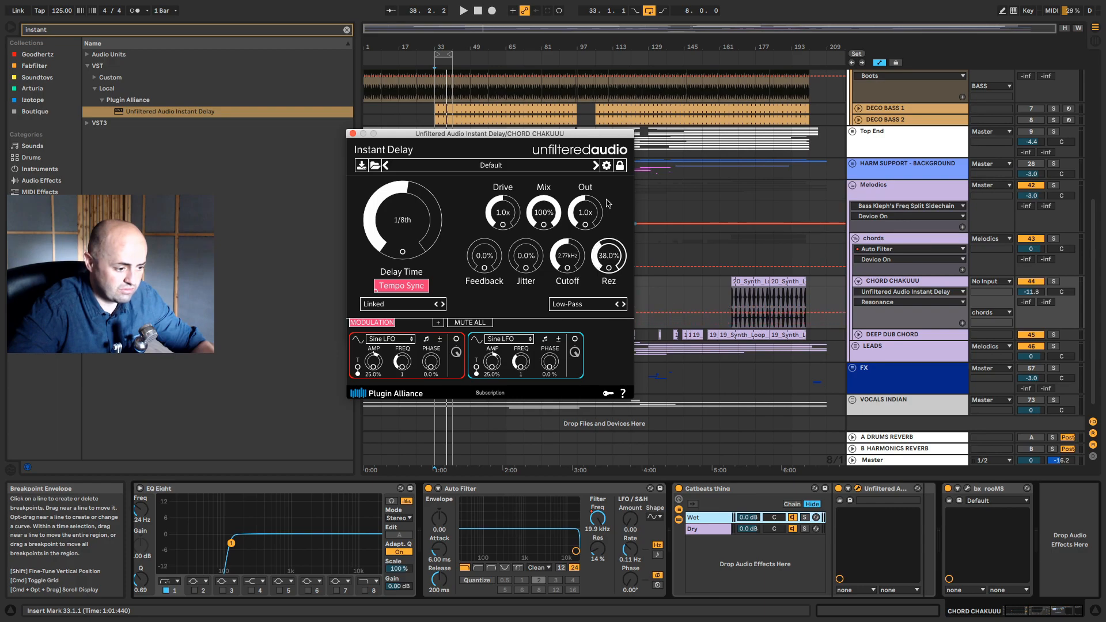
{"action": "left_click_drag", "start_coordinate": [568, 261], "coordinate": [572, 275]}
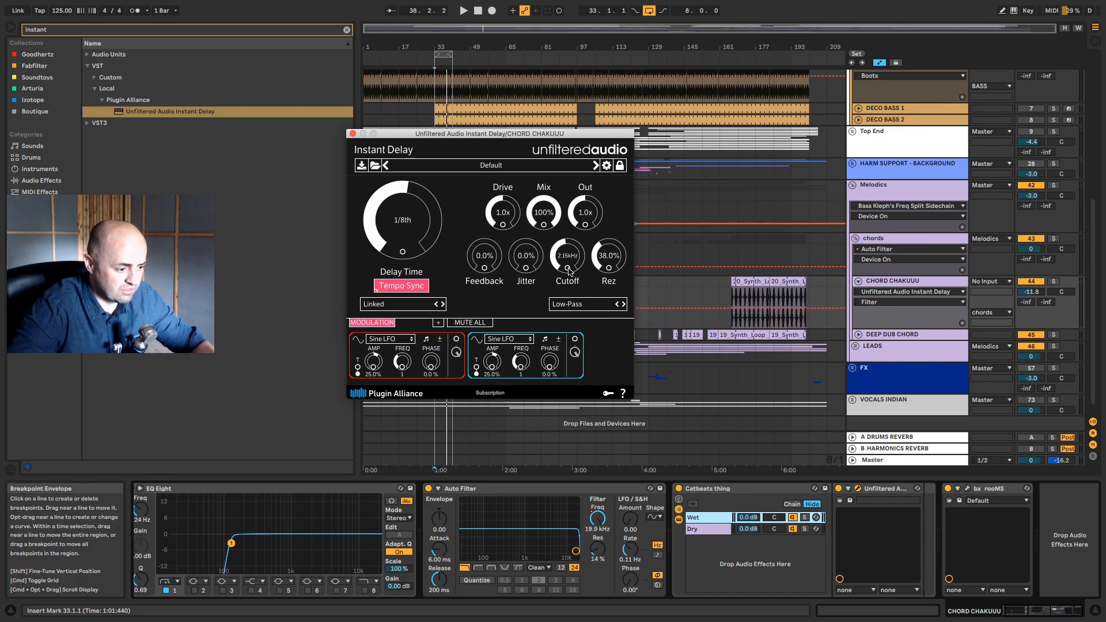
{"action": "left_click_drag", "start_coordinate": [490, 261], "coordinate": [492, 244]}
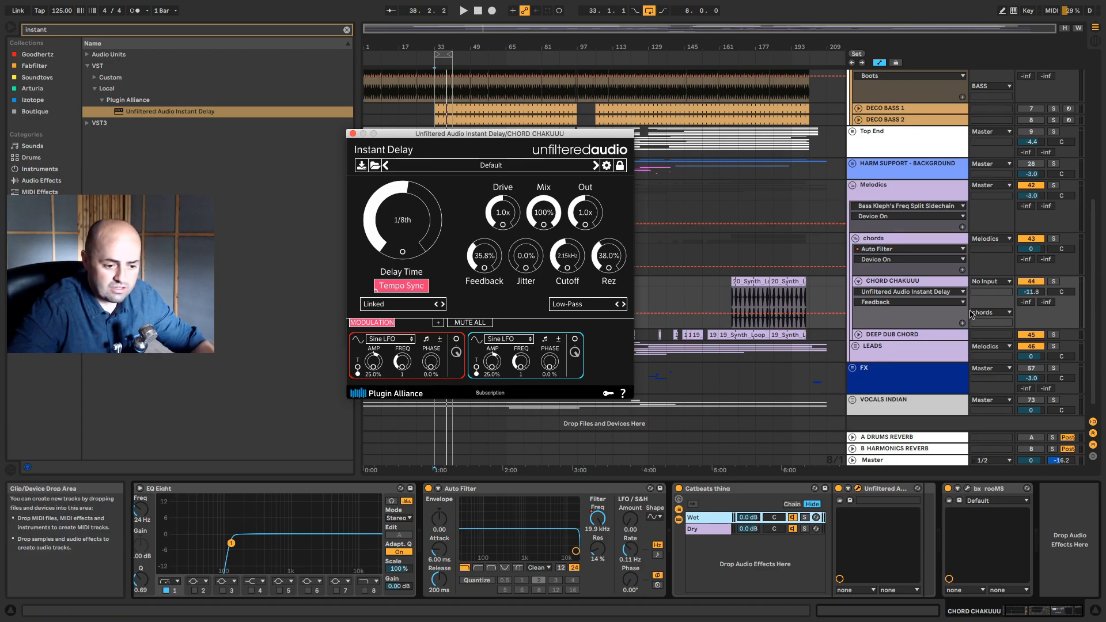
- Start playback of the looped section and bypass bx_rooMS, leaving its device parameters folded
{"action": "key", "text": "space"}
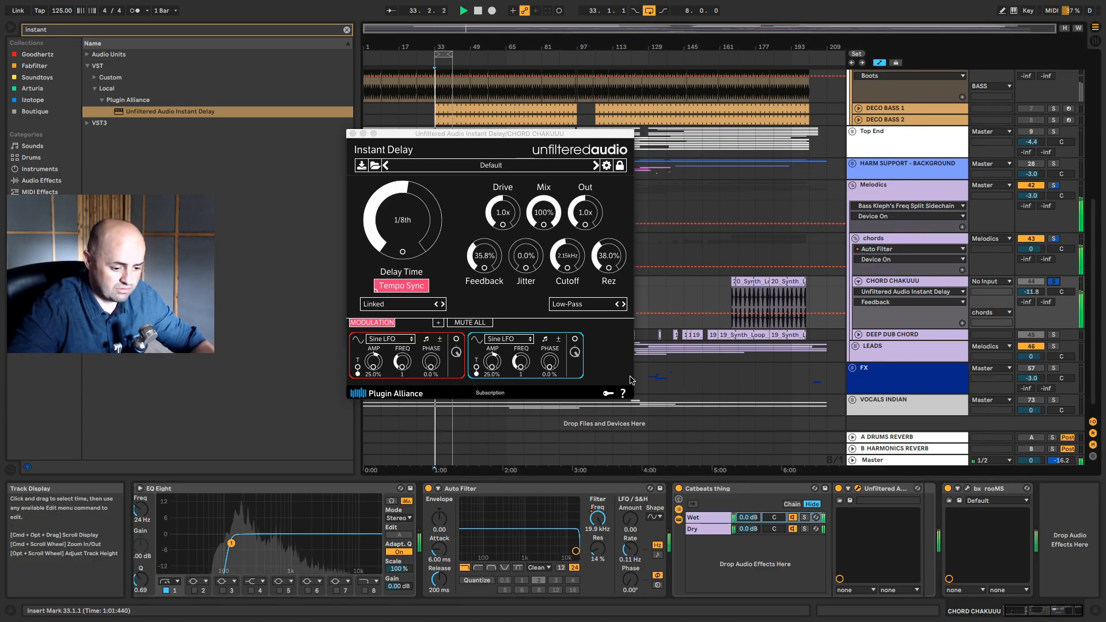
{"action": "left_click", "coordinate": [955, 490]}
{"action": "left_click", "coordinate": [949, 489]}
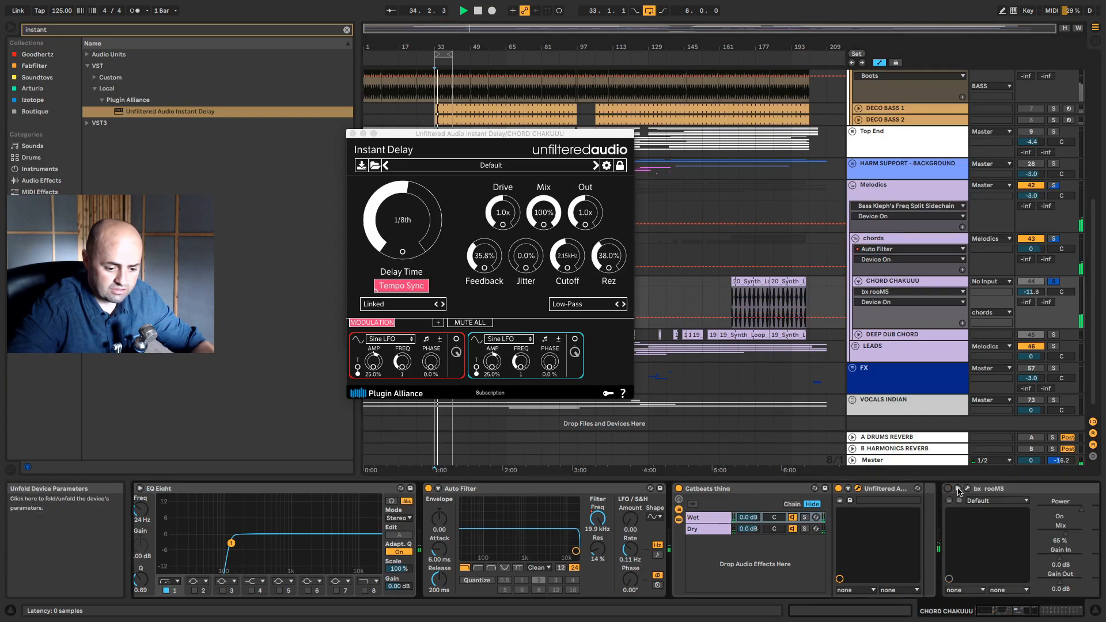
{"action": "left_click", "coordinate": [957, 489]}
- During playback, set Instant Delay's Feedback to 45.4% and mute the rack's Dry chain, then stop playback
{"action": "left_click_drag", "start_coordinate": [493, 138], "coordinate": [381, 152]}
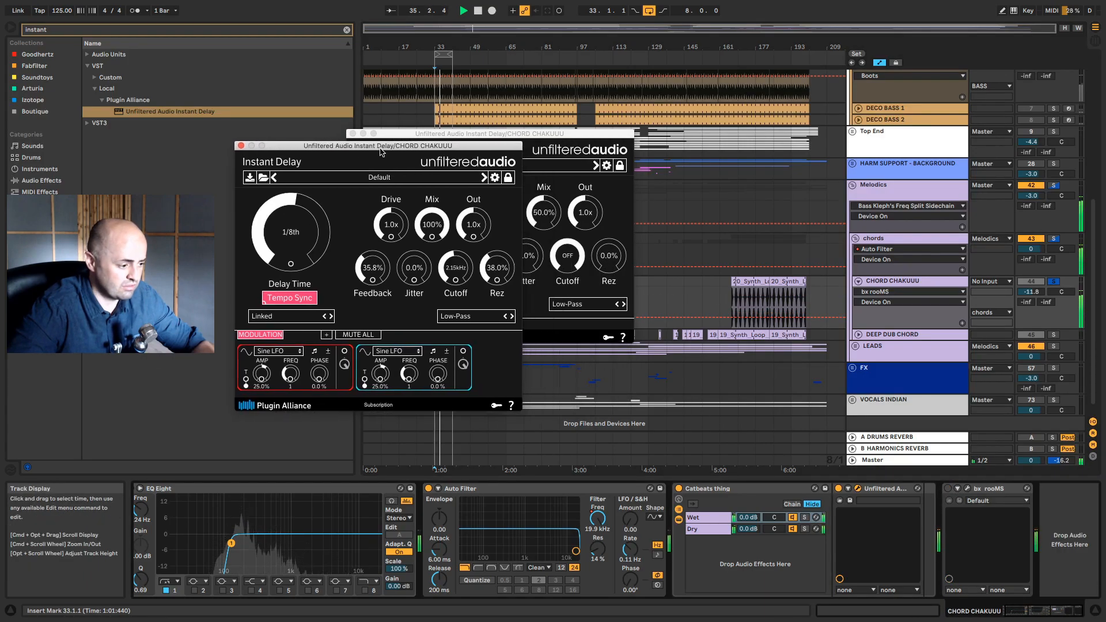
{"action": "left_click_drag", "start_coordinate": [382, 273], "coordinate": [382, 268]}
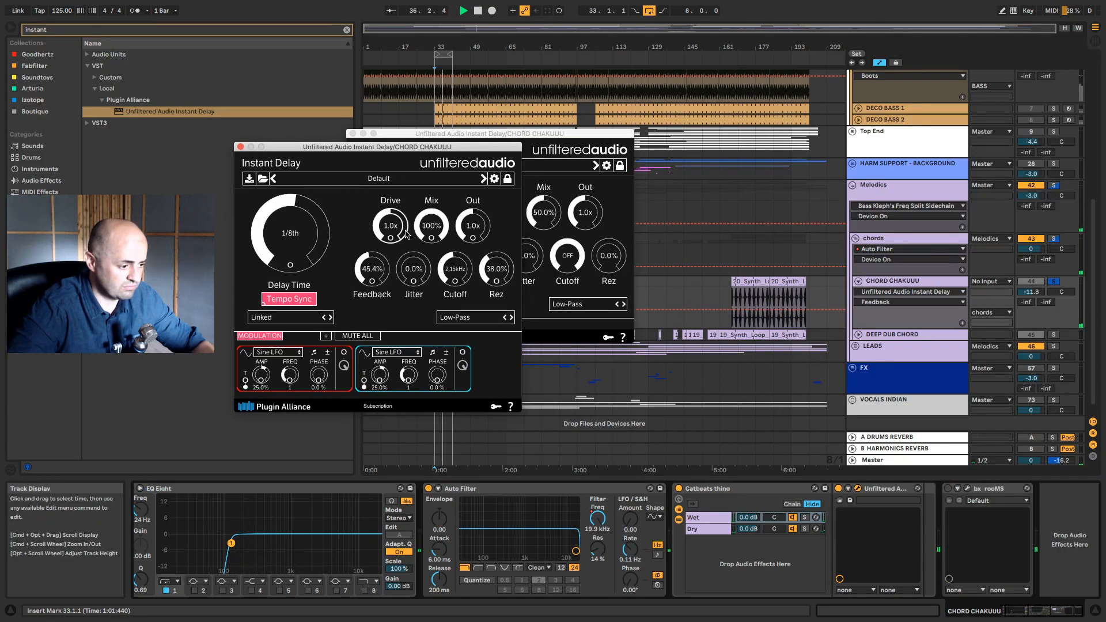
{"action": "left_click", "coordinate": [793, 528]}
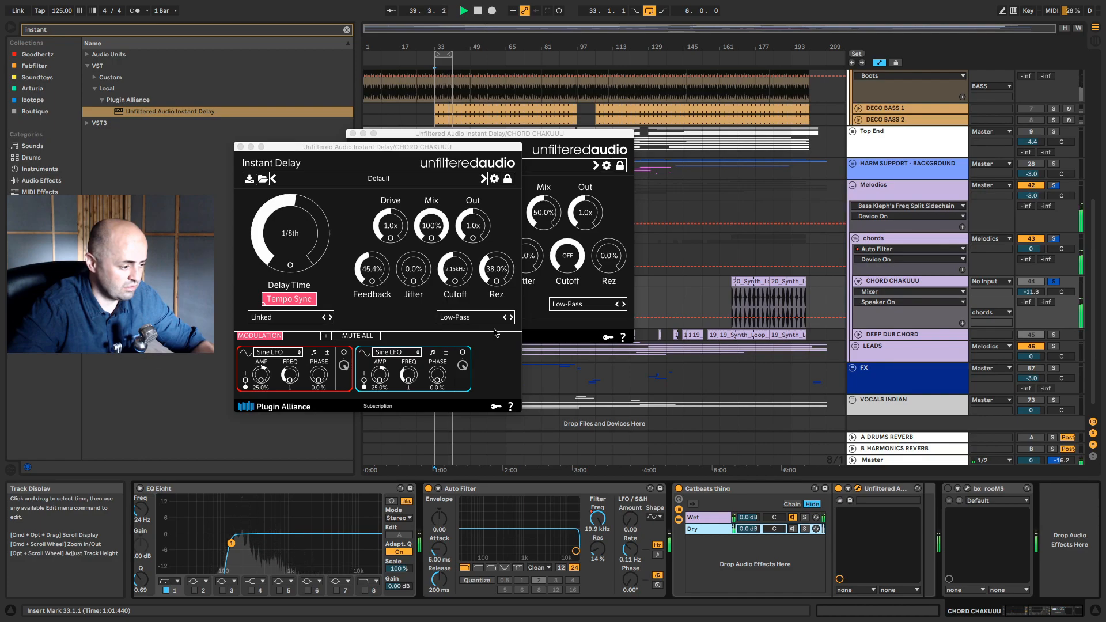
{"action": "key", "text": "space"}
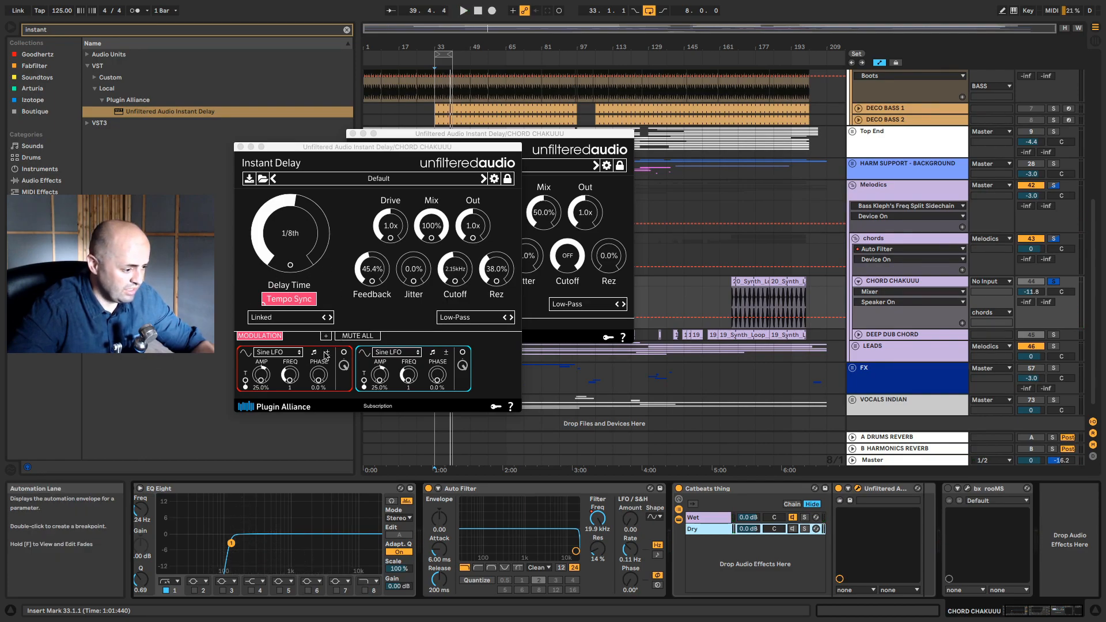
- Search the browser for "contr", insert bx_control V2 after Instant Delay in the rack and spread the two plug-in windows apart
{"action": "left_click", "coordinate": [139, 31]}
{"action": "key", "text": "BackSpace"}
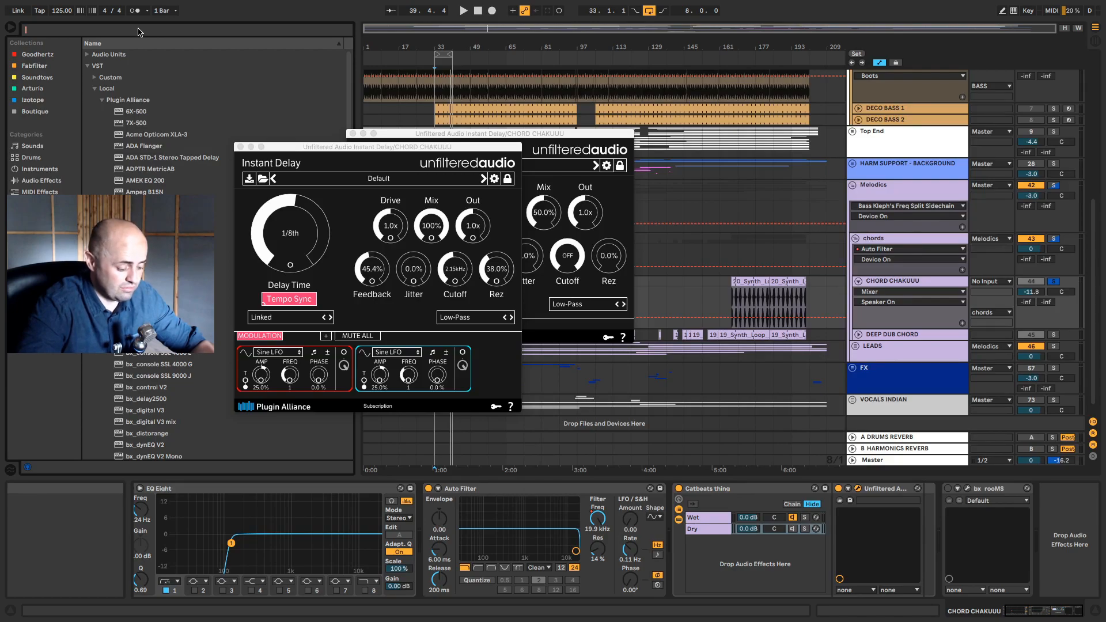
{"action": "type", "text": "ontr"}
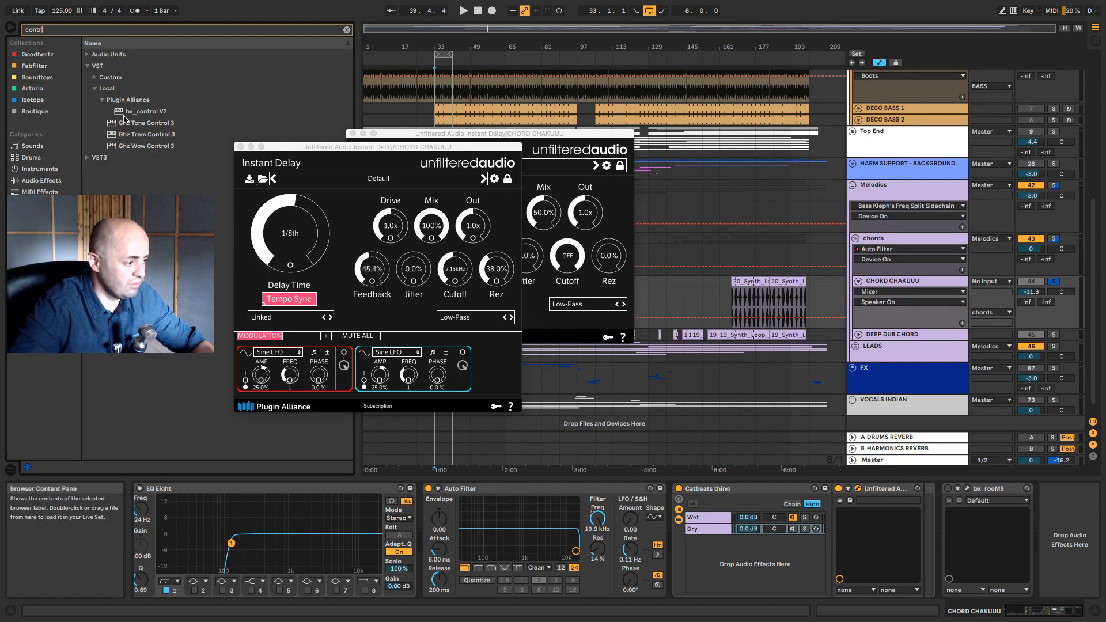
{"action": "left_click_drag", "start_coordinate": [128, 113], "coordinate": [159, 120]}
{"action": "left_click_drag", "start_coordinate": [736, 419], "coordinate": [897, 564]}
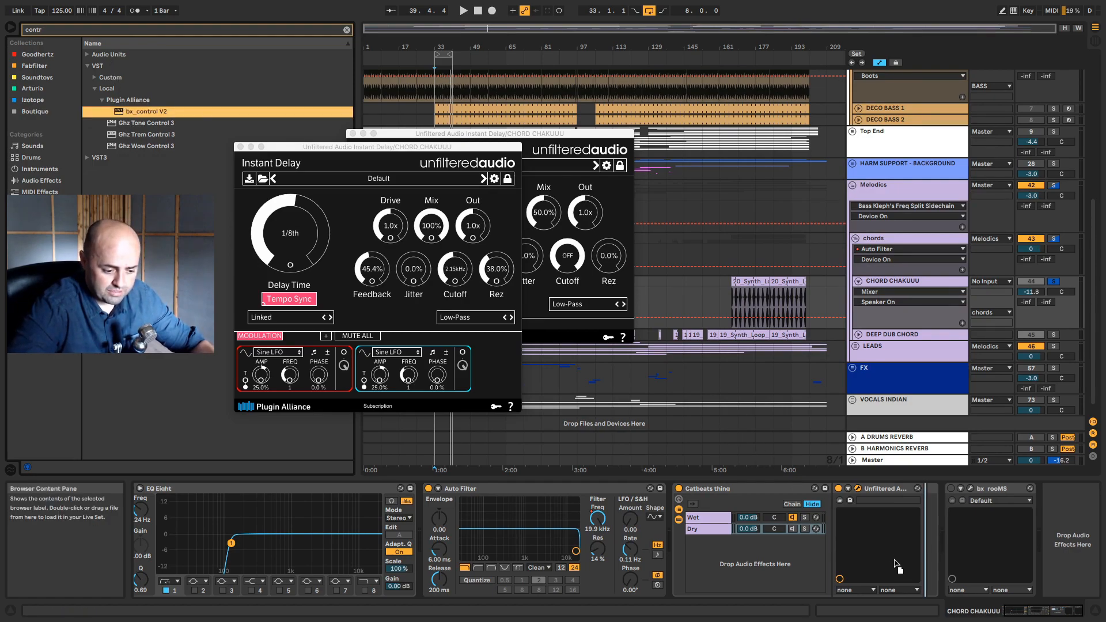
{"action": "left_click_drag", "start_coordinate": [858, 510], "coordinate": [877, 508]}
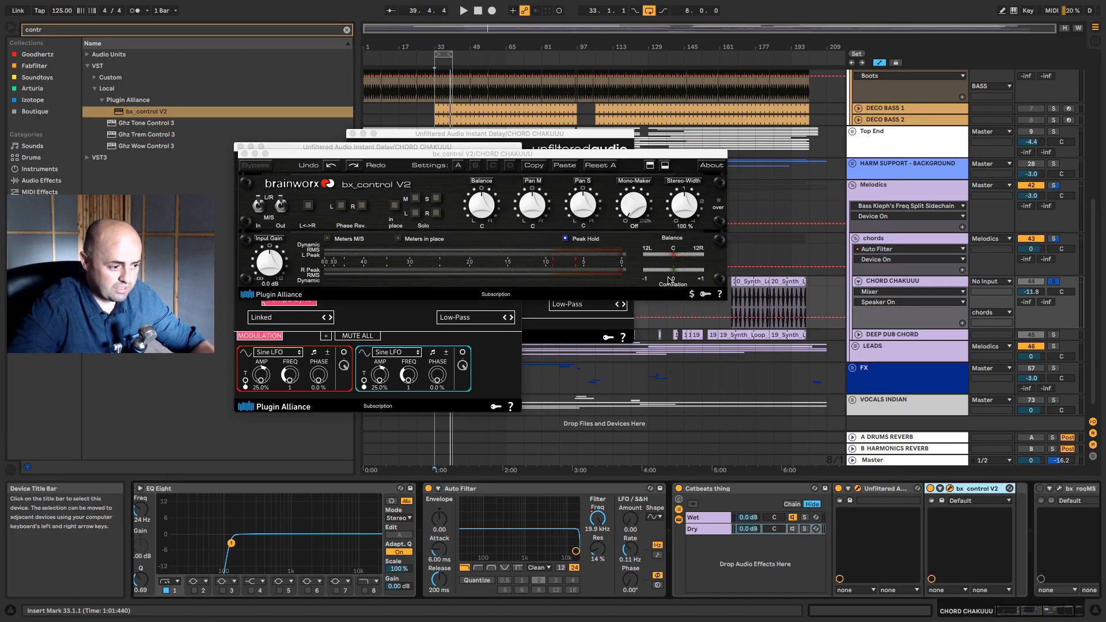
{"action": "left_click_drag", "start_coordinate": [545, 144], "coordinate": [772, 142]}
{"action": "left_click_drag", "start_coordinate": [432, 148], "coordinate": [347, 130]}
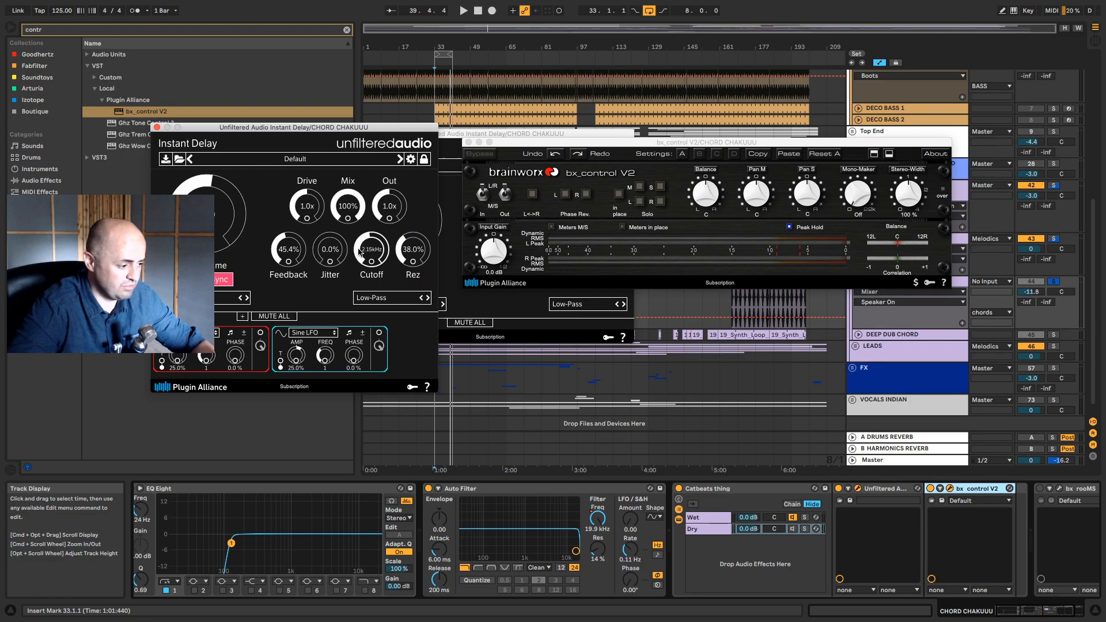
- While the looped section plays, raise Instant Delay's Feedback to 85.5% and bx_control V2's Stereo-Width to 171%
{"action": "left_click_drag", "start_coordinate": [288, 251], "coordinate": [294, 230]}
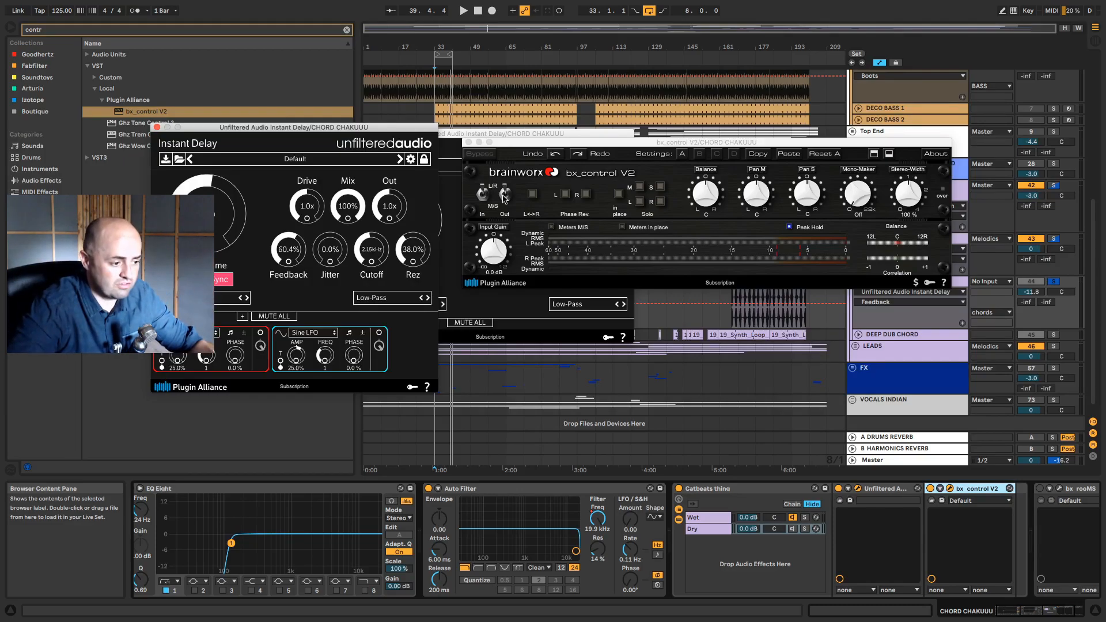
{"action": "key", "text": "space"}
{"action": "left_click_drag", "start_coordinate": [910, 200], "coordinate": [911, 188]}
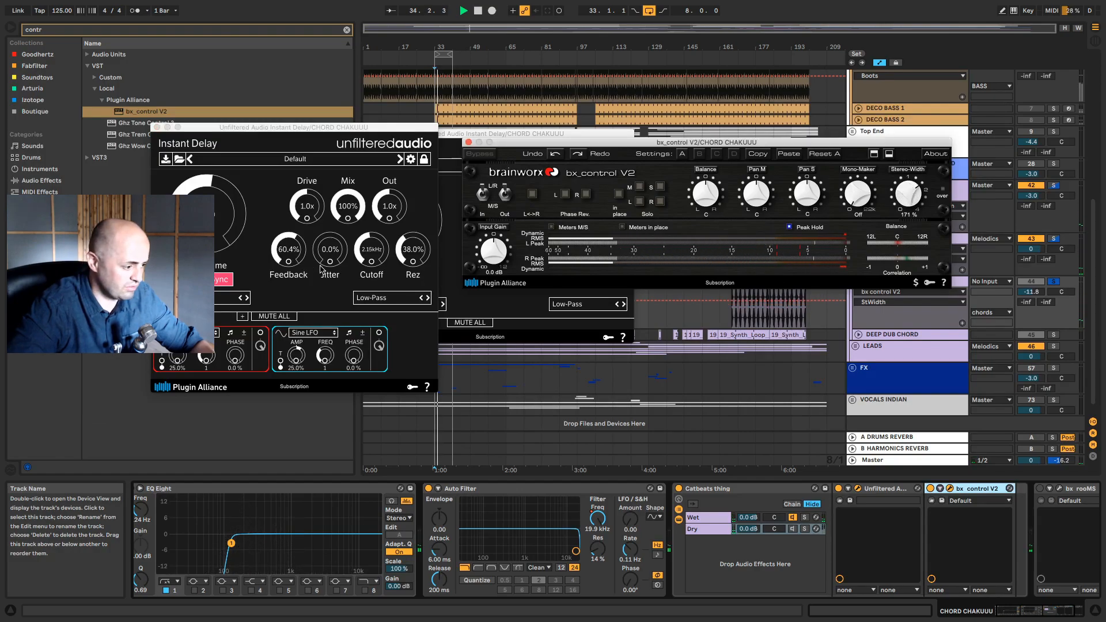
{"action": "mouse_move", "coordinate": [286, 252]}
{"action": "left_mouse_down"}
{"action": "mouse_move", "coordinate": [296, 226]}
{"action": "mouse_move", "coordinate": [296, 241]}
{"action": "left_mouse_up"}
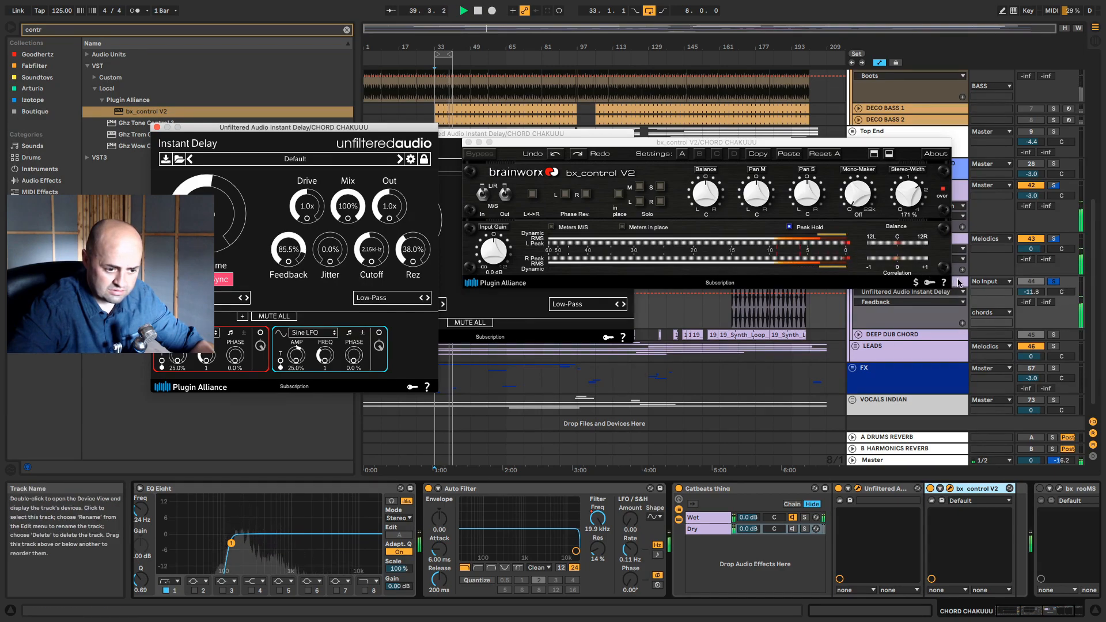
- Close the second Instant Delay window and delete the Instant Delay device from the rack's Dry chain
{"action": "left_click", "coordinate": [958, 283]}
{"action": "left_click_drag", "start_coordinate": [452, 134], "coordinate": [462, 169]}
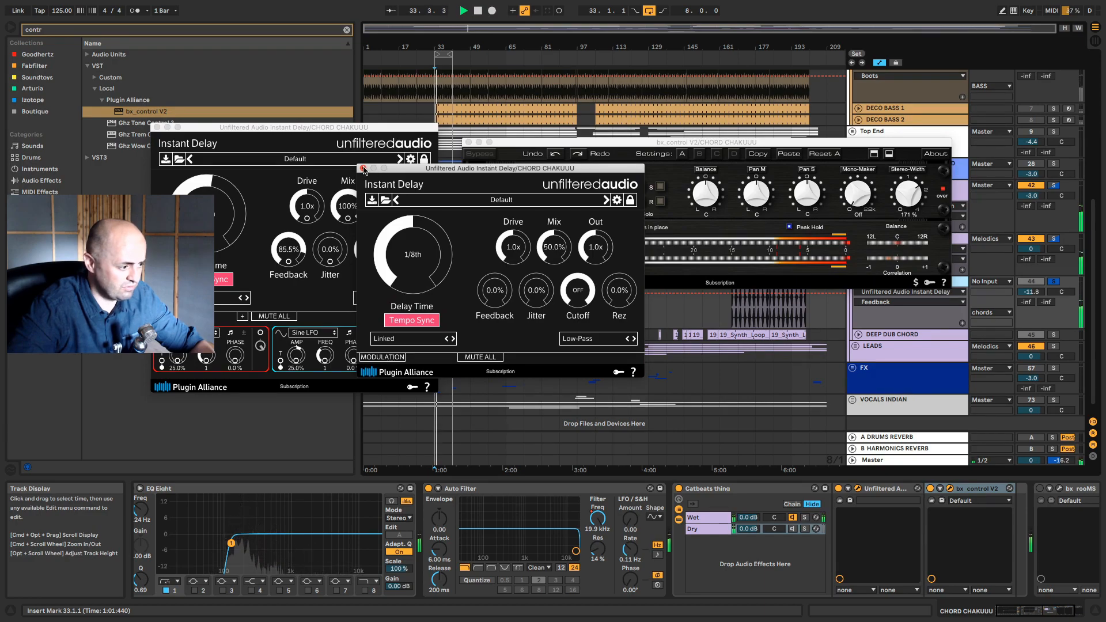
{"action": "left_click", "coordinate": [363, 168]}
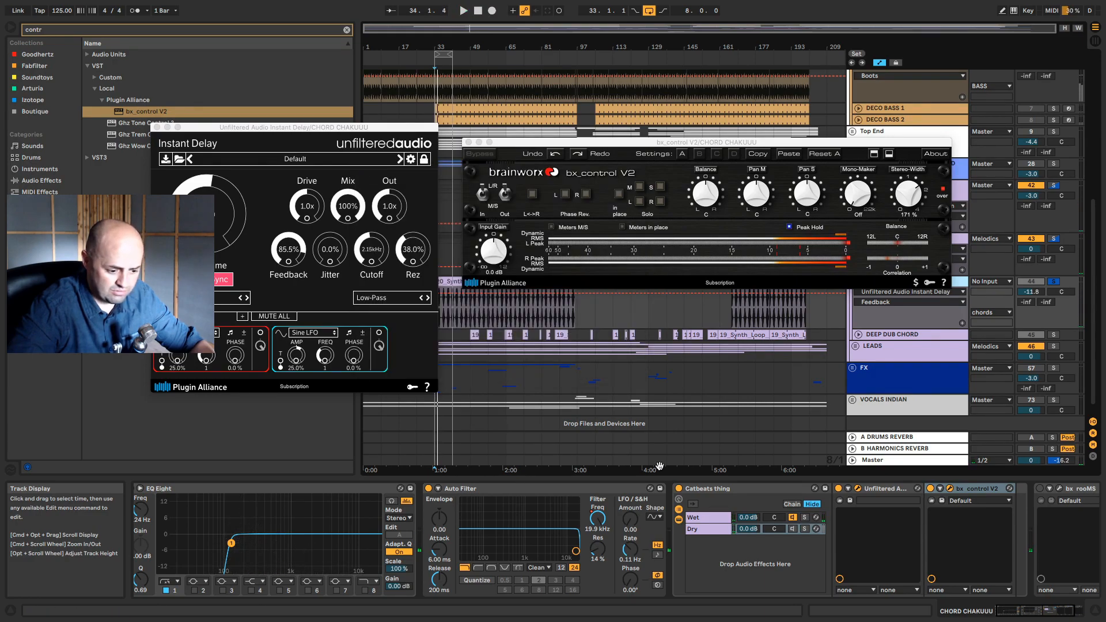
{"action": "left_click", "coordinate": [707, 517]}
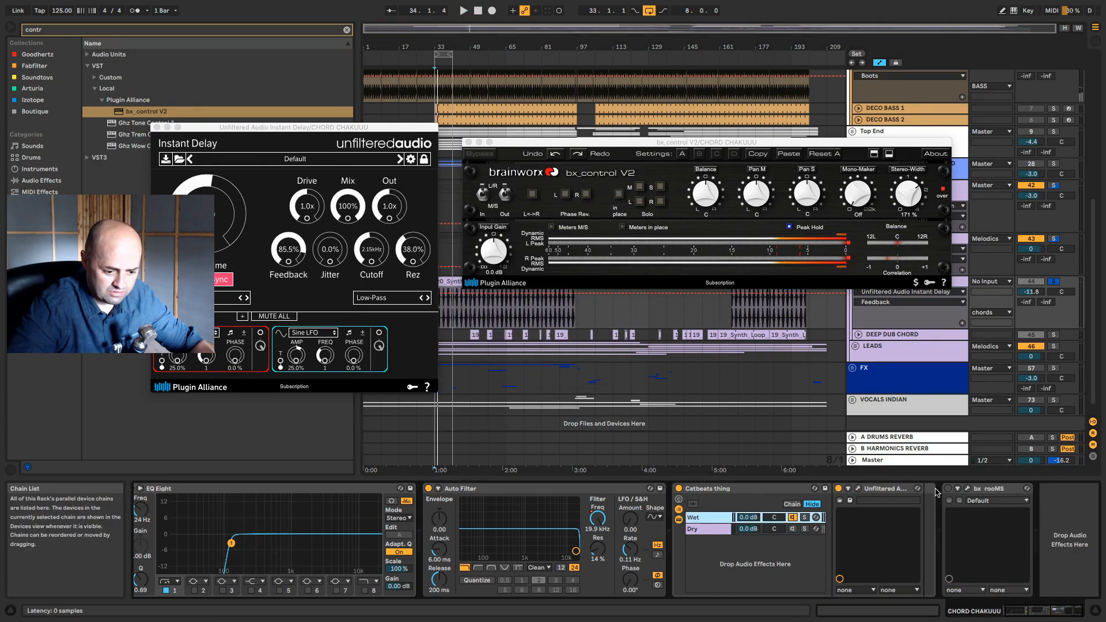
{"action": "left_click", "coordinate": [708, 528]}
{"action": "left_click", "coordinate": [885, 488]}
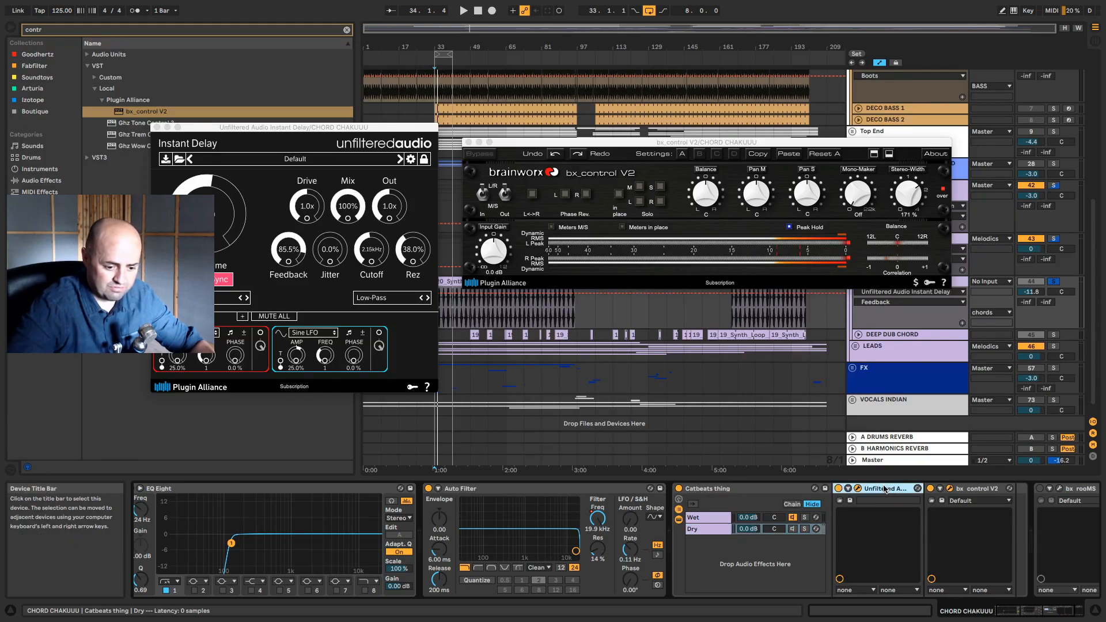
{"action": "key", "text": "Delete"}
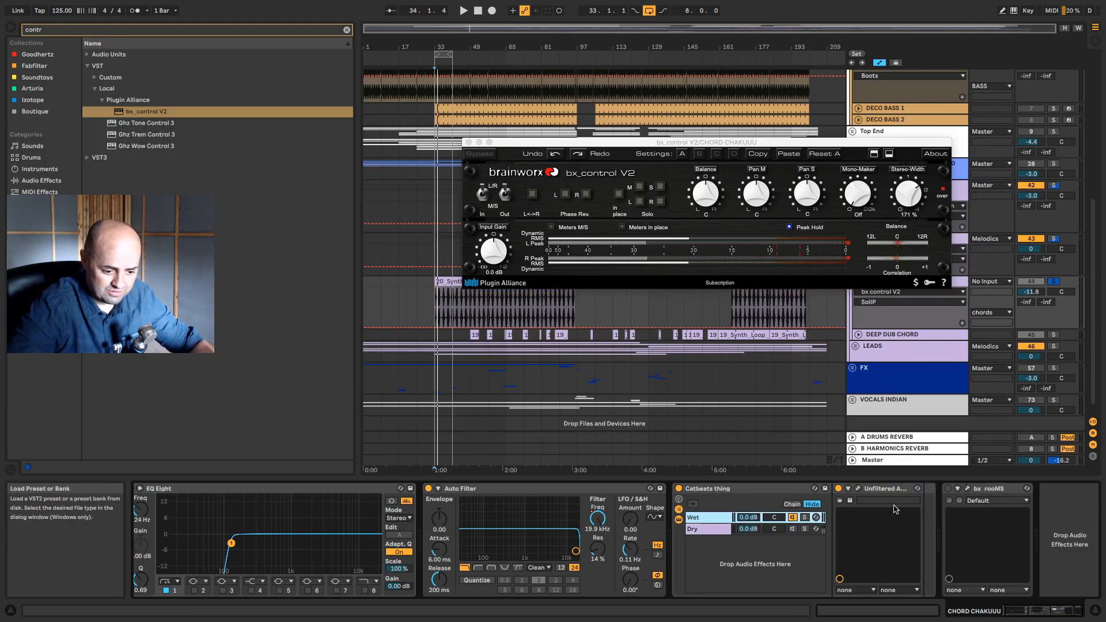
- Move bx_control V2 from the Dry chain into the Wet chain, directly after Instant Delay
{"action": "left_click", "coordinate": [710, 530]}
{"action": "left_click_drag", "start_coordinate": [885, 489], "coordinate": [736, 519]}
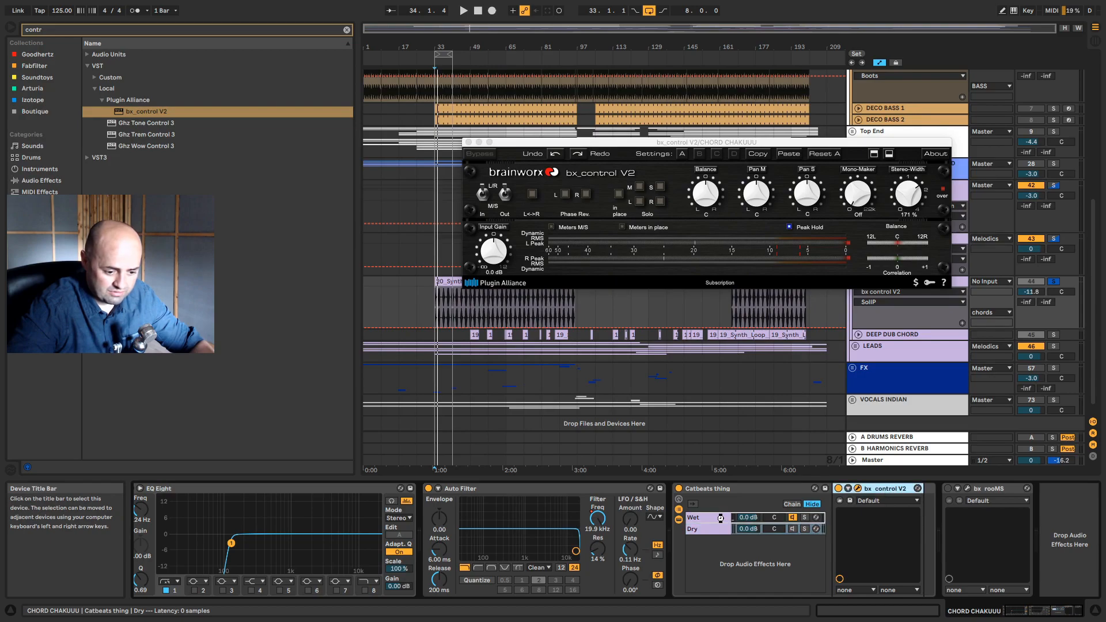
{"action": "left_click_drag", "start_coordinate": [934, 497], "coordinate": [939, 499]}
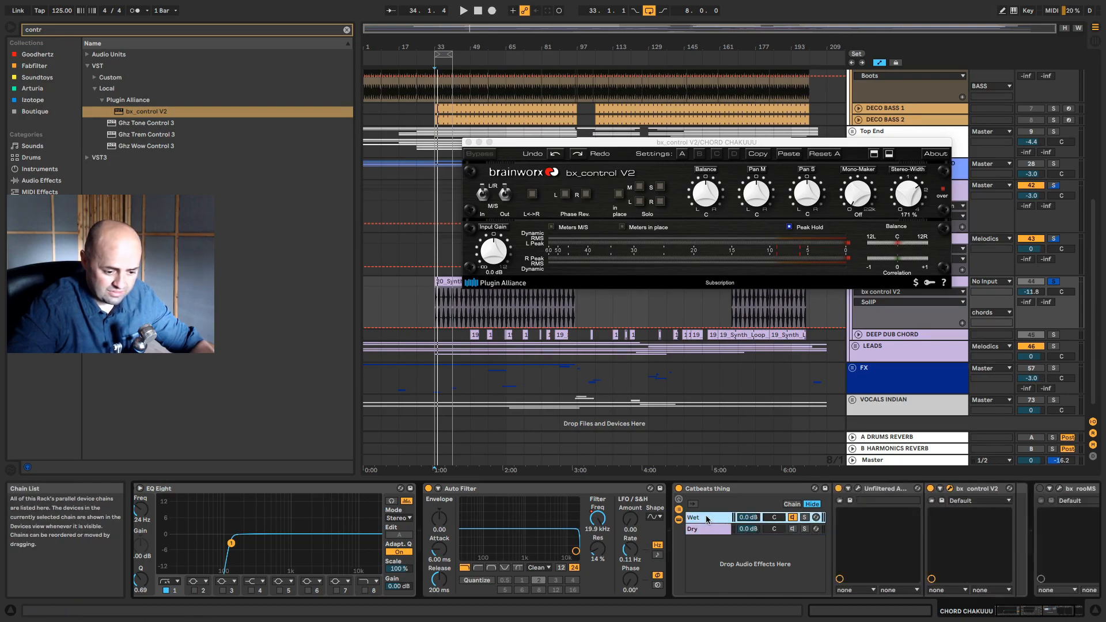
- Open the Wet chain's Instant Delay and, during playback, set Feedback to 40.3%, Cutoff to 1.61 kHz and Rez to 42.7%
{"action": "left_click", "coordinate": [883, 490]}
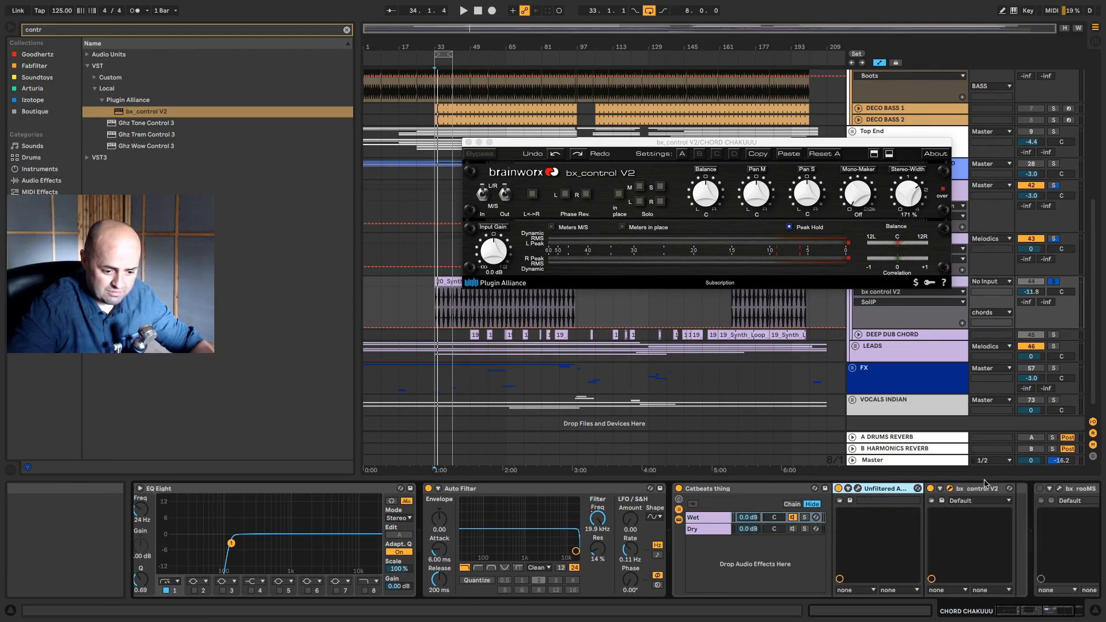
{"action": "left_click", "coordinate": [951, 490]}
{"action": "left_click", "coordinate": [858, 489]}
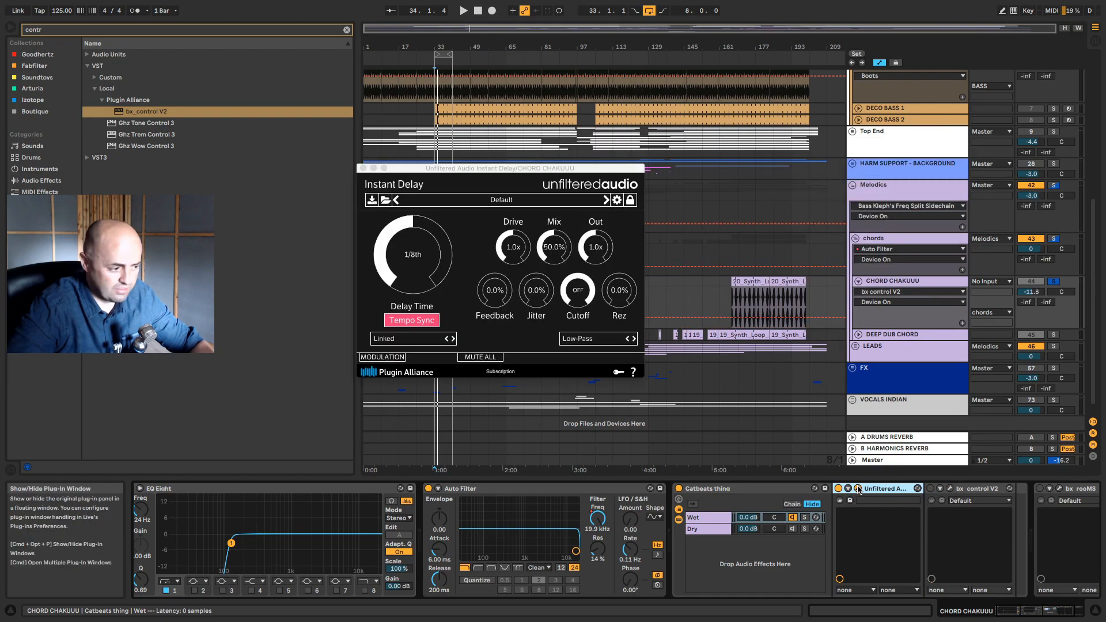
{"action": "key", "text": "space"}
{"action": "left_click_drag", "start_coordinate": [494, 306], "coordinate": [498, 290]}
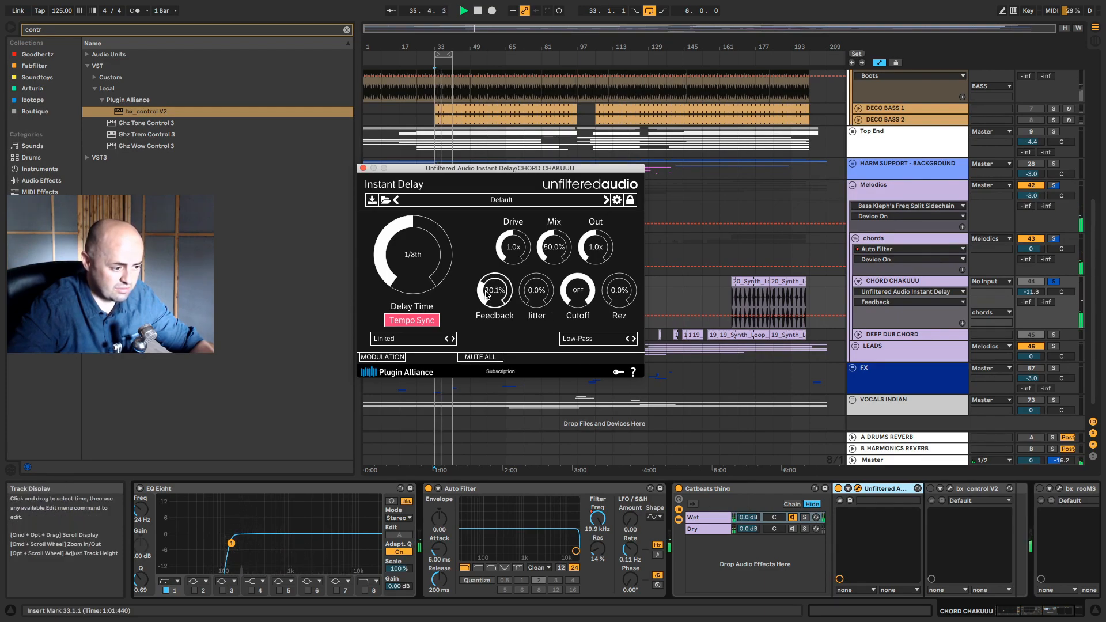
{"action": "left_click_drag", "start_coordinate": [492, 288], "coordinate": [492, 284]}
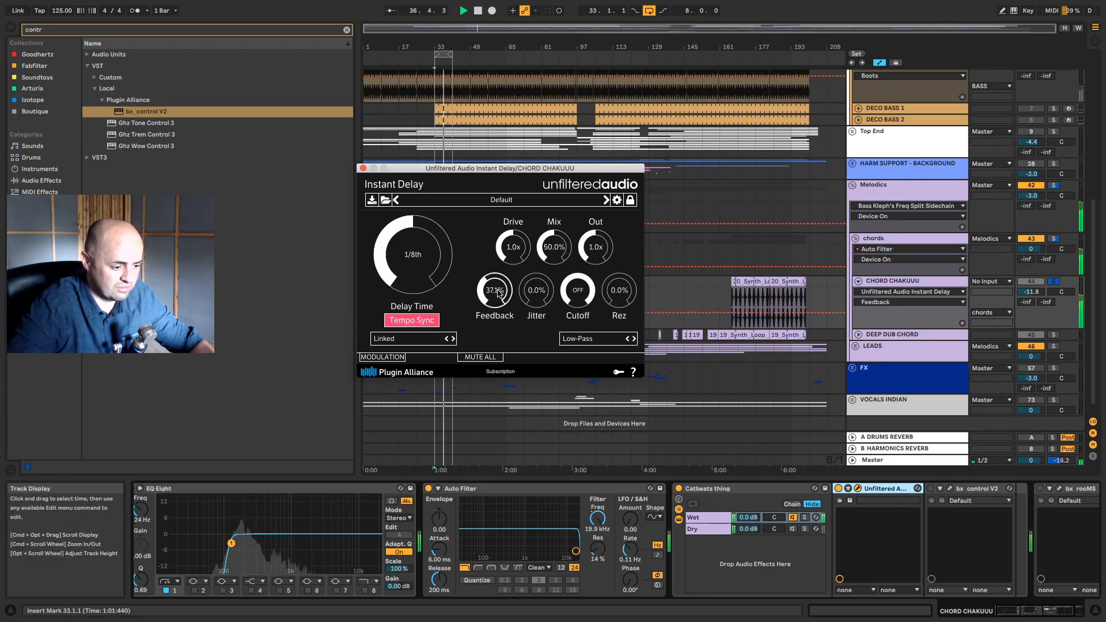
{"action": "left_click_drag", "start_coordinate": [578, 291], "coordinate": [582, 345]}
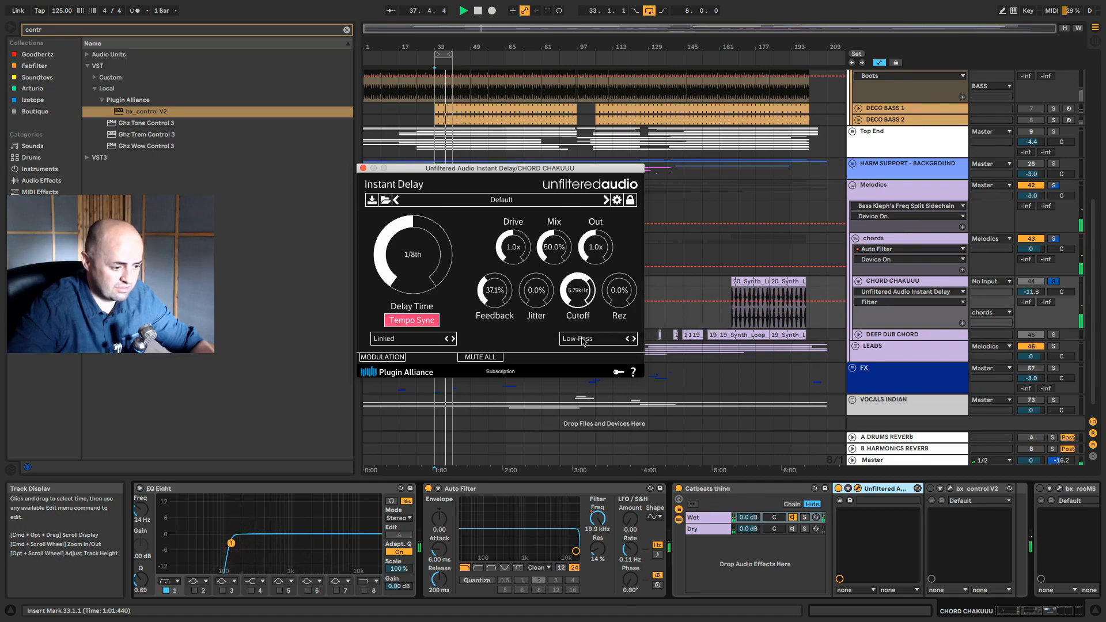
{"action": "left_click_drag", "start_coordinate": [619, 294], "coordinate": [620, 250]}
{"action": "left_click_drag", "start_coordinate": [572, 284], "coordinate": [616, 289]}
{"action": "left_click_drag", "start_coordinate": [496, 293], "coordinate": [499, 290]}
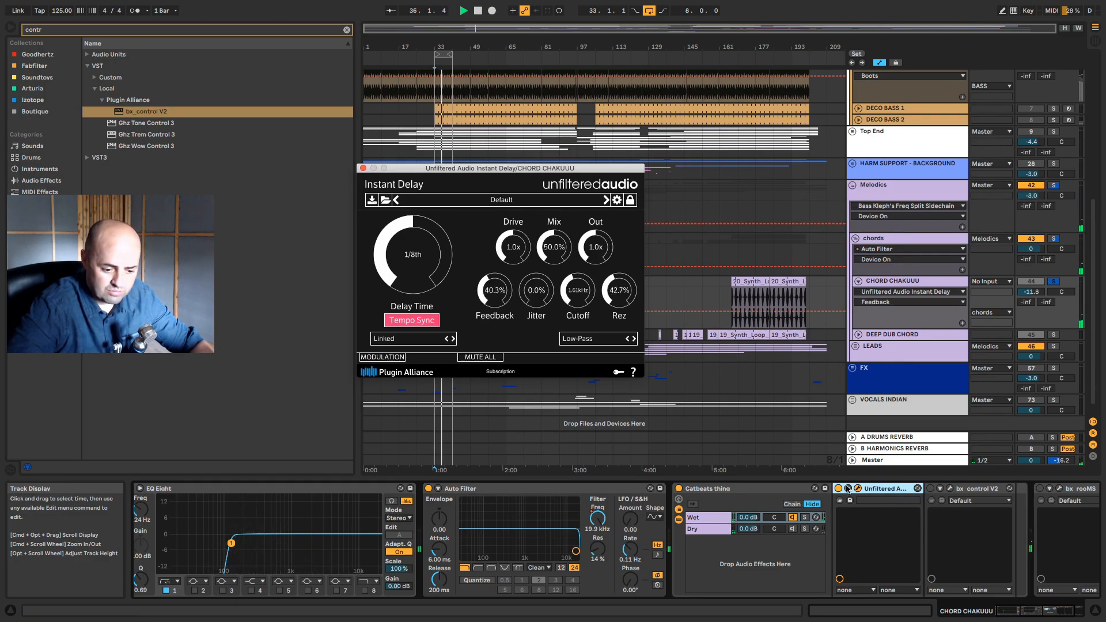
- Show bx_control V2 alongside Instant Delay, try its M/S input mode, and set Stereo-Width to 152% and the delay's Mix to 100%
{"action": "left_click", "coordinate": [968, 495]}
{"action": "left_click", "coordinate": [950, 488]}
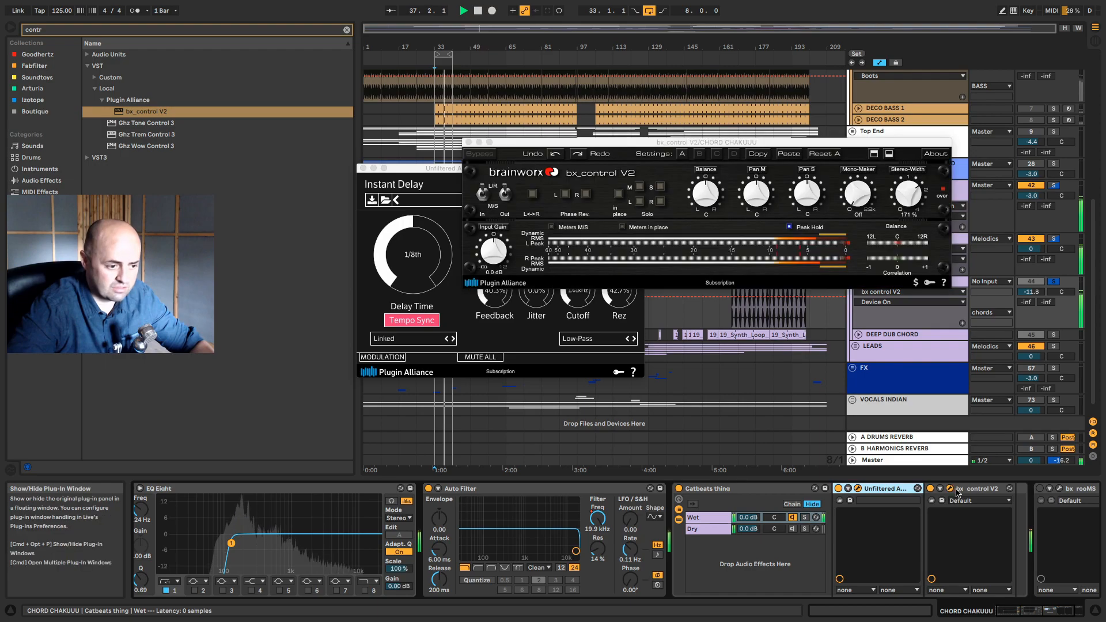
{"action": "left_click_drag", "start_coordinate": [846, 144], "coordinate": [421, 315]}
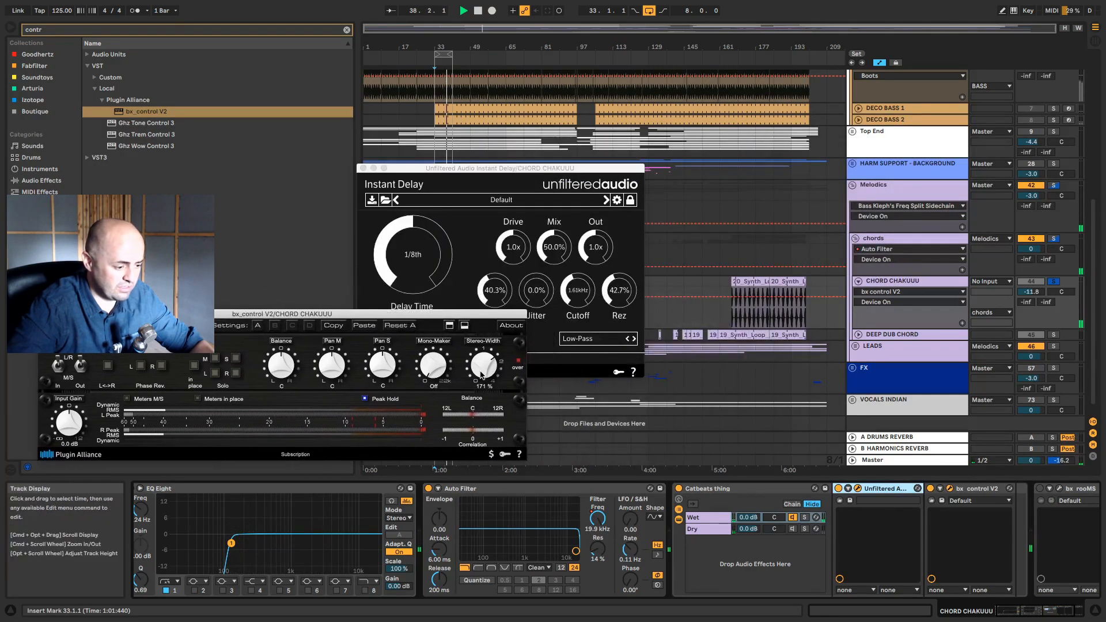
{"action": "left_click", "coordinate": [465, 326]}
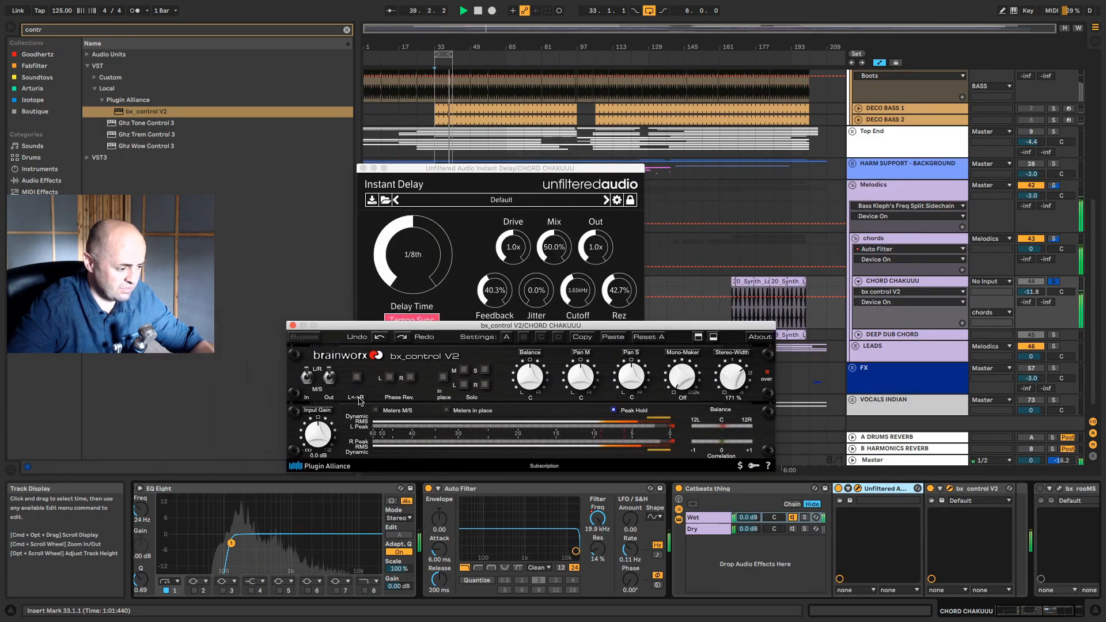
{"action": "left_click", "coordinate": [309, 390]}
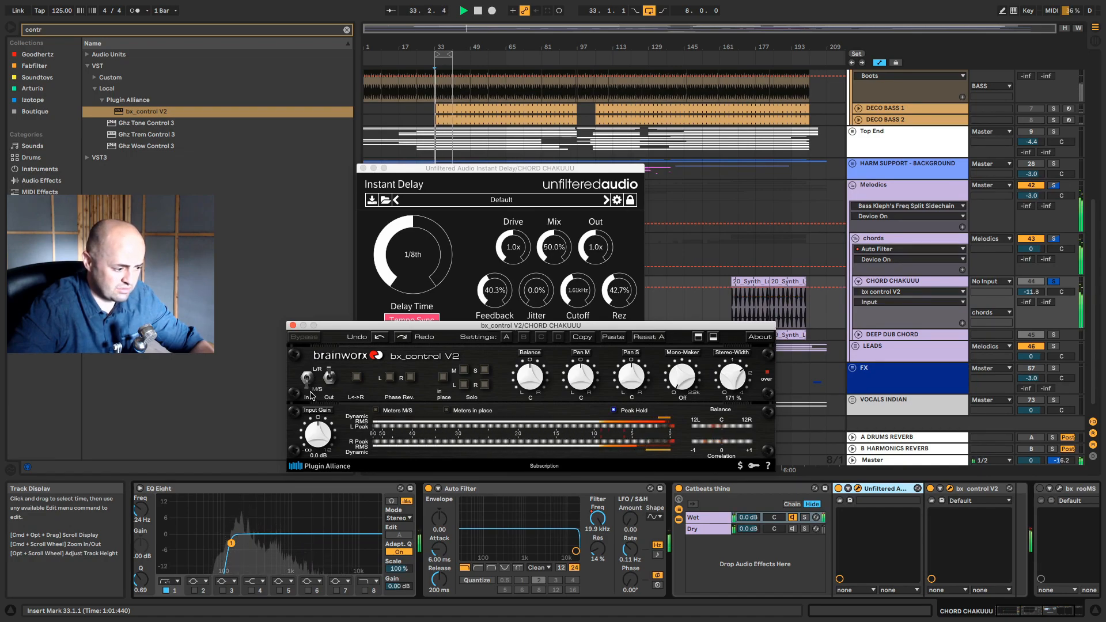
{"action": "left_click_drag", "start_coordinate": [734, 377], "coordinate": [736, 385]}
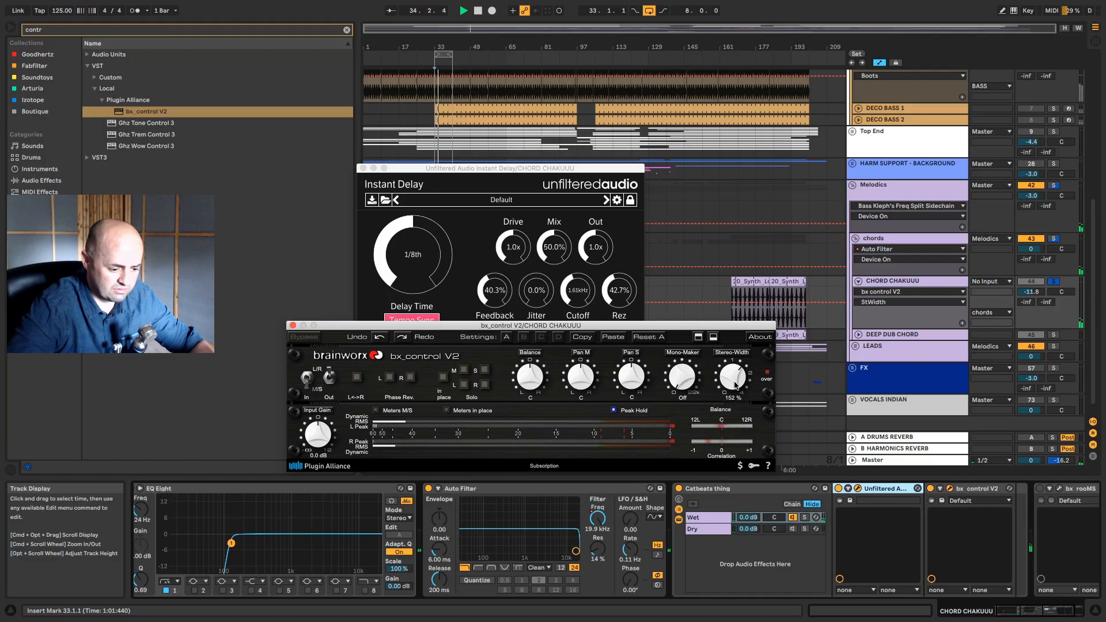
{"action": "left_click_drag", "start_coordinate": [554, 248], "coordinate": [697, 87]}
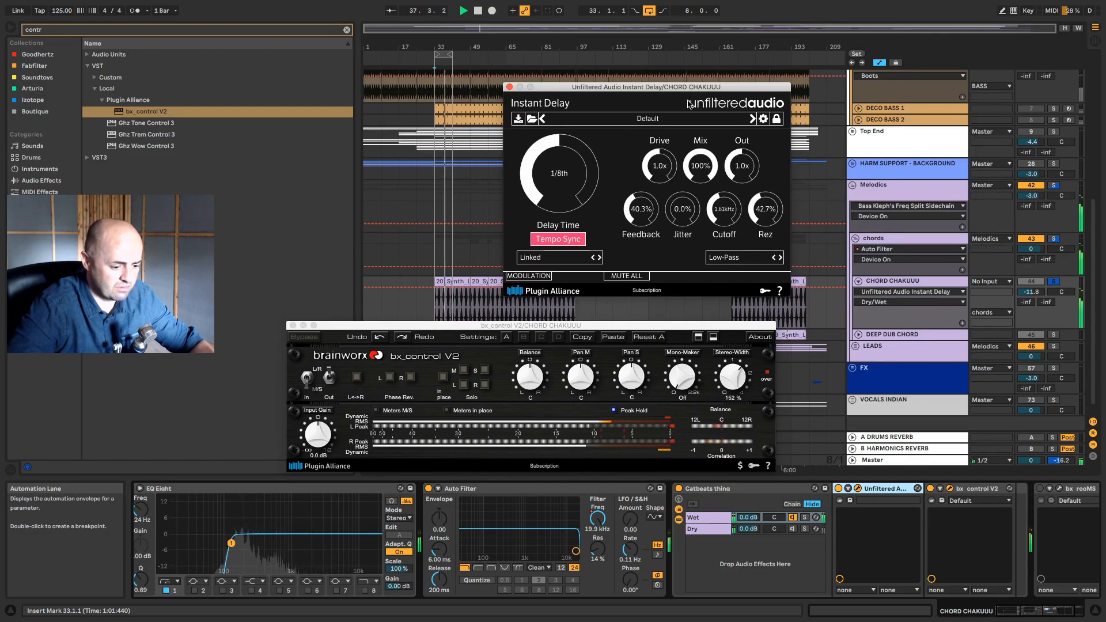
- Reveal Instant Delay's modulation section, try routing the first Sine LFO to Rez, and remove that routing and the second LFO
{"action": "left_click", "coordinate": [528, 276]}
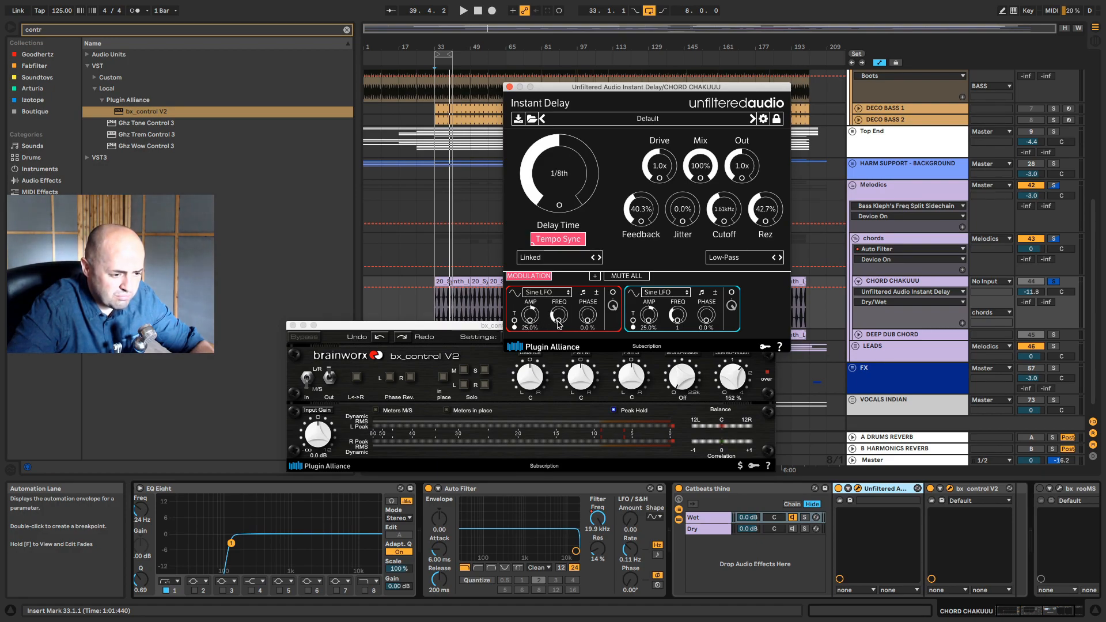
{"action": "left_click_drag", "start_coordinate": [701, 264], "coordinate": [766, 223]}
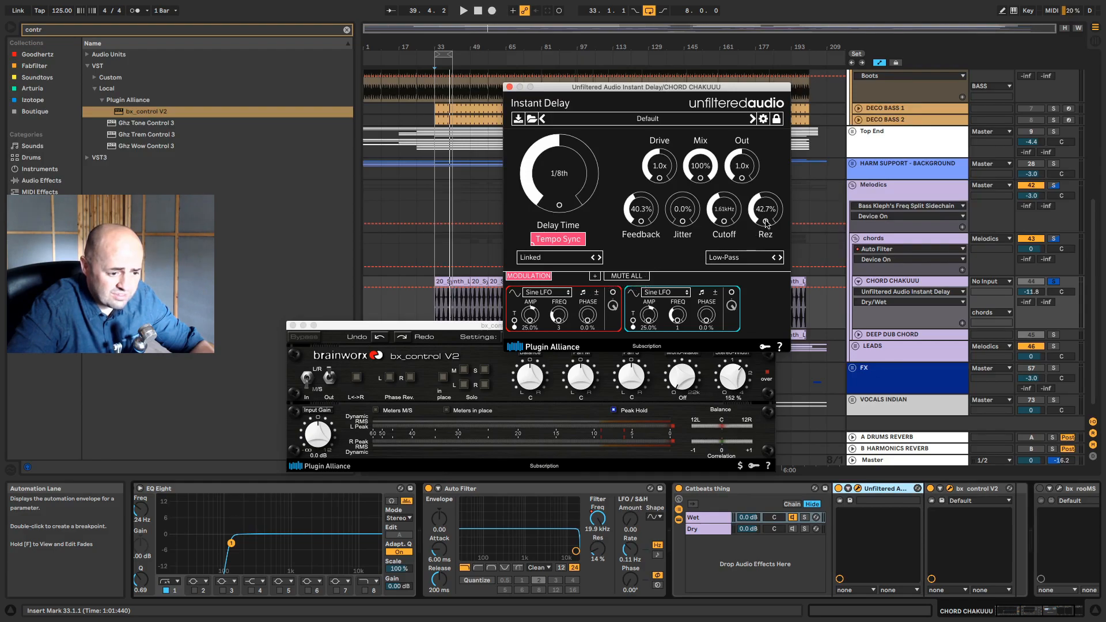
{"action": "left_click_drag", "start_coordinate": [566, 326], "coordinate": [768, 224]}
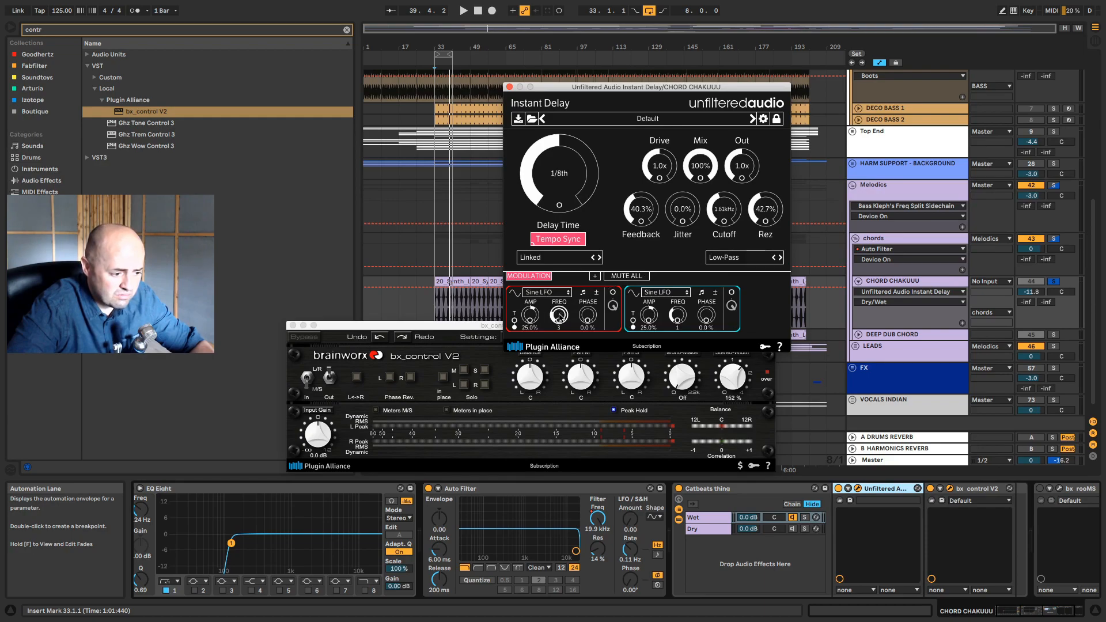
{"action": "left_click_drag", "start_coordinate": [613, 292], "coordinate": [769, 213]}
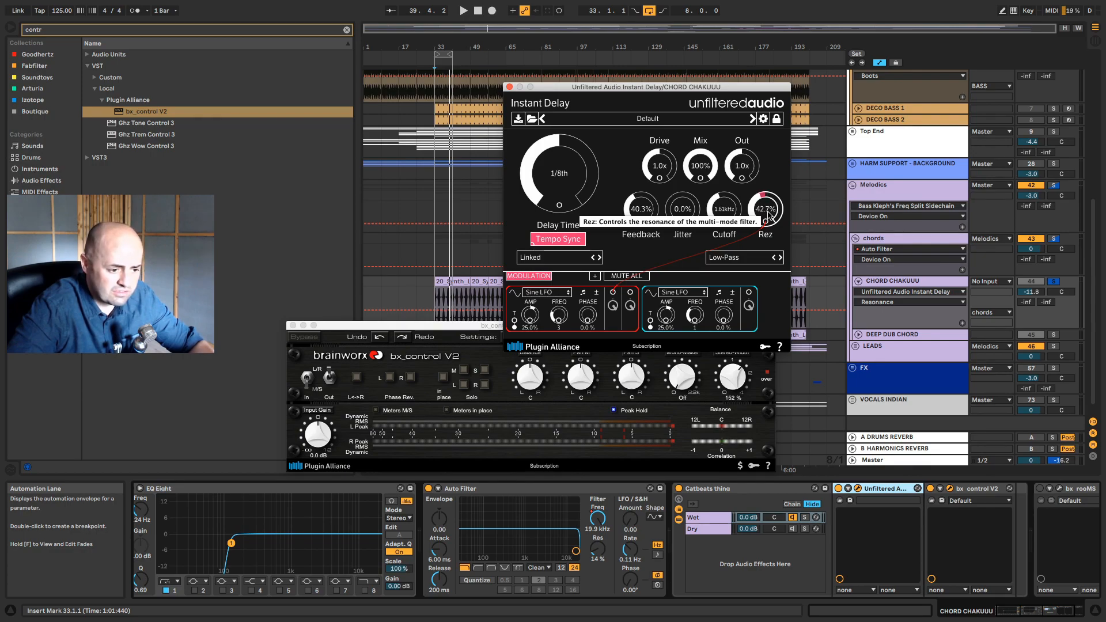
{"action": "right_click", "coordinate": [612, 296]}
{"action": "left_click", "coordinate": [601, 312]}
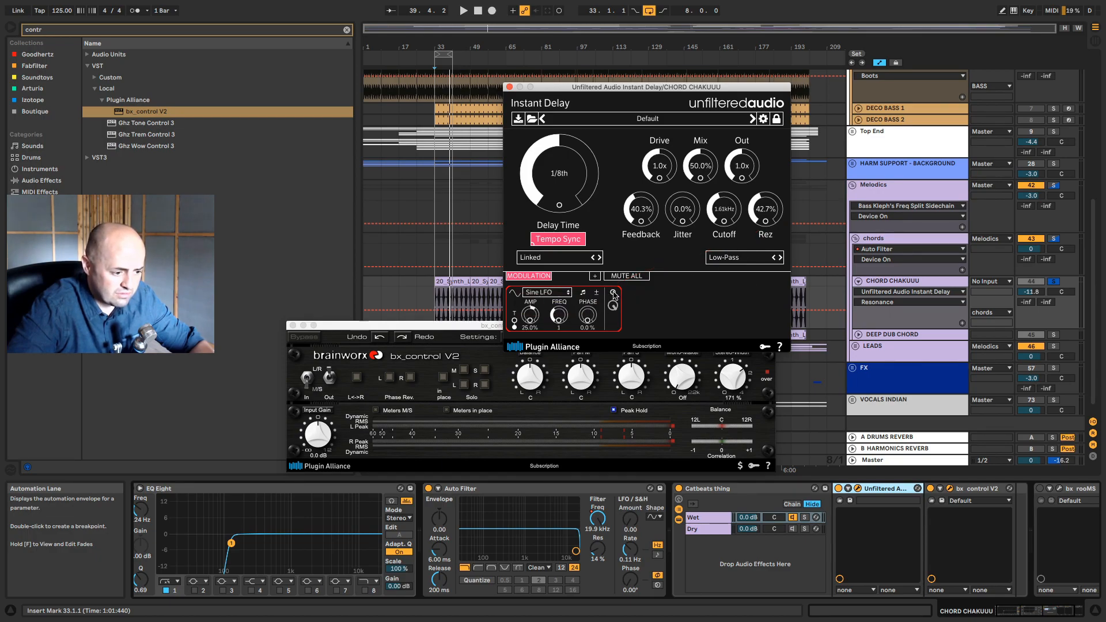
- Route the Sine LFO to Instant Delay's Cutoff at frequency 7 and set Feedback to 49.4% during playback
{"action": "left_click_drag", "start_coordinate": [726, 223], "coordinate": [724, 218]}
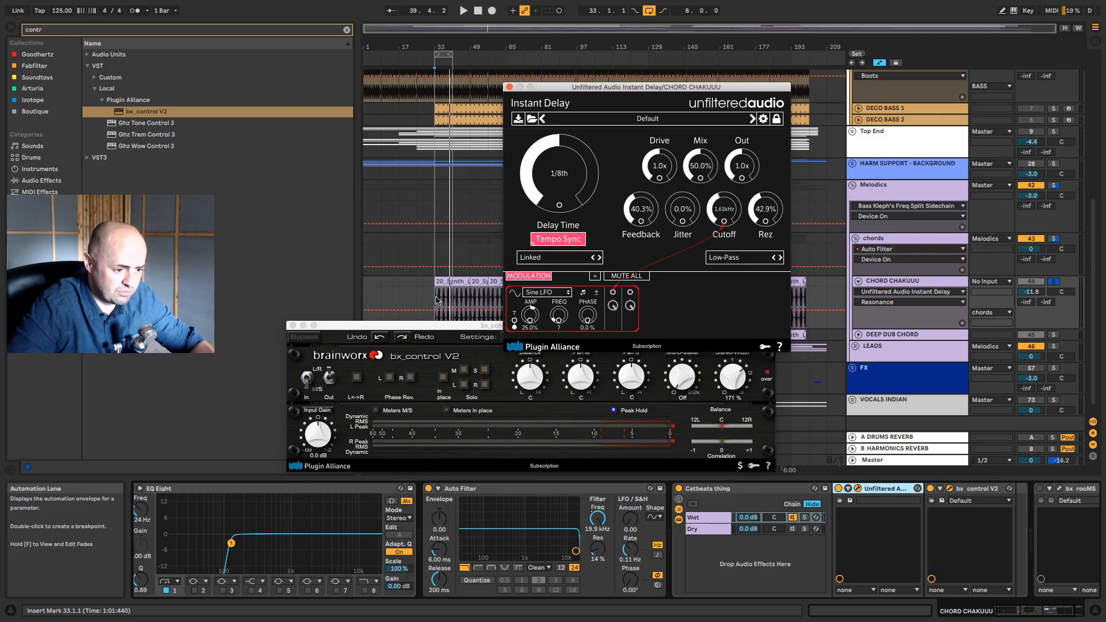
{"action": "key", "text": "space"}
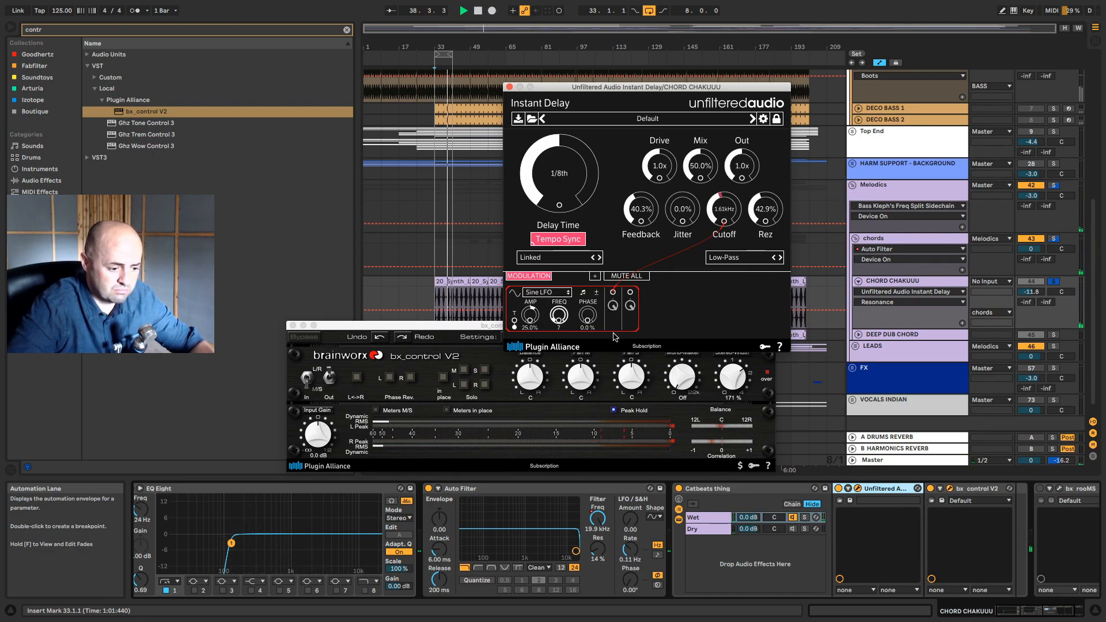
{"action": "left_click_drag", "start_coordinate": [642, 209], "coordinate": [642, 198]}
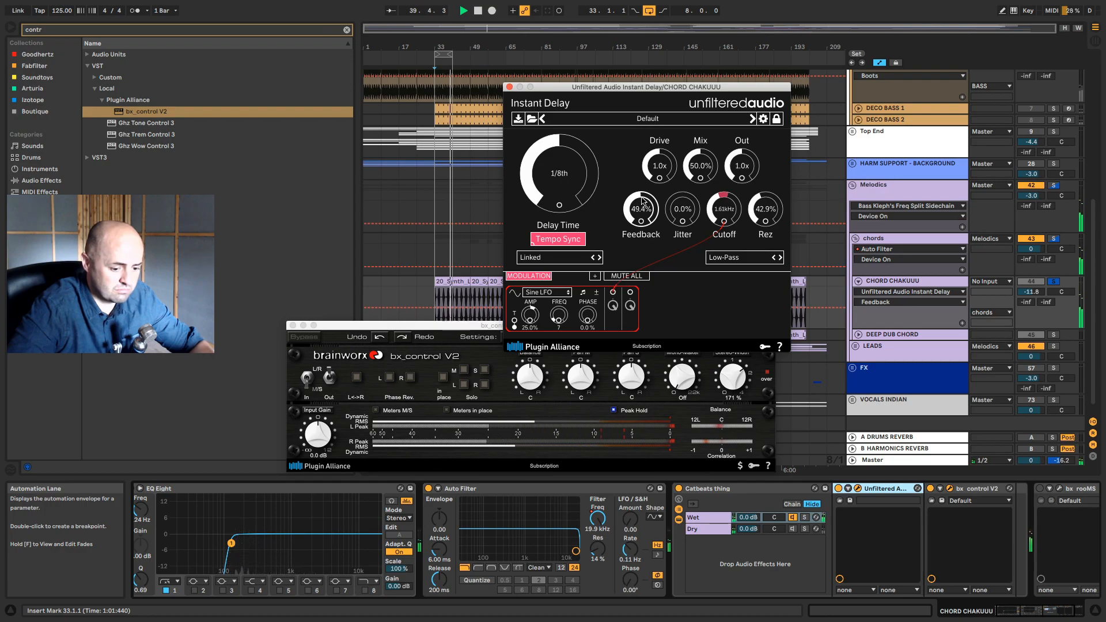
- Enable bx_rooMS after the rack and switch off the Wet chain, stopping playback
{"action": "left_click", "coordinate": [1044, 495]}
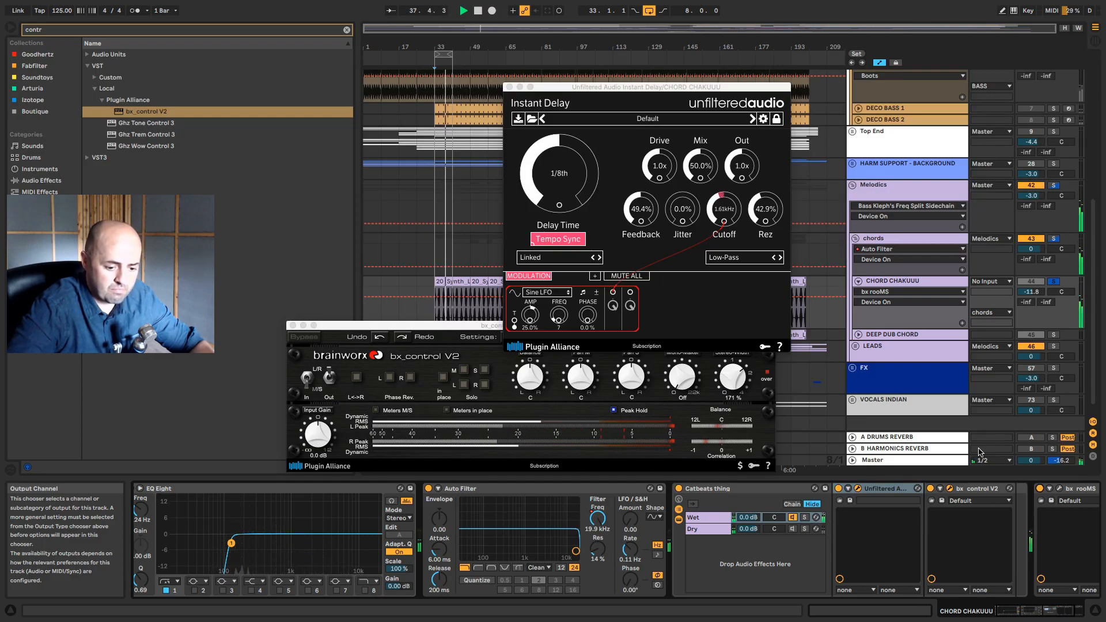
{"action": "left_click", "coordinate": [794, 518]}
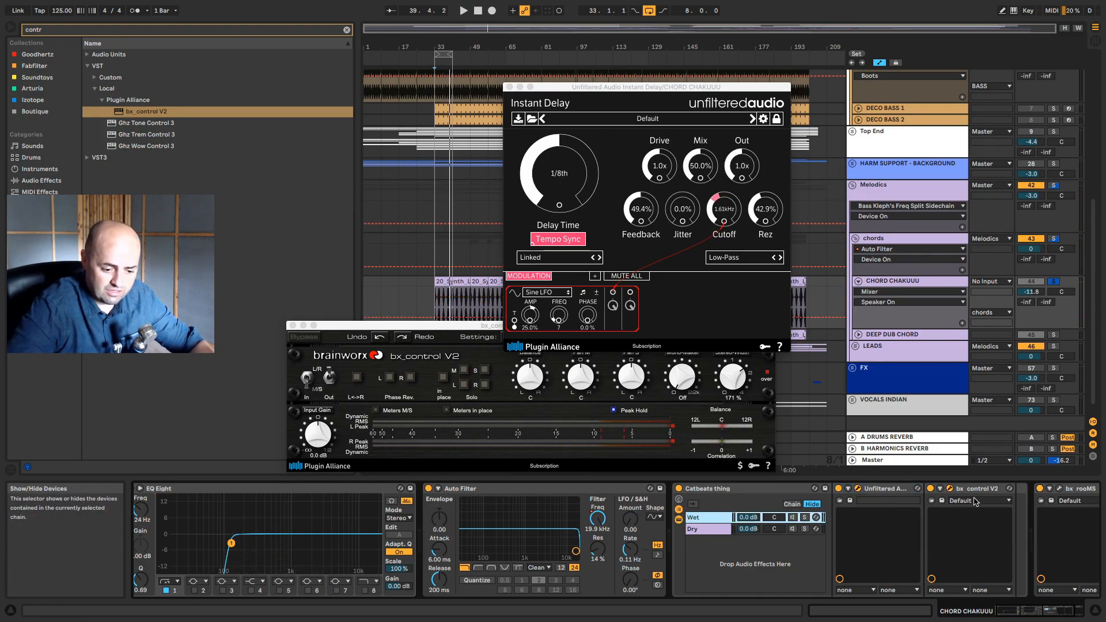
- Switch to Opera and search the Plugin Alliance products page for "auto pa" and "pan"
{"action": "left_click_drag", "start_coordinate": [1050, 611], "coordinate": [1062, 614]}
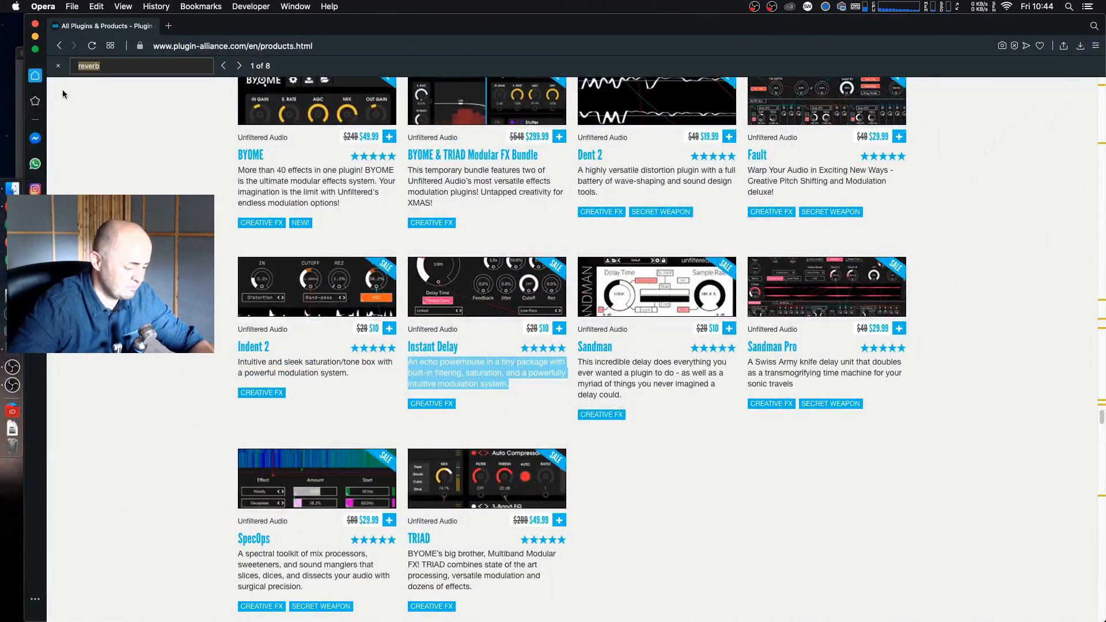
{"action": "type", "text": "auto pa"}
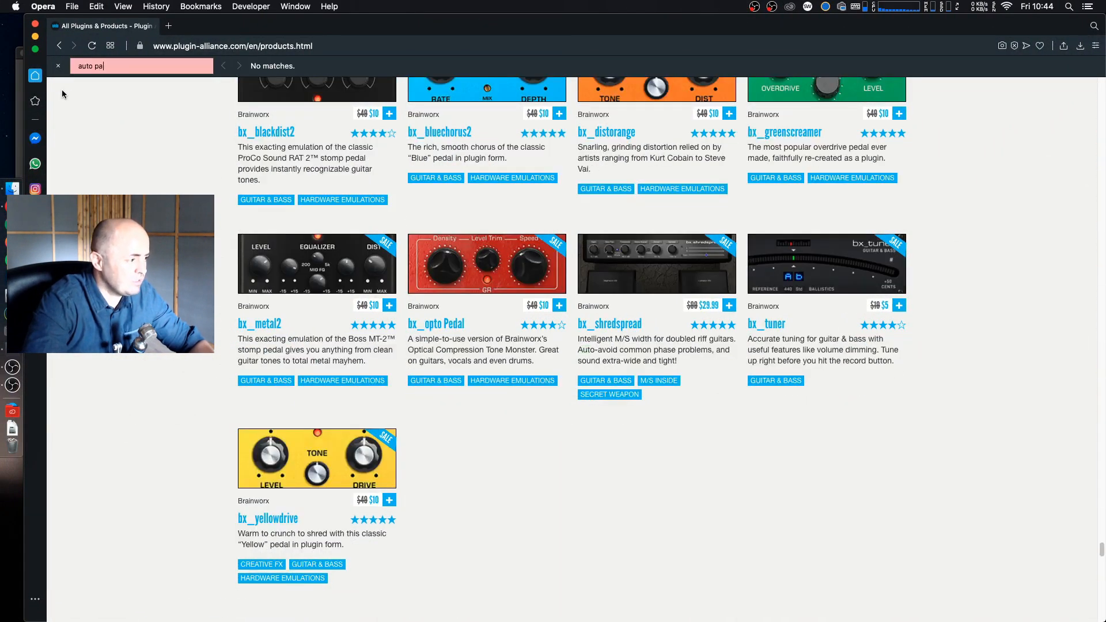
{"action": "key", "text": "BackSpace"}
{"action": "key", "text": "BackSpace"}
{"action": "key", "text": "BackSpace"}
{"action": "key", "text": "BackSpace"}
{"action": "key", "text": "BackSpace"}
{"action": "type", "text": "pa"}
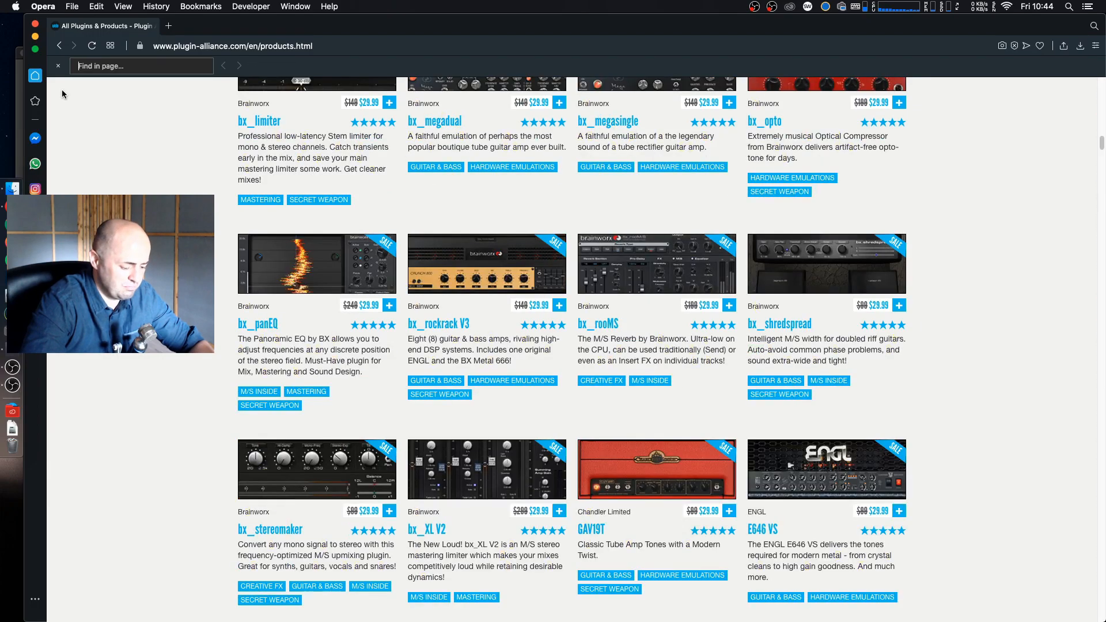
{"action": "type", "text": "n"}
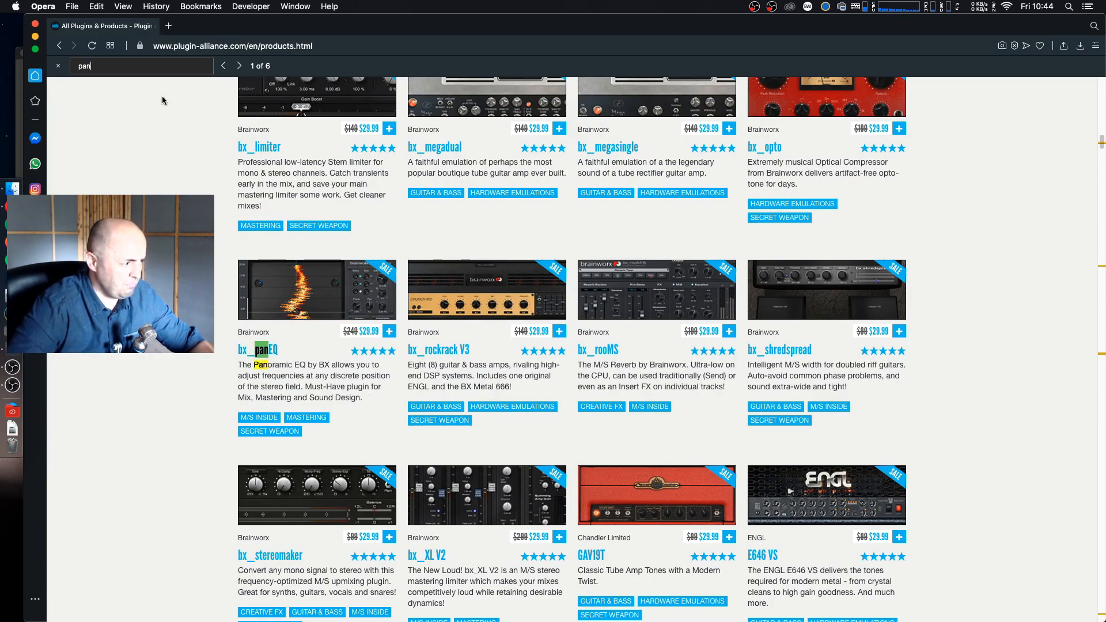
- Go through all the "pan" matches on the products page, looking for a panning plug-in
{"action": "left_click", "coordinate": [240, 66]}
{"action": "left_click", "coordinate": [240, 65]}
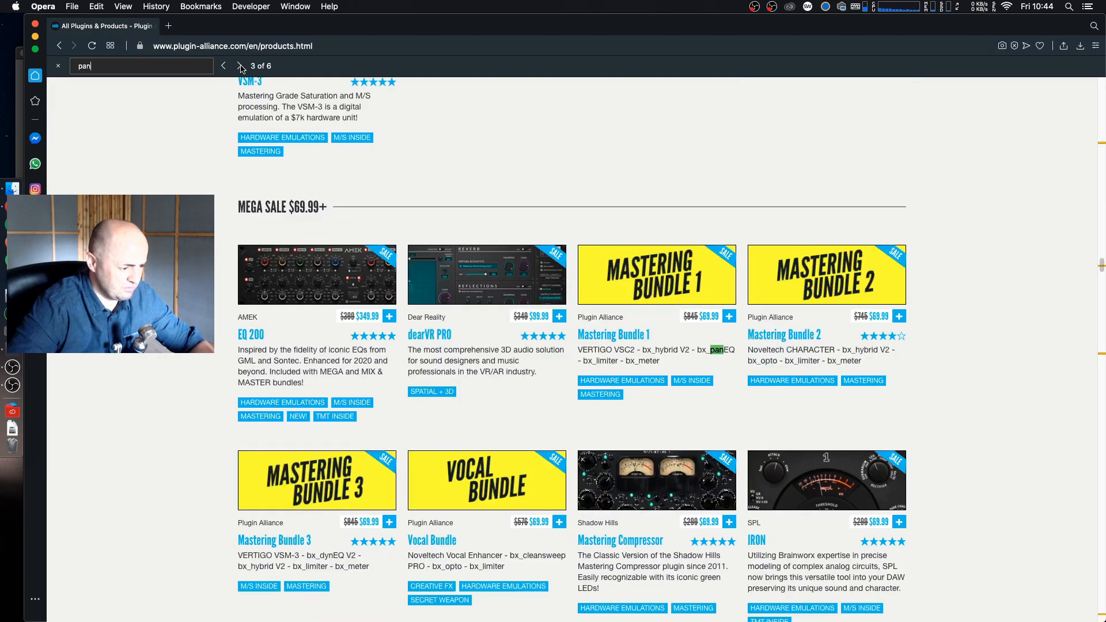
{"action": "left_click", "coordinate": [240, 66]}
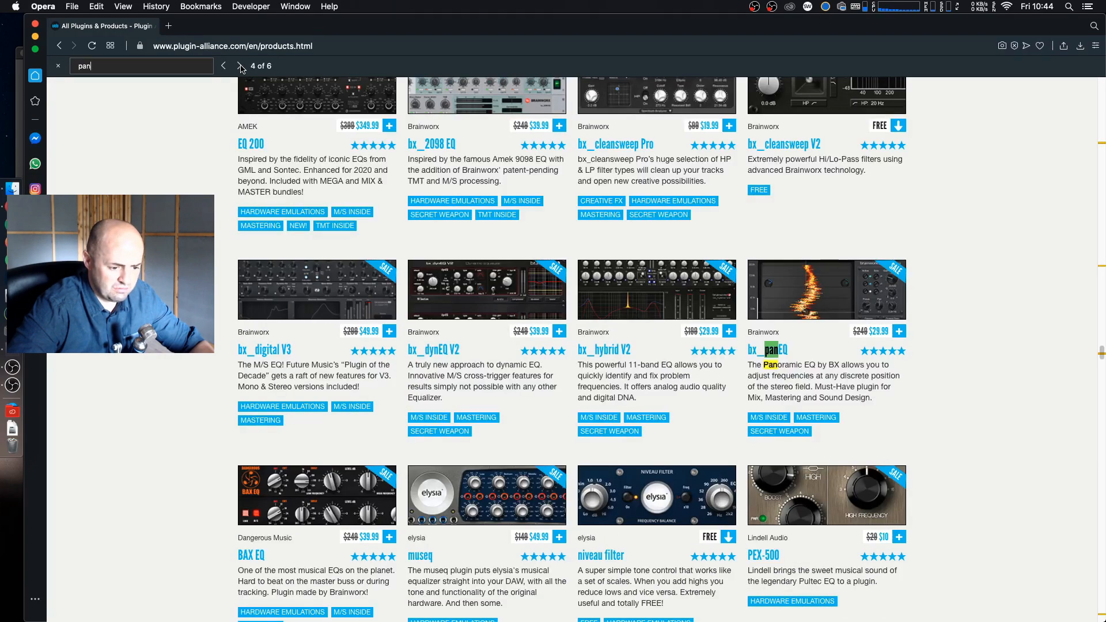
{"action": "left_click", "coordinate": [240, 66]}
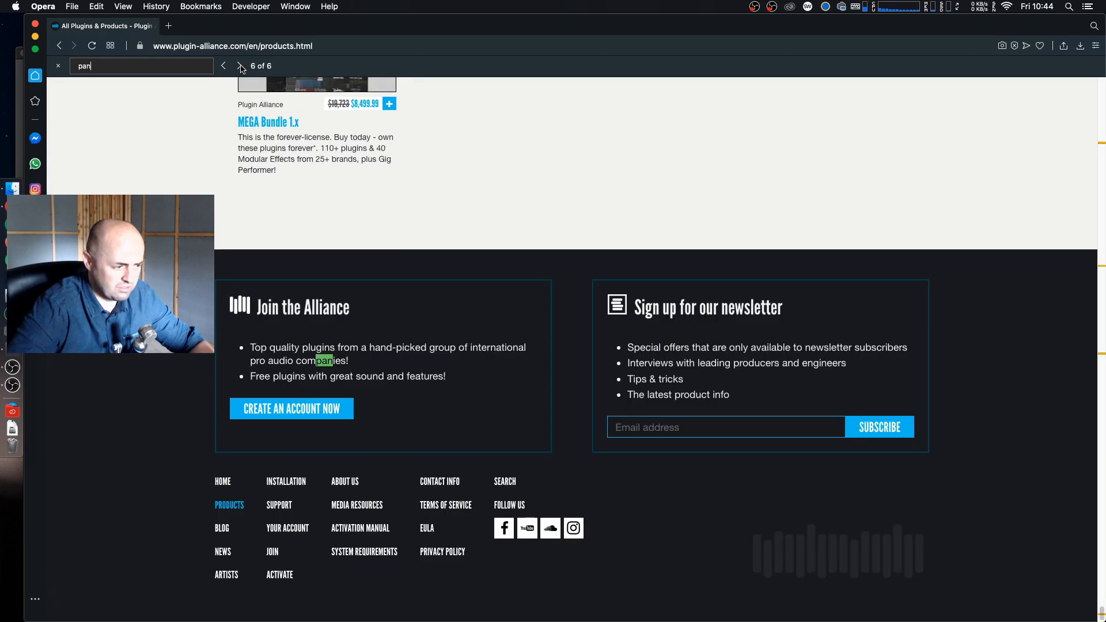
{"action": "left_click", "coordinate": [240, 66]}
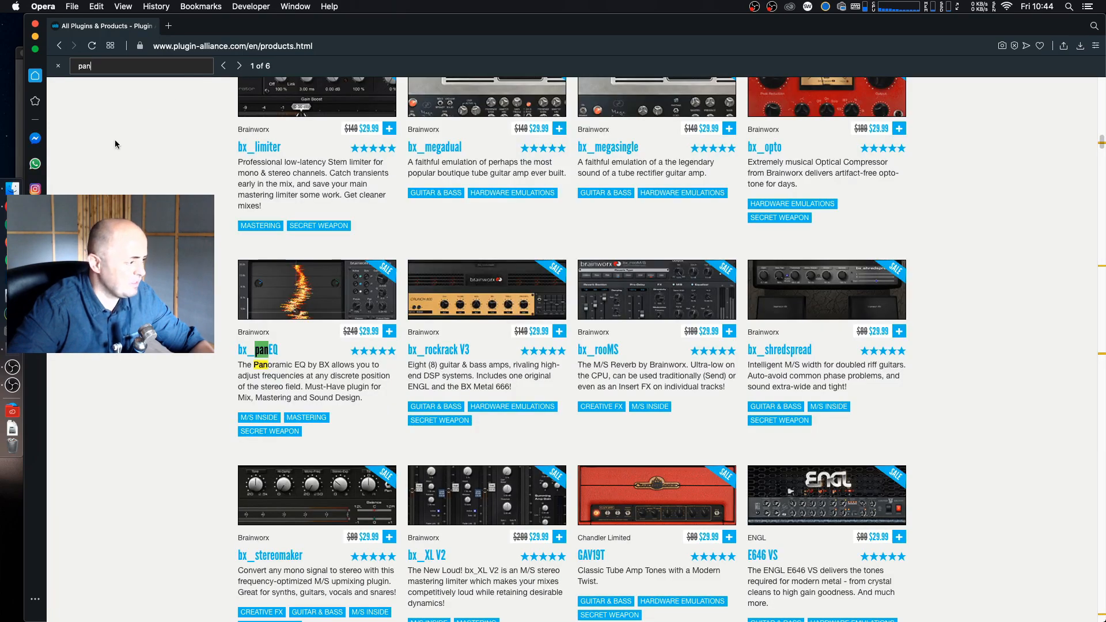
- Return to Ableton Live, search the browser for "auto pan" and insert Auto Pan after bx_control V2 in the Wet chain
{"action": "left_click", "coordinate": [14, 352]}
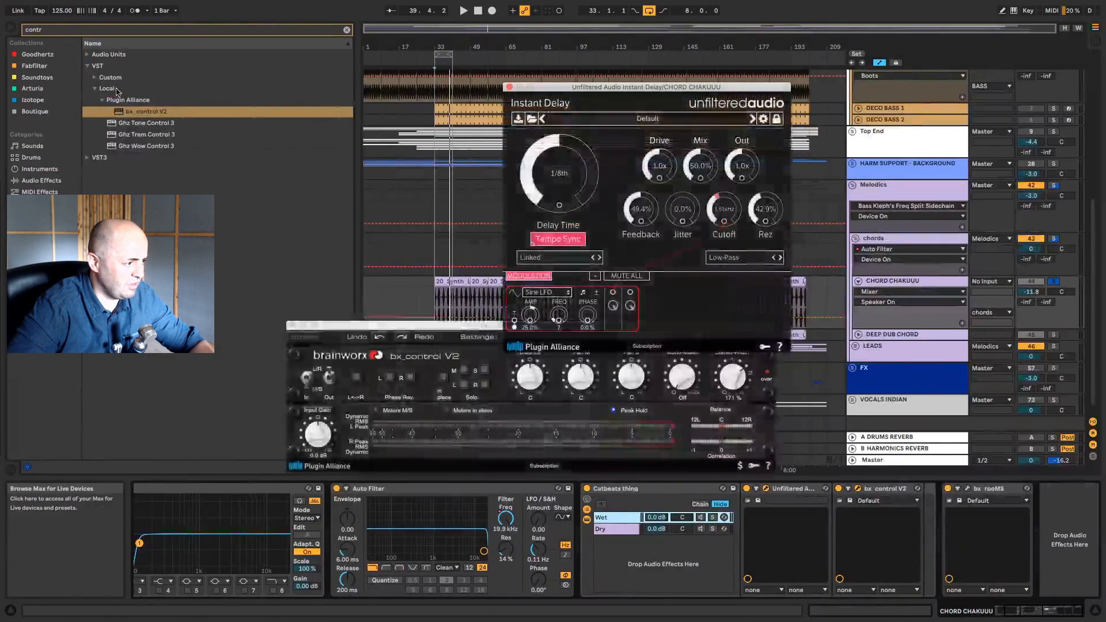
{"action": "left_click", "coordinate": [116, 30]}
{"action": "type", "text": "auto pan"}
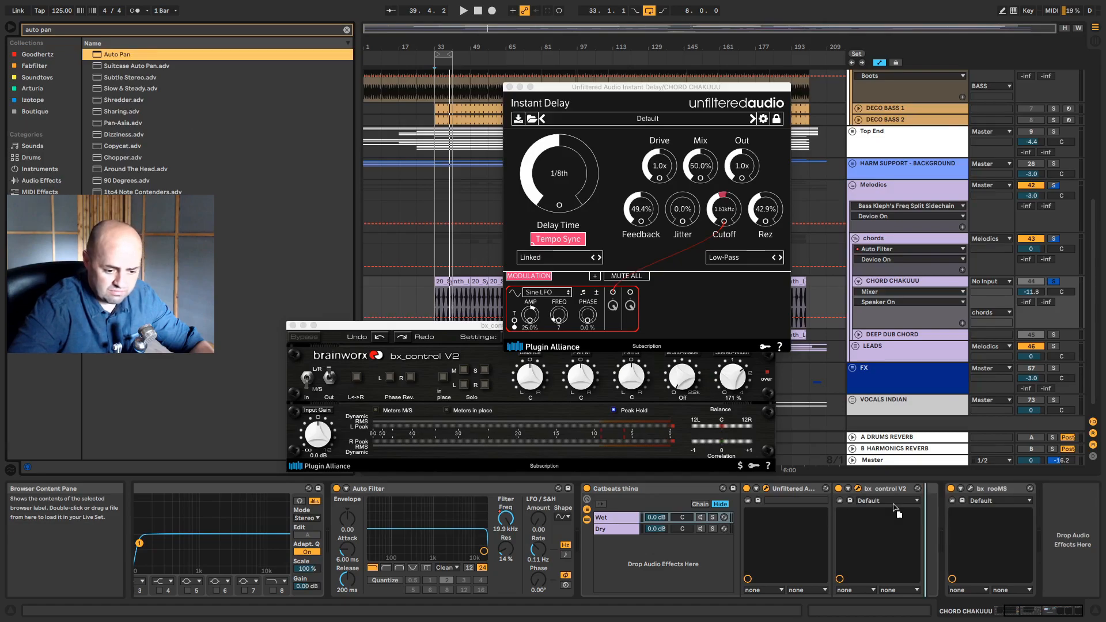
{"action": "key", "text": "Return"}
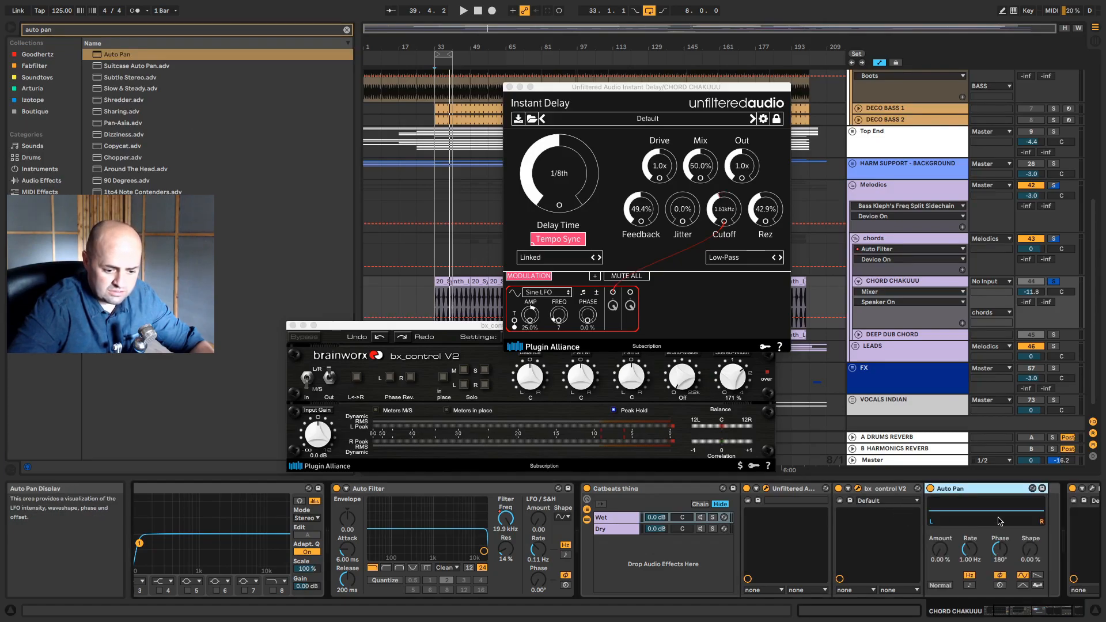
- Set Auto Pan's Amount to 45.2% with a synced Rate of 1/16, and play the loop with the Wet chain soloed
{"action": "left_click_drag", "start_coordinate": [939, 550], "coordinate": [940, 524]}
{"action": "key", "text": "space"}
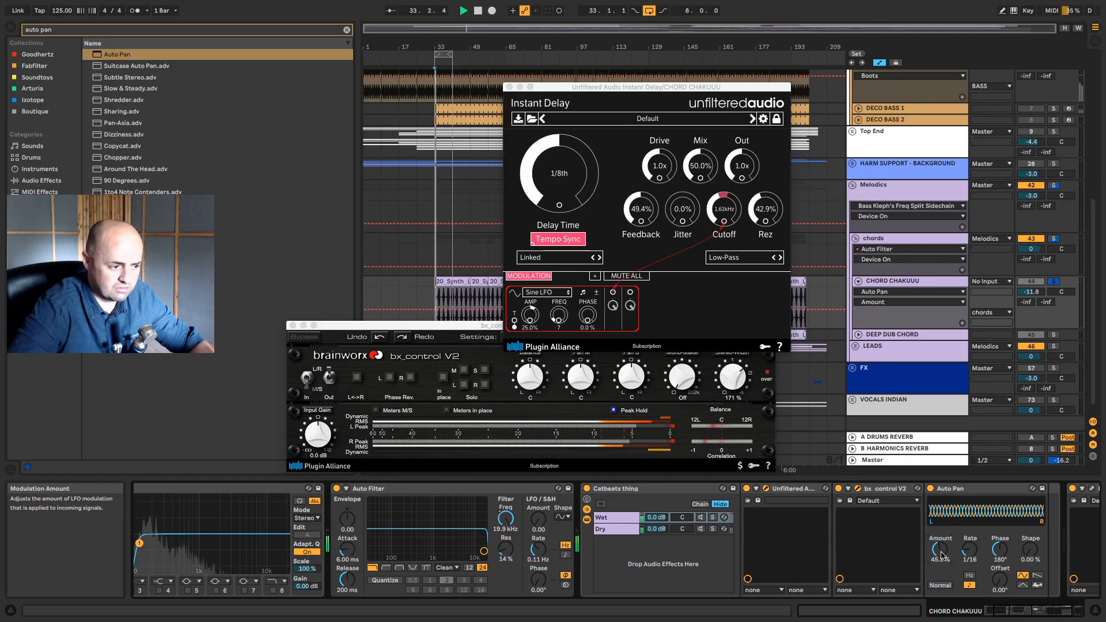
{"action": "left_click", "coordinate": [441, 261]}
{"action": "key", "text": "space"}
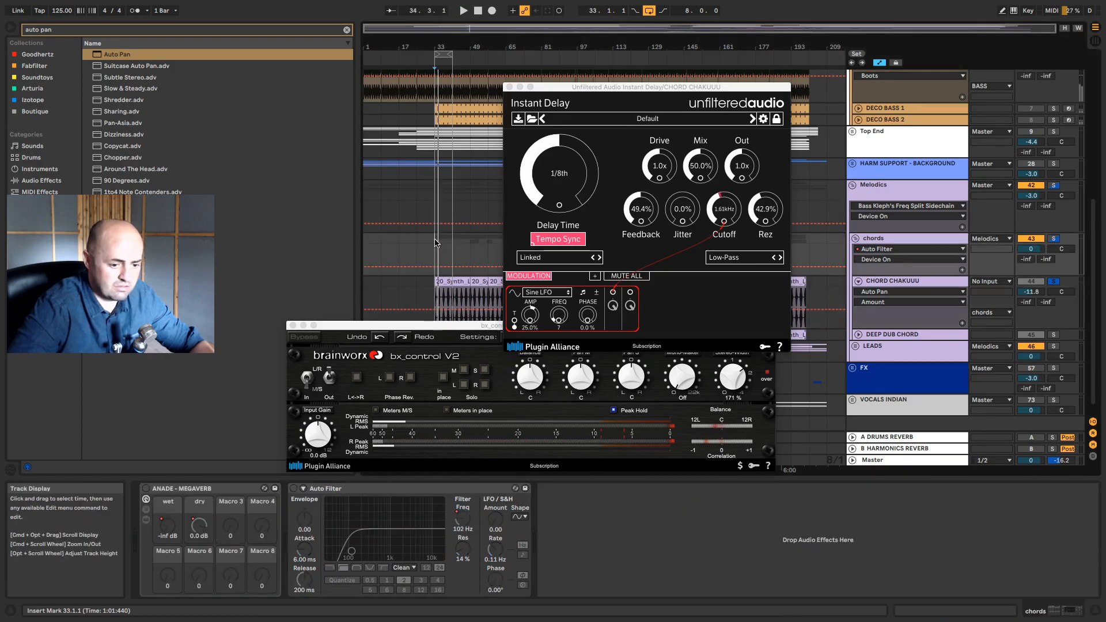
{"action": "left_click", "coordinate": [926, 282]}
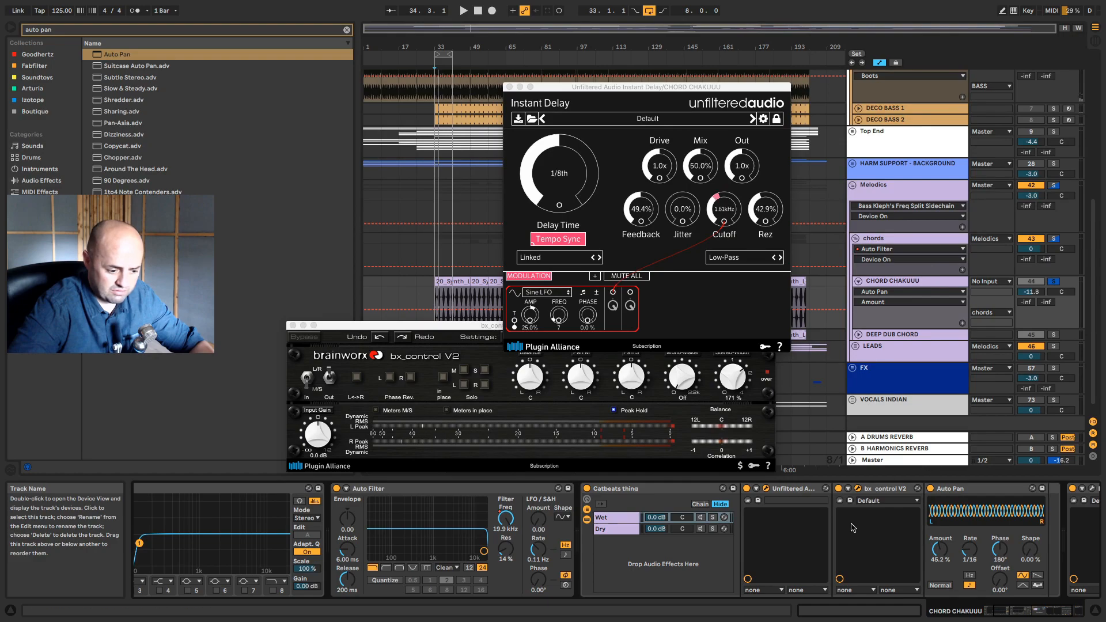
{"action": "left_click", "coordinate": [714, 520]}
{"action": "key", "text": "space"}
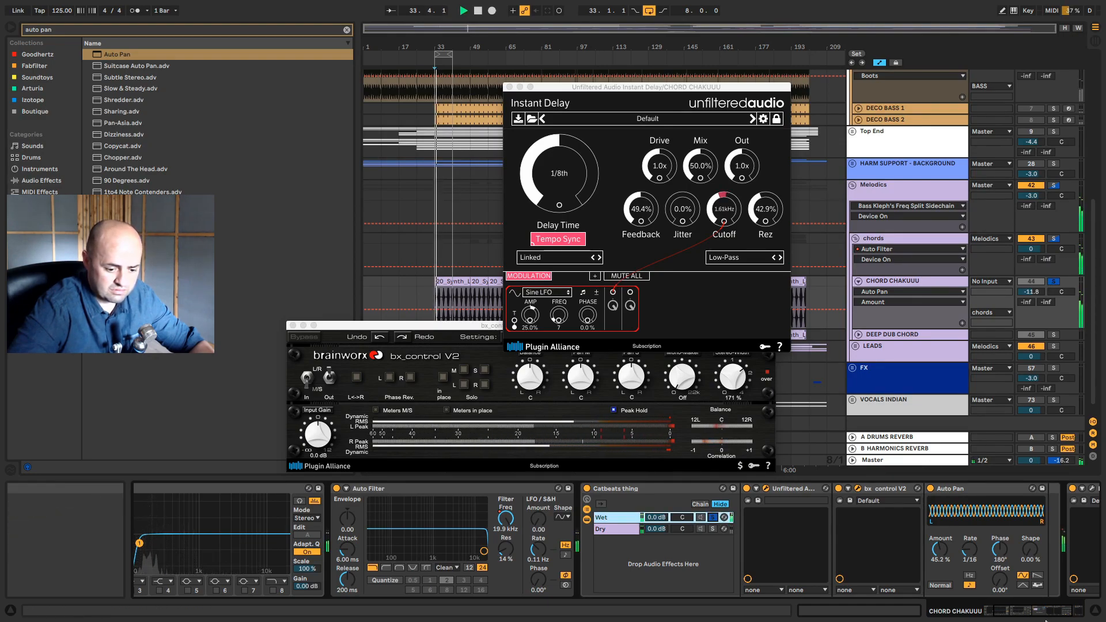
- Adjust Auto Pan during playback to a Rate of 3 and an Amount of 46.0%, and stop playback
{"action": "left_click_drag", "start_coordinate": [941, 550], "coordinate": [970, 537]}
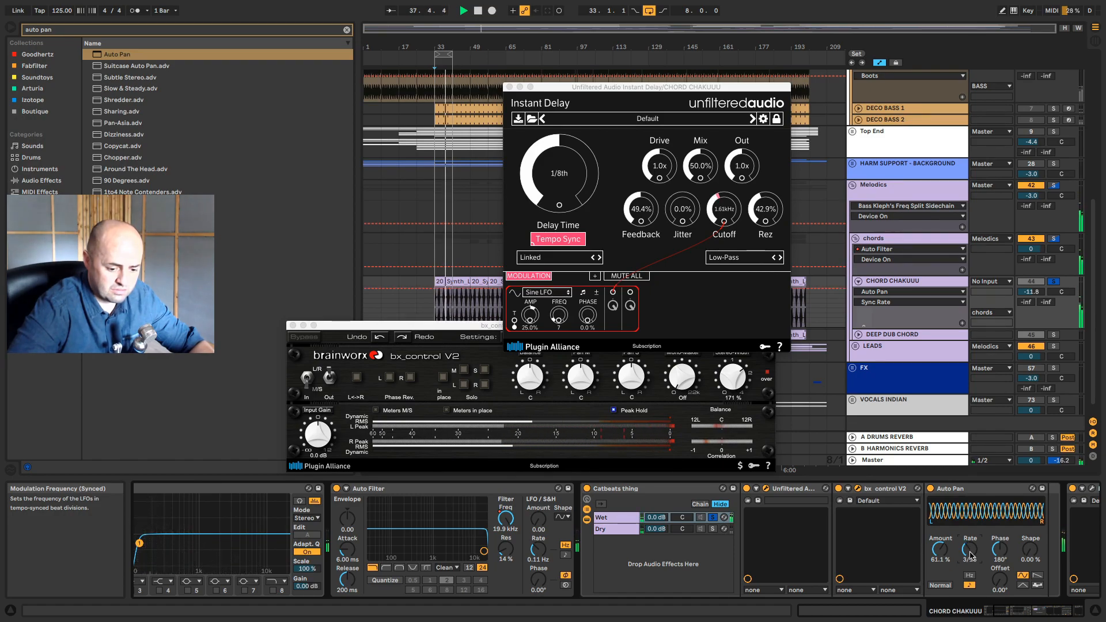
{"action": "left_click_drag", "start_coordinate": [970, 555], "coordinate": [971, 540]}
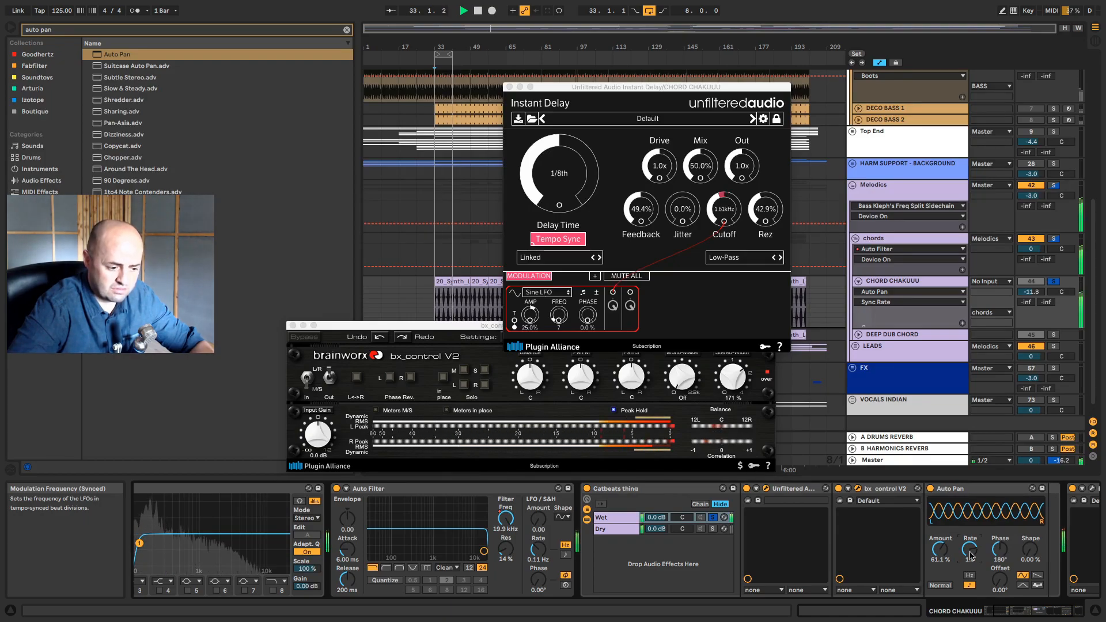
{"action": "left_click_drag", "start_coordinate": [971, 555], "coordinate": [970, 548]}
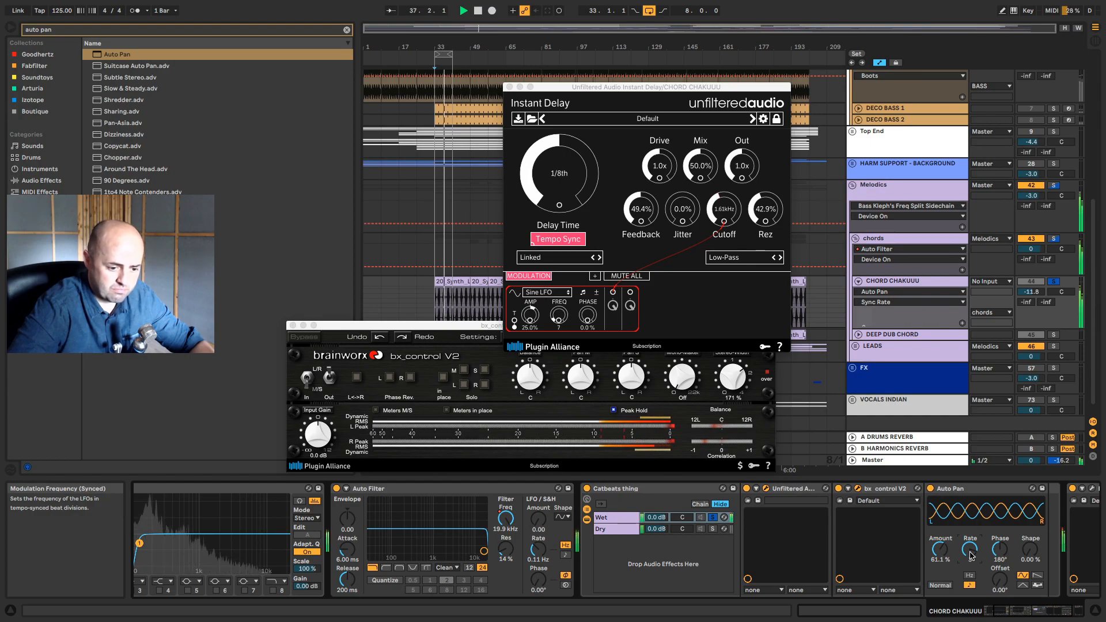
{"action": "left_click_drag", "start_coordinate": [940, 549], "coordinate": [941, 564]}
{"action": "key", "text": "space"}
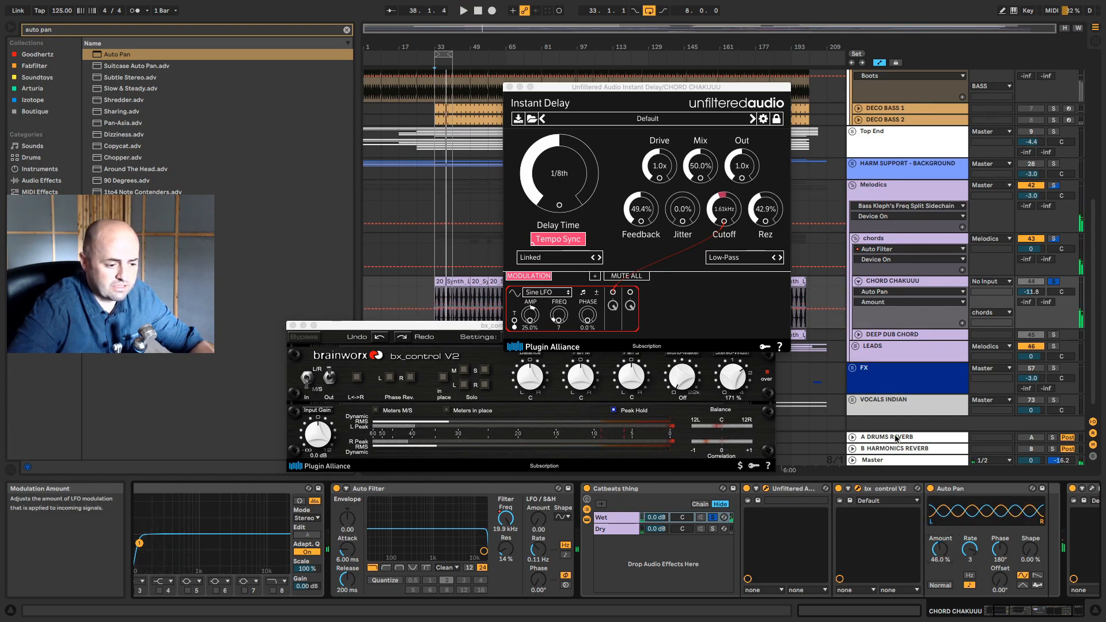
- Close the Instant Delay and bx_control V2 windows, and unsolo both the Wet chain and the CHORD CHAKUUU track
{"action": "left_click", "coordinate": [508, 86]}
{"action": "left_click", "coordinate": [293, 326]}
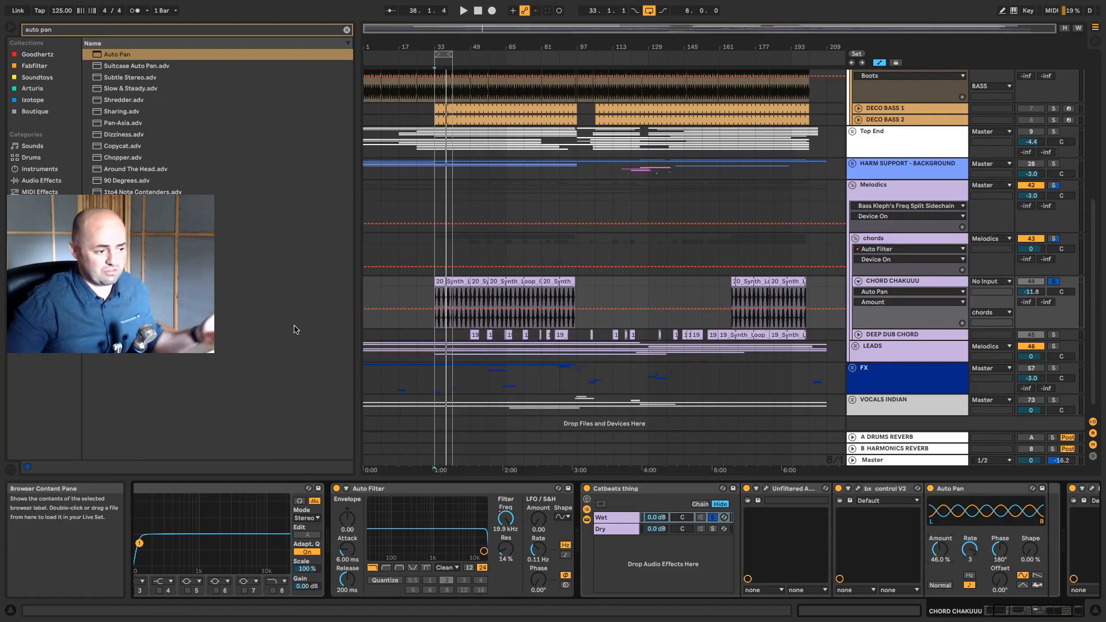
{"action": "left_click", "coordinate": [433, 294]}
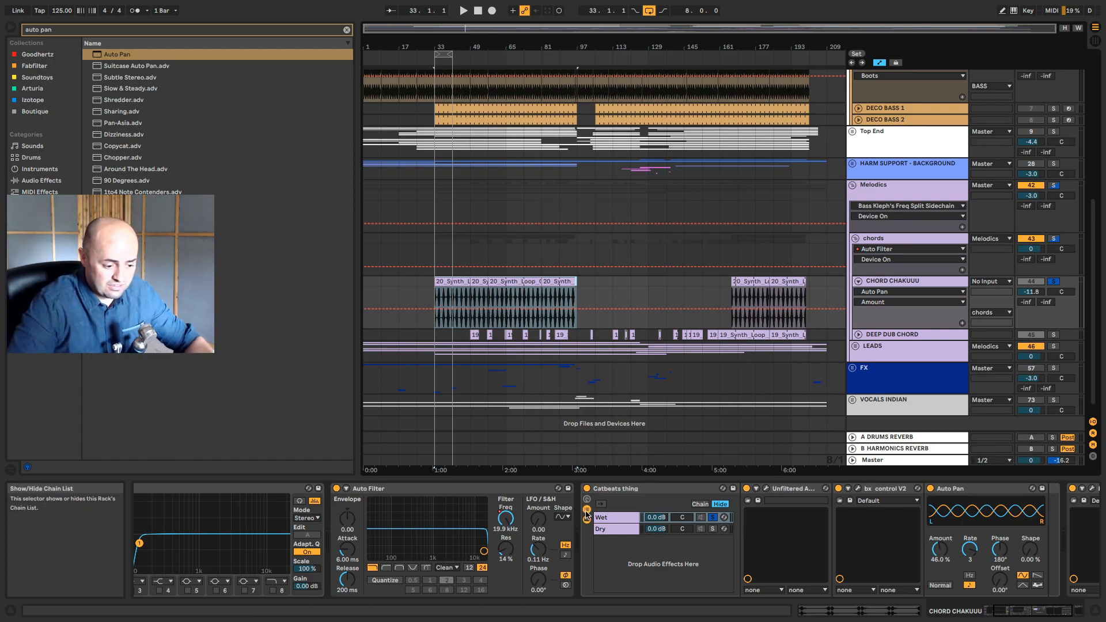
{"action": "left_click", "coordinate": [713, 518]}
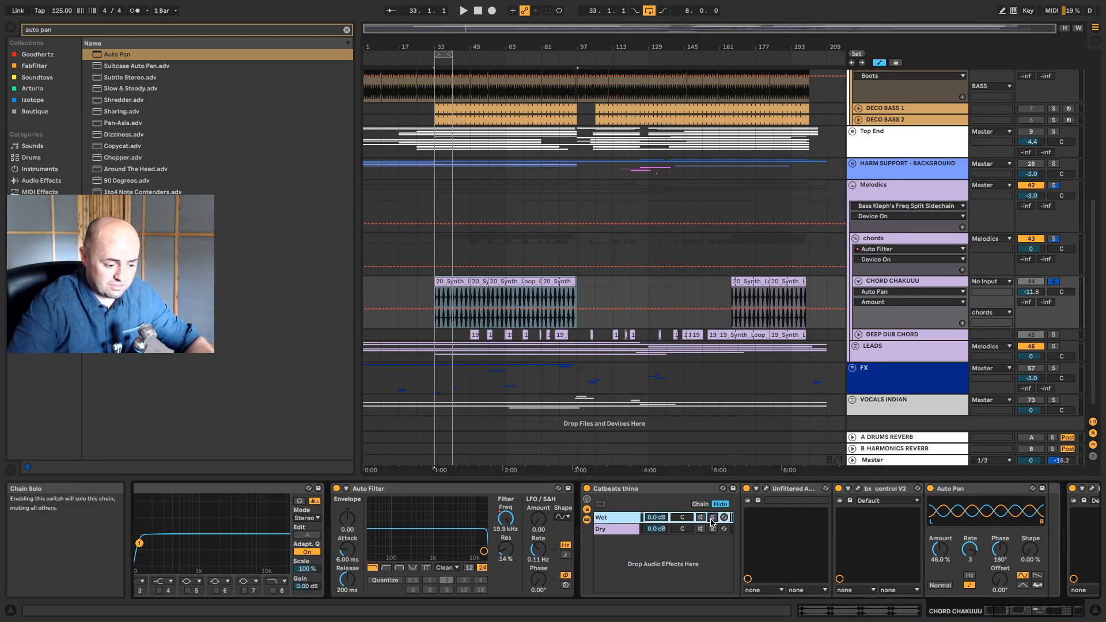
{"action": "left_click", "coordinate": [1054, 282]}
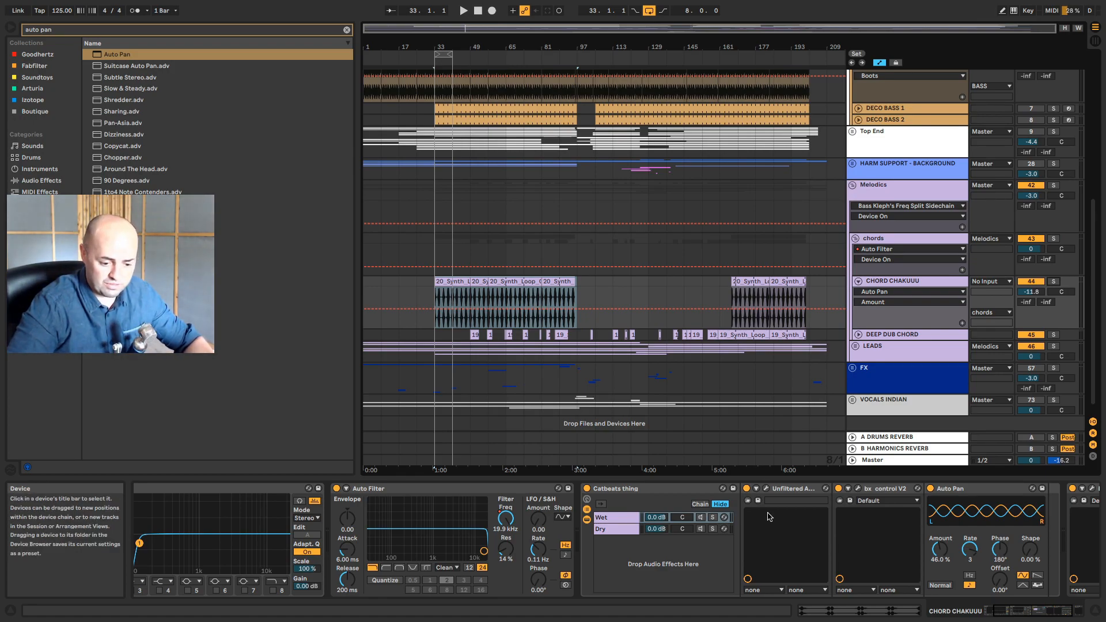
{"action": "left_click", "coordinate": [1010, 615]}
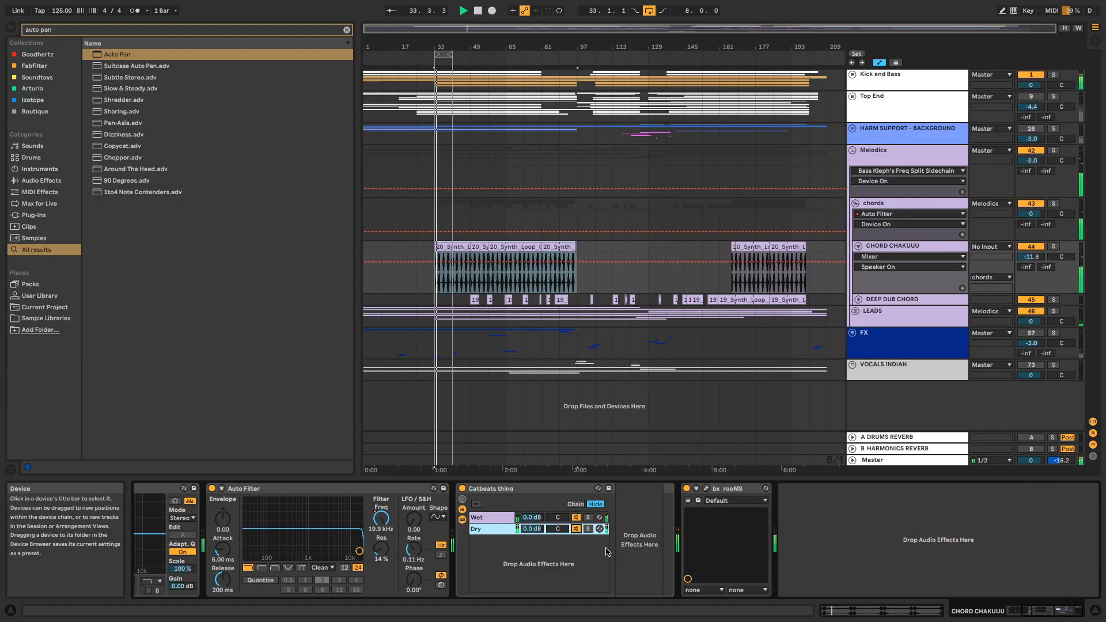
- Lower CHORD CHAKUUU's track volume to -13.8 dB, reduce the Dry chain's volume, and fold the Catbeats thing rack
{"action": "left_click", "coordinate": [493, 518]}
{"action": "left_click_drag", "start_coordinate": [1031, 256], "coordinate": [1031, 262]}
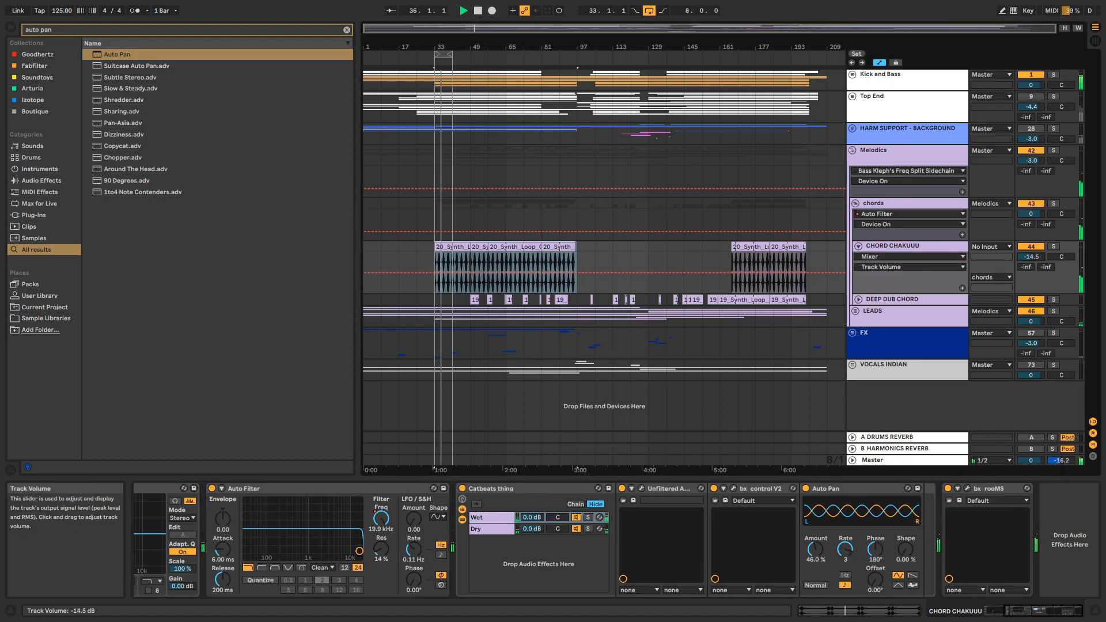
{"action": "left_click_drag", "start_coordinate": [532, 529], "coordinate": [532, 551]}
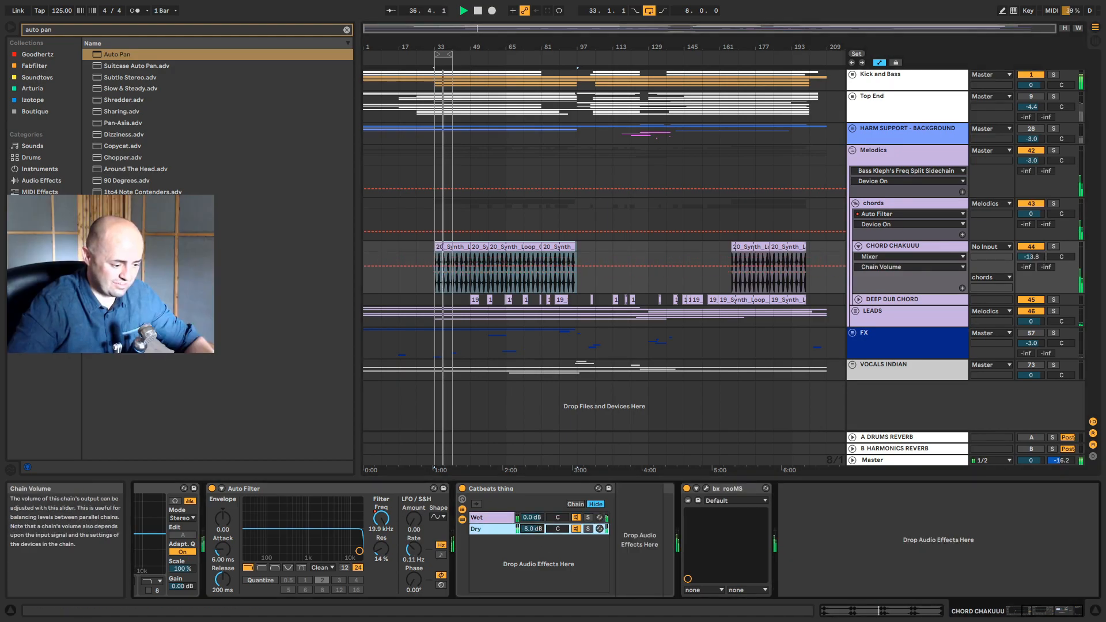
{"action": "left_click_drag", "start_coordinate": [536, 529], "coordinate": [535, 534]}
{"action": "double_click", "coordinate": [536, 530]}
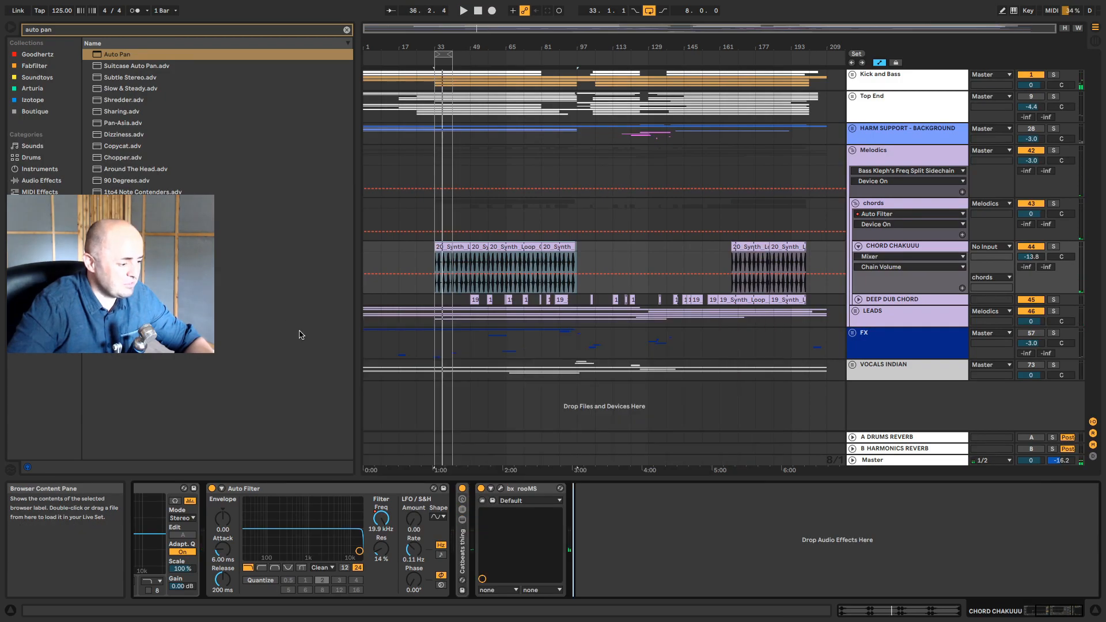
- Replace the "auto pan" search with the Boutique collection and insert Bootsandcats.adg between the Catbeats thing rack and bx_rooMS
{"action": "left_click", "coordinate": [115, 31]}
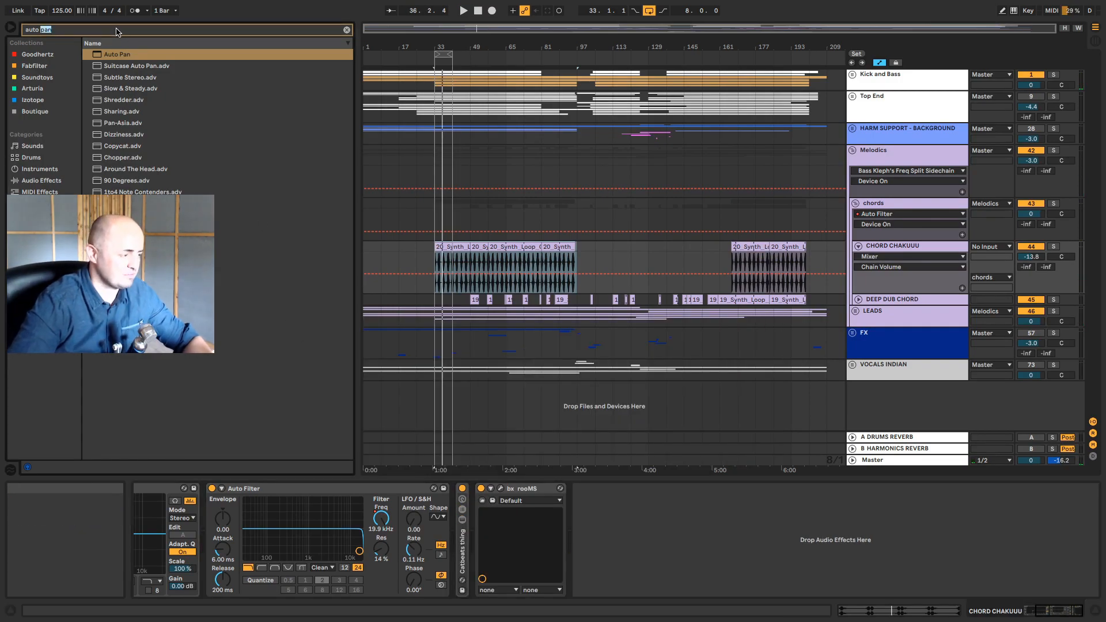
{"action": "key", "text": "BackSpace"}
{"action": "key", "text": "BackSpace"}
{"action": "key", "text": "BackSpace"}
{"action": "key", "text": "BackSpace"}
{"action": "key", "text": "BackSpace"}
{"action": "key", "text": "BackSpace"}
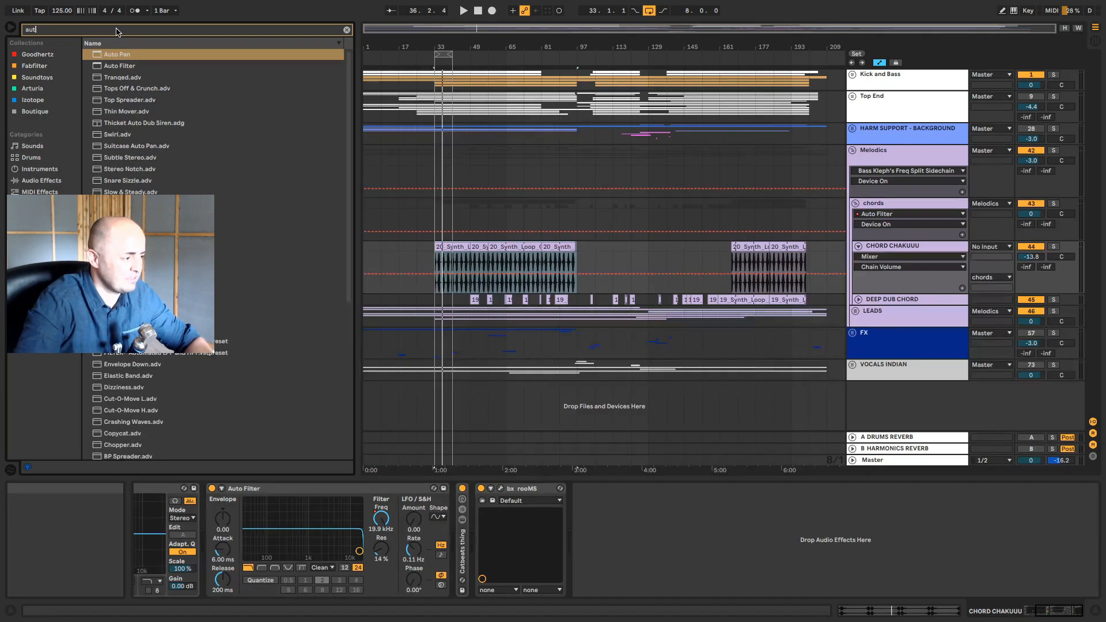
{"action": "left_click", "coordinate": [35, 111]}
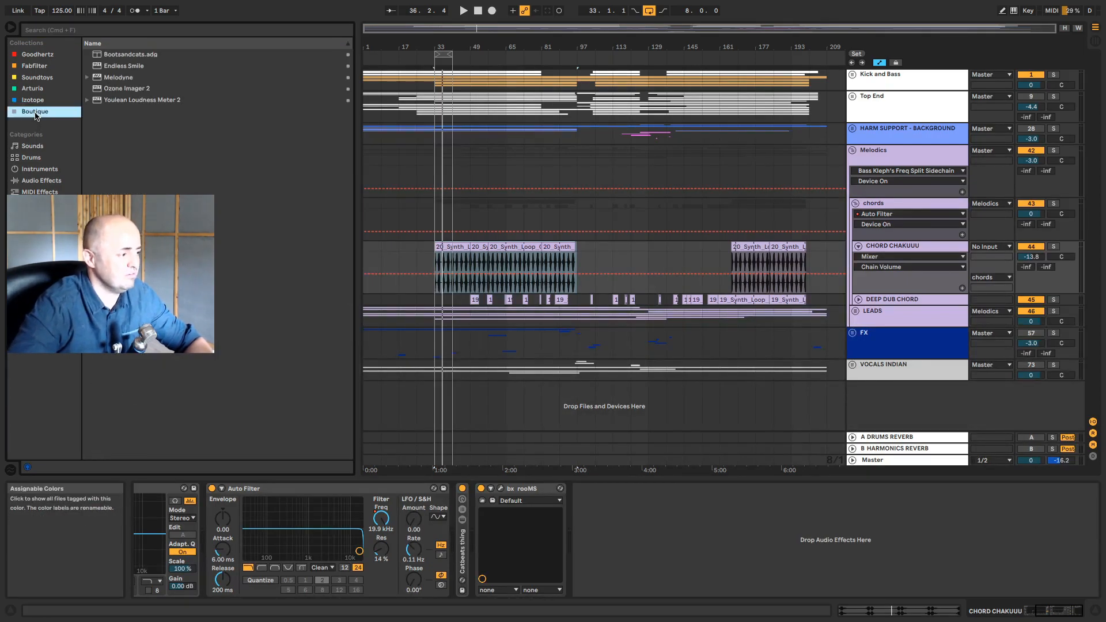
{"action": "key", "text": "Right"}
{"action": "left_click_drag", "start_coordinate": [471, 378], "coordinate": [490, 525]}
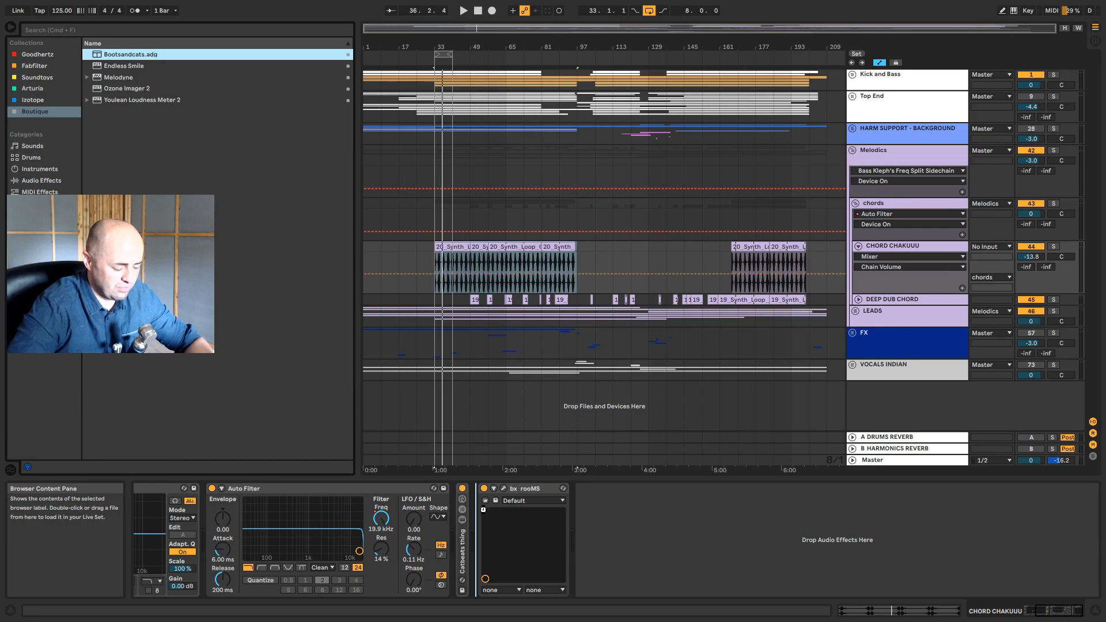
- Hide the devices inside the Bootsandcats rack, lower its Boots macro and start playback
{"action": "left_click_drag", "start_coordinate": [547, 492], "coordinate": [483, 523]}
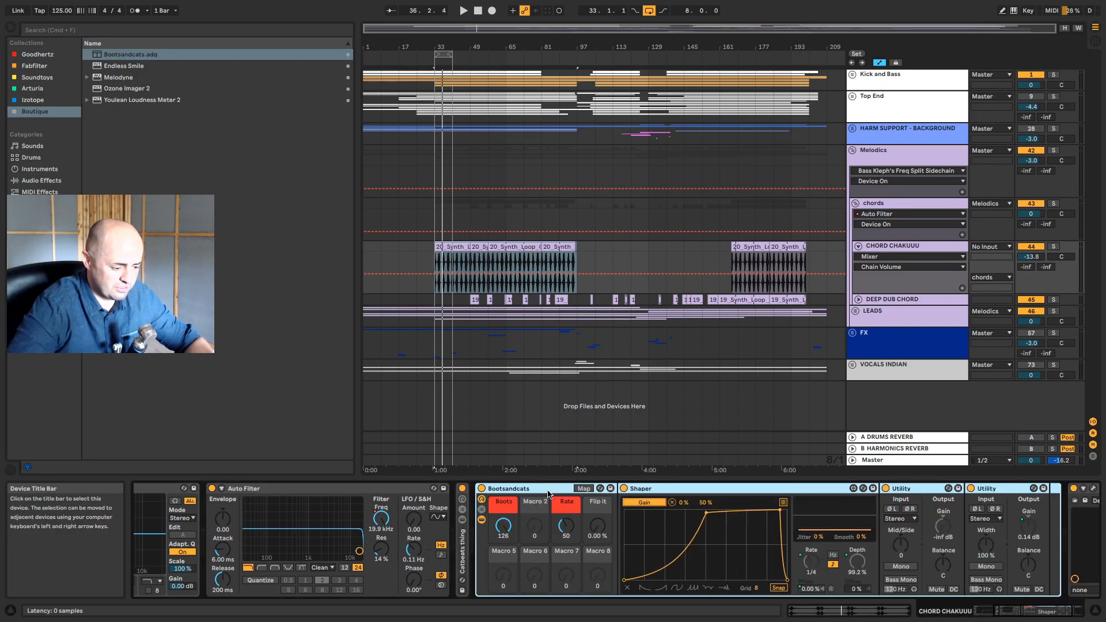
{"action": "left_click", "coordinate": [481, 520]}
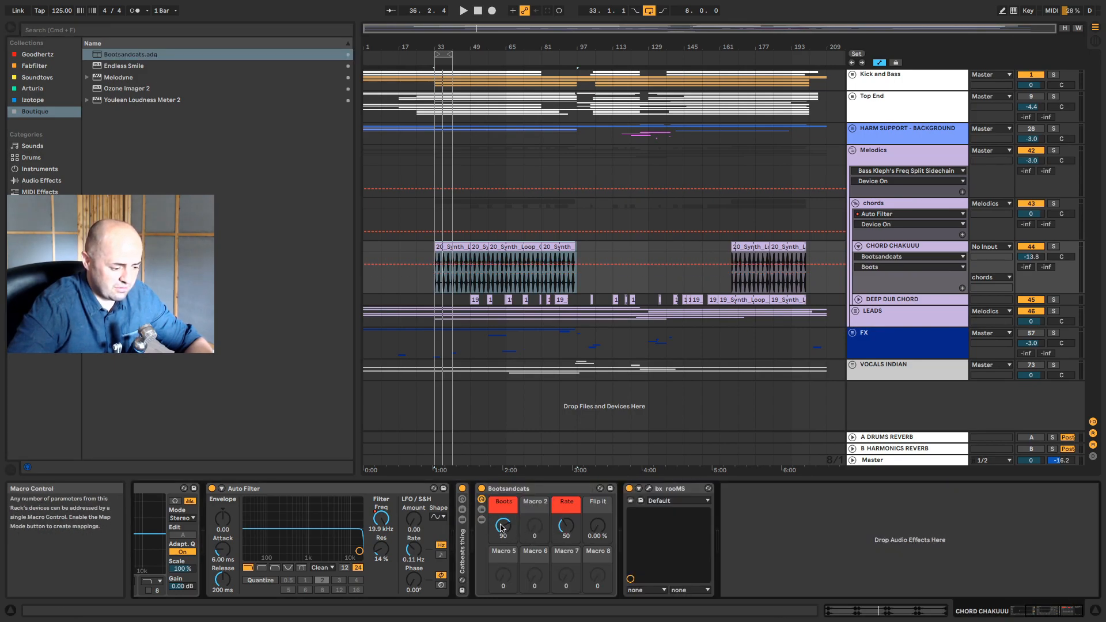
{"action": "left_click_drag", "start_coordinate": [509, 529], "coordinate": [503, 528]}
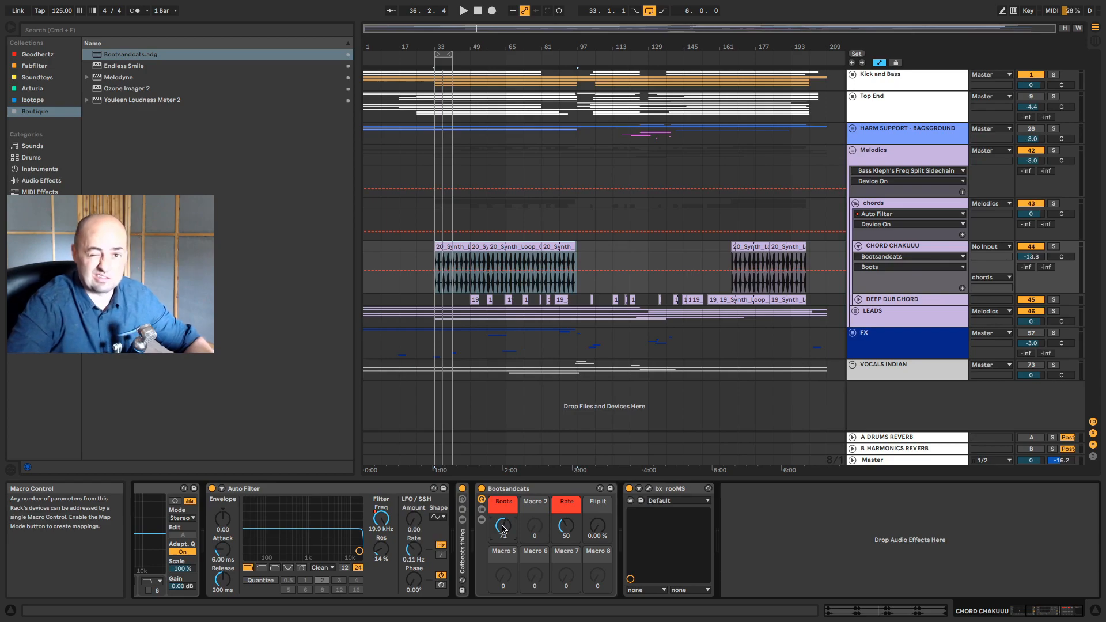
{"action": "key", "text": "space"}
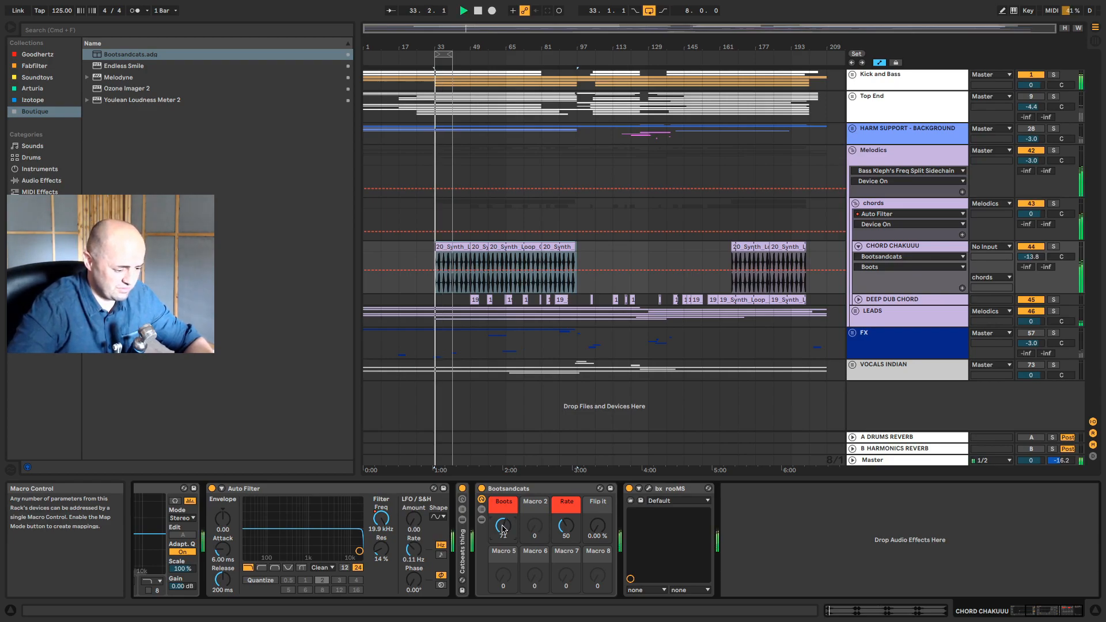
- Set the Bootsandcats rack's Boots macro to 72, adjust the bx_rooMS reverb's Mix and close the reverb window
{"action": "left_click_drag", "start_coordinate": [503, 528], "coordinate": [503, 527]}
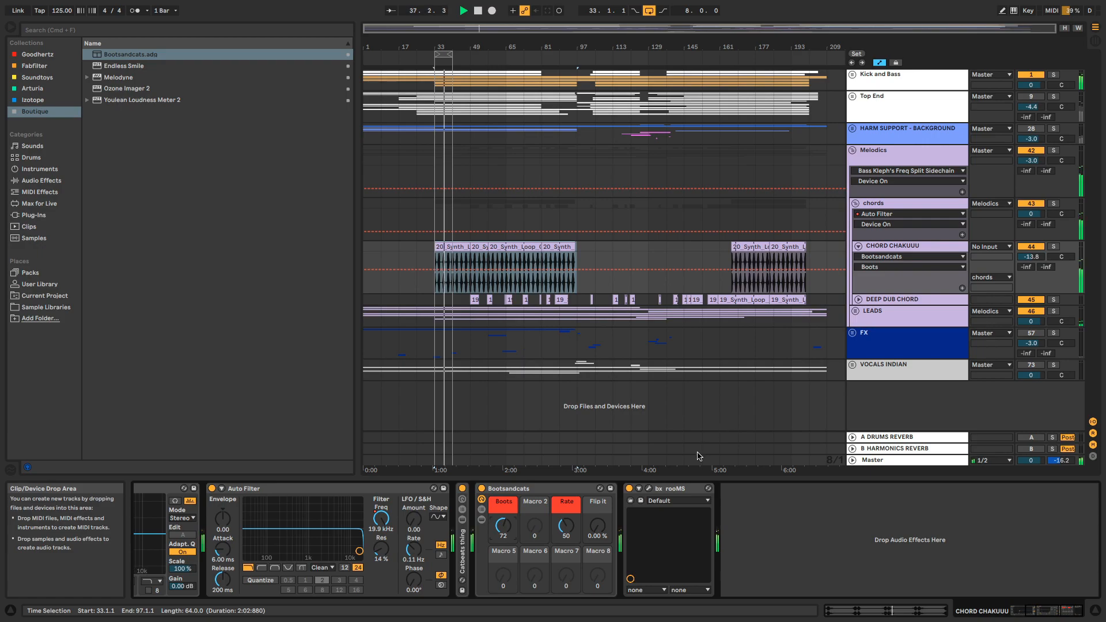
{"action": "left_click", "coordinate": [649, 489]}
{"action": "left_click_drag", "start_coordinate": [674, 127], "coordinate": [681, 129]}
{"action": "left_click", "coordinate": [316, 42]}
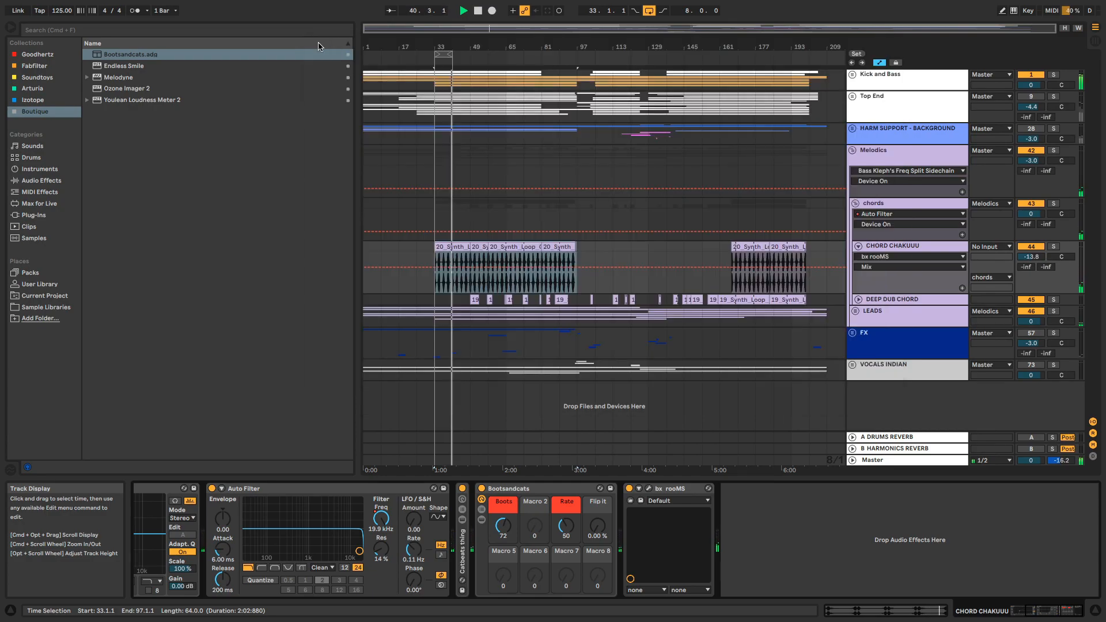
- Stop playback, delete the Freq Split Sidechain rack from the Melodics group and fold the group
{"action": "key", "text": "space"}
{"action": "left_click", "coordinate": [857, 238]}
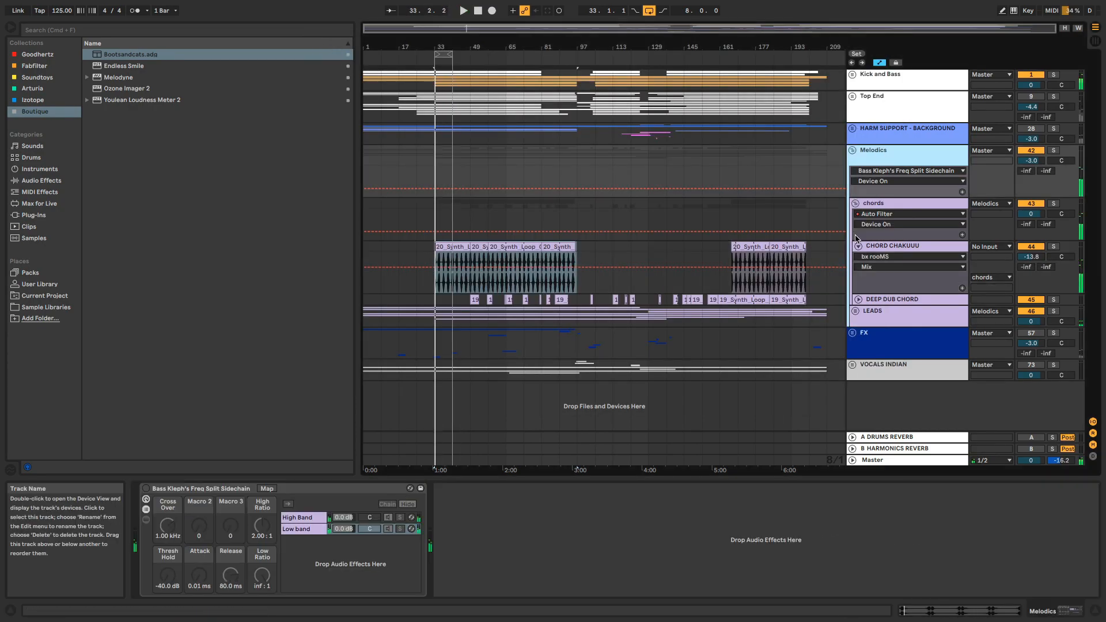
{"action": "left_click", "coordinate": [190, 490]}
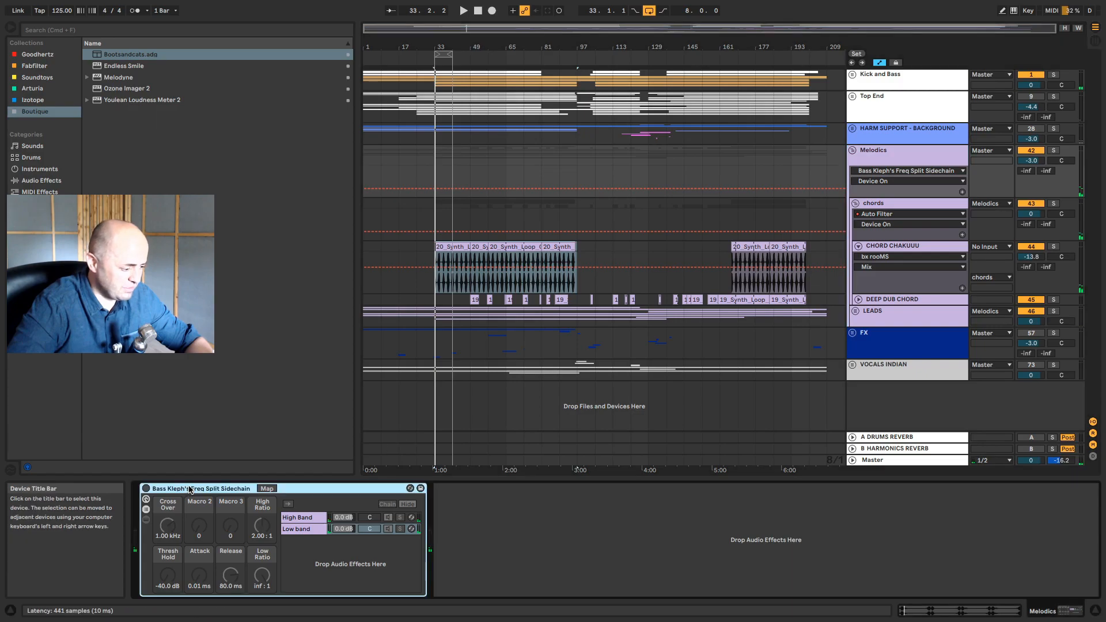
{"action": "key", "text": "Delete"}
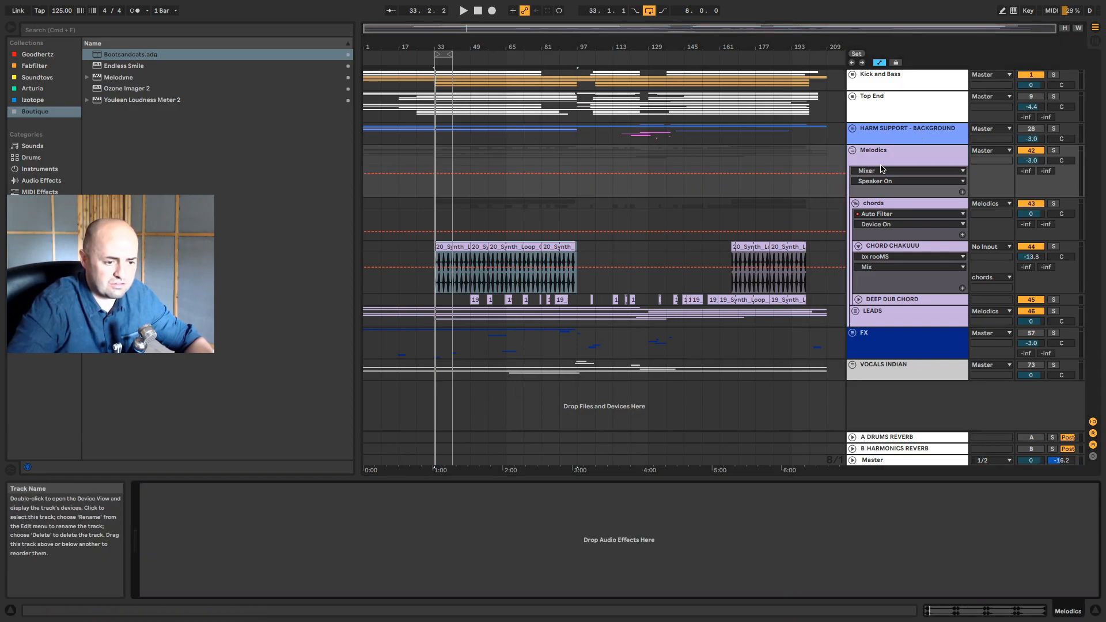
{"action": "left_click", "coordinate": [853, 151]}
- Compare the device chains of the Kick and Bass group and the Melodics group
{"action": "left_click", "coordinate": [902, 74]}
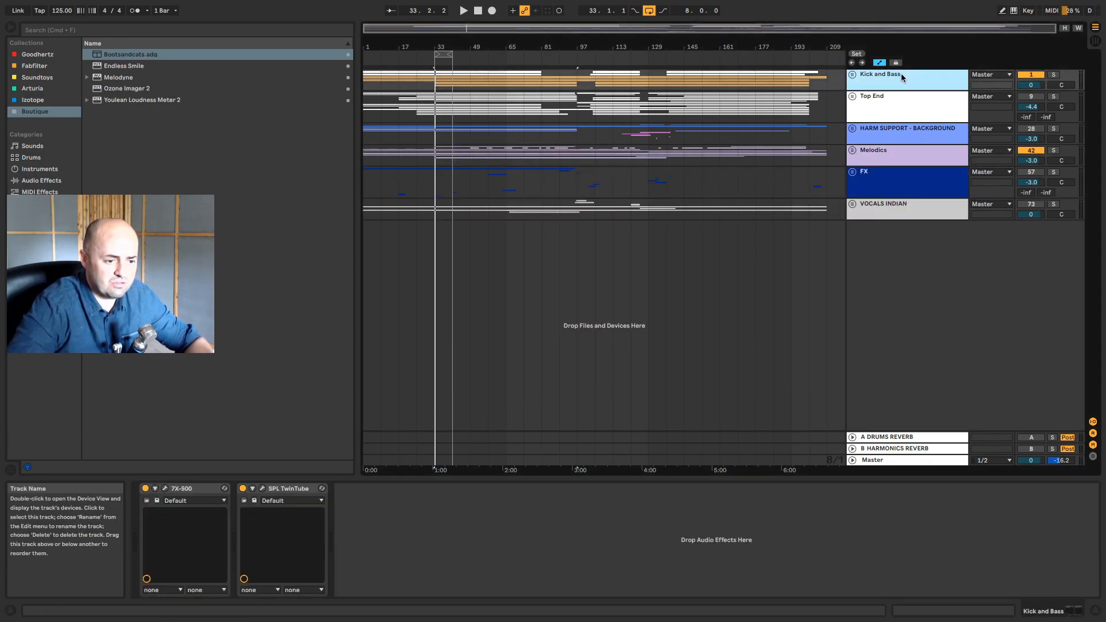
{"action": "left_click", "coordinate": [881, 150]}
{"action": "left_click", "coordinate": [885, 78]}
{"action": "left_click", "coordinate": [883, 152]}
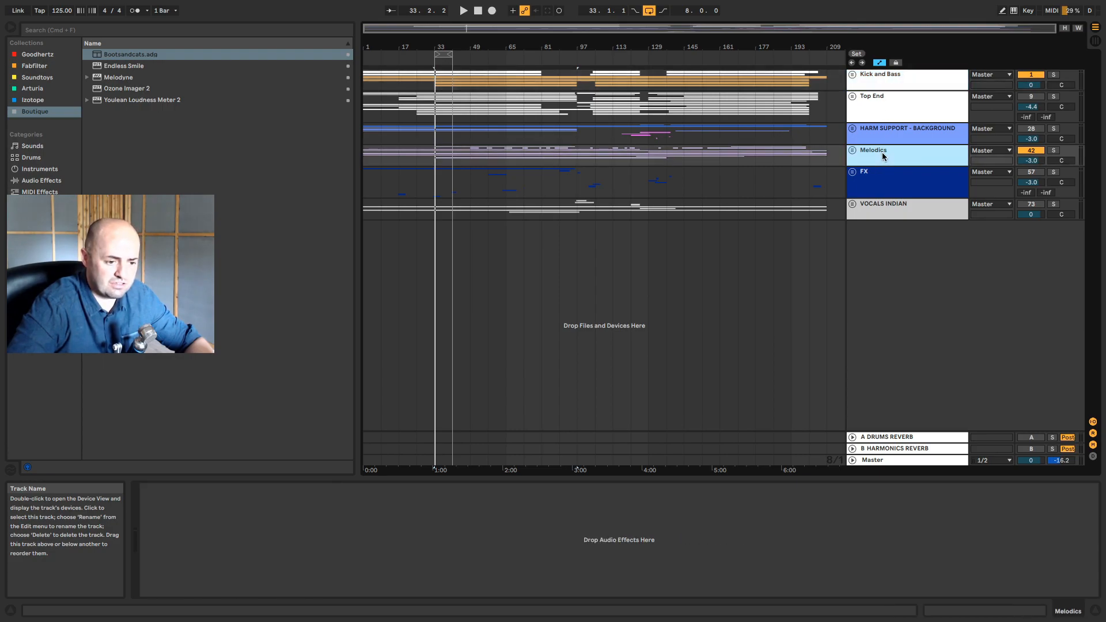
- Switch to Opera, search the Plugin Alliance products page for "eq" and look through its Equalizers section
{"action": "left_click", "coordinate": [337, 33]}
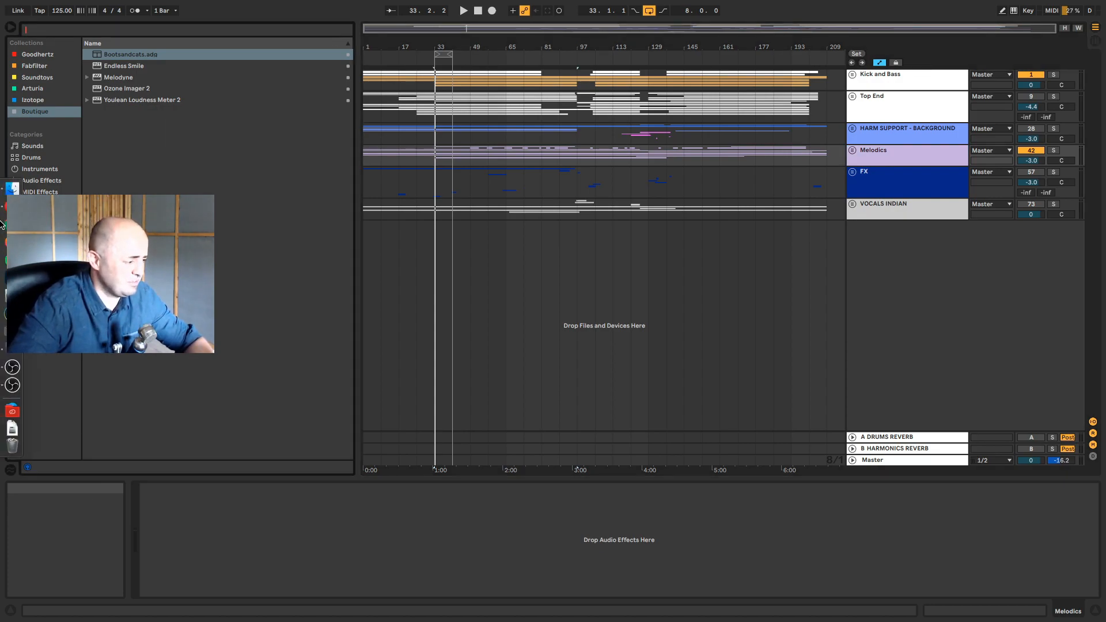
{"action": "left_click", "coordinate": [8, 206]}
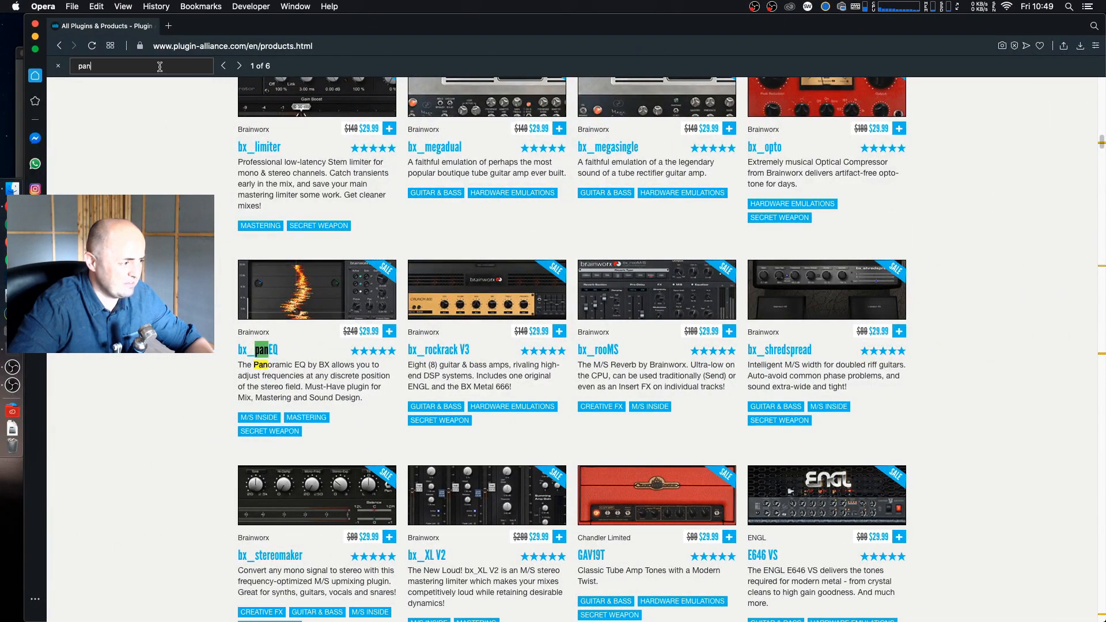
{"action": "key", "text": "BackSpace"}
{"action": "key", "text": "BackSpace"}
{"action": "key", "text": "BackSpace"}
{"action": "scroll", "coordinate": [433, 300], "scroll_direction": "up", "scroll_amount": 15}
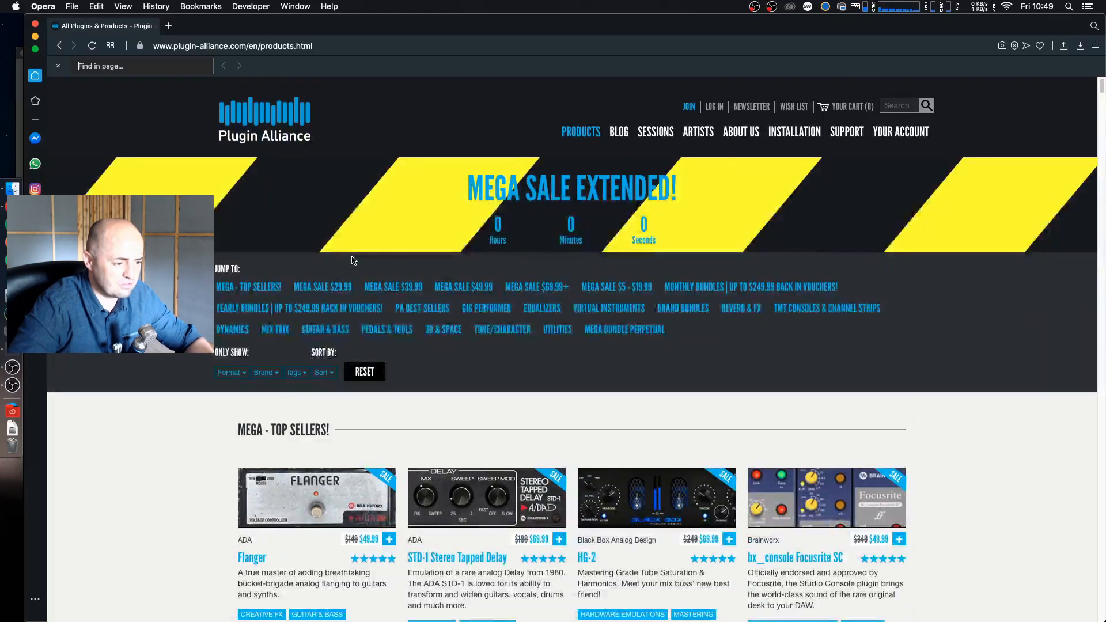
{"action": "type", "text": "eq"}
{"action": "left_click", "coordinate": [529, 309]}
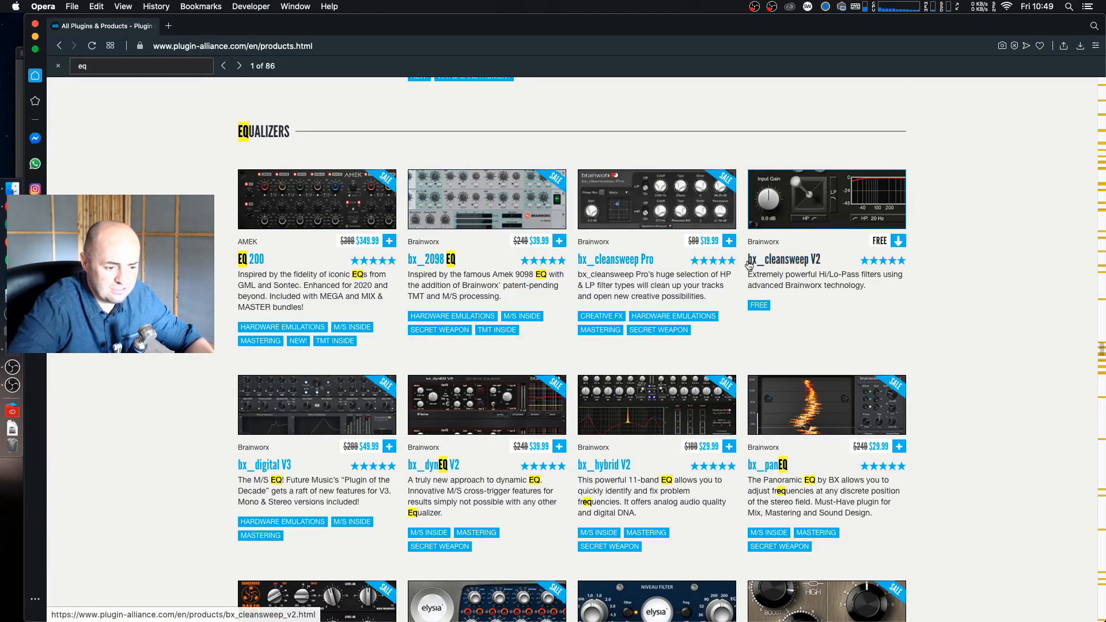
{"action": "scroll", "coordinate": [795, 294], "scroll_direction": "down", "scroll_amount": 2}
{"action": "scroll", "coordinate": [795, 294], "scroll_direction": "down", "scroll_amount": 3}
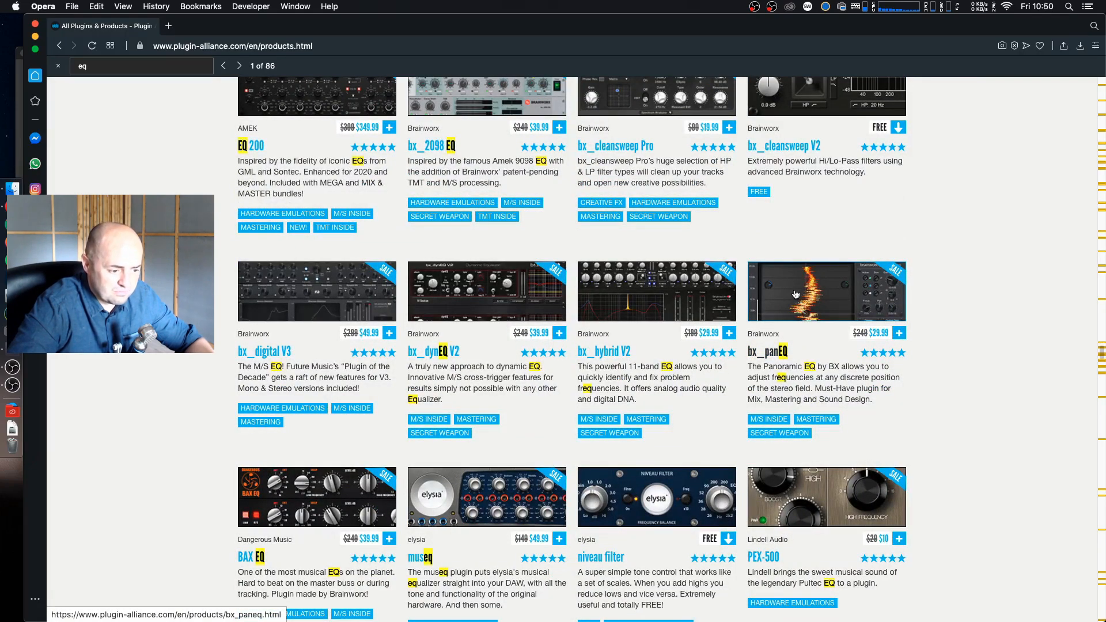
{"action": "scroll", "coordinate": [795, 295], "scroll_direction": "down", "scroll_amount": 5}
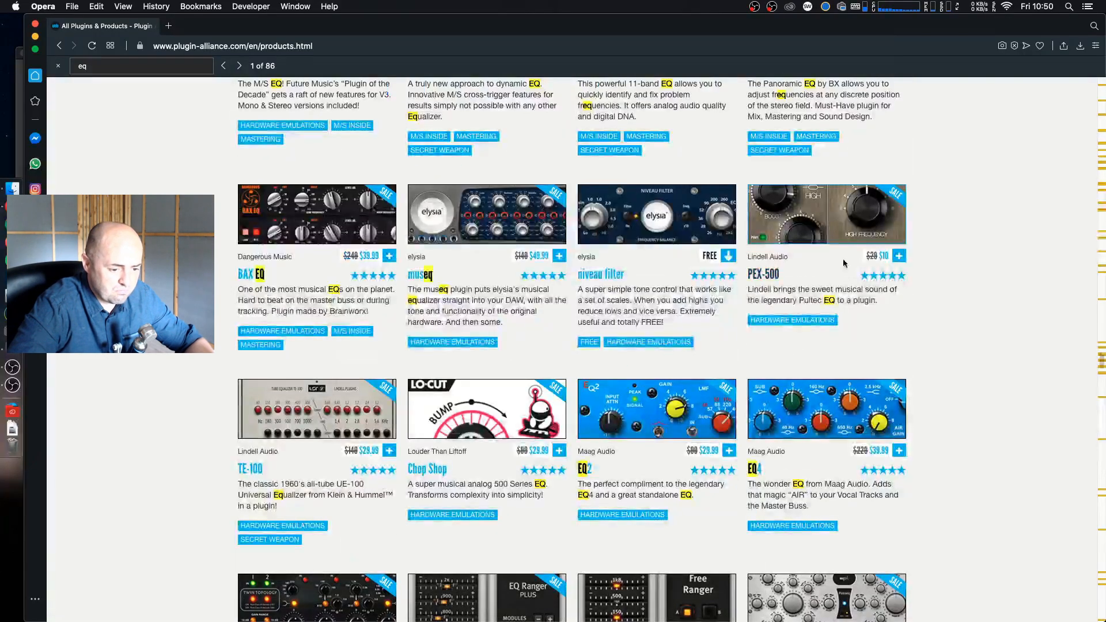
{"action": "scroll", "coordinate": [269, 340], "scroll_direction": "up", "scroll_amount": 8}
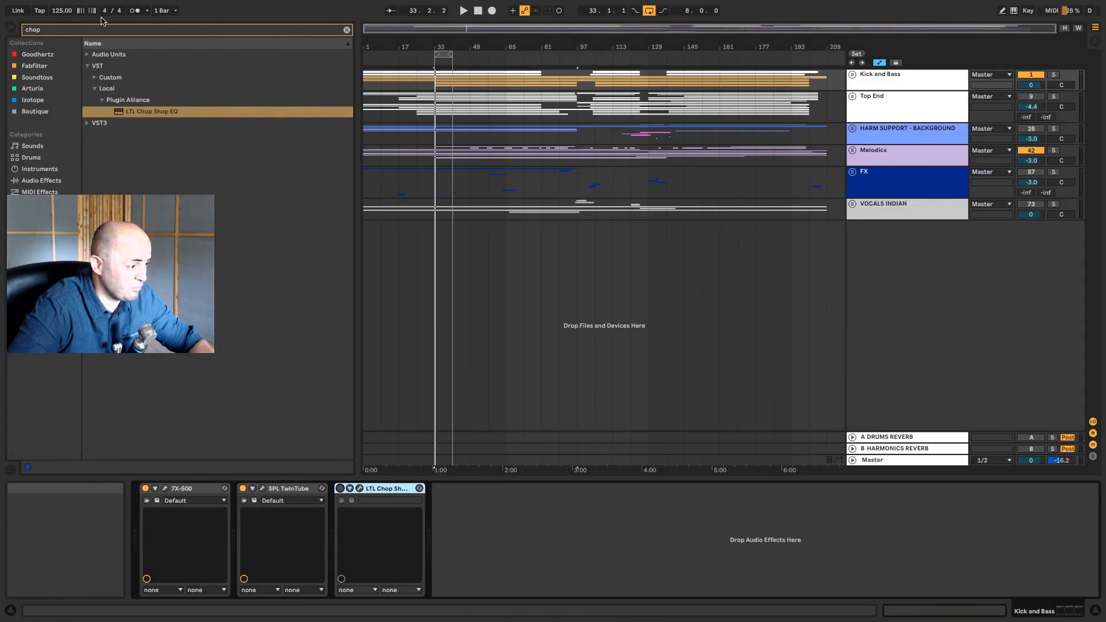
- Search the browser for "200" and add AMEK EQ 200 after LTL Chop Shop EQ on the Kick and Bass group
{"action": "type", "text": "200"}
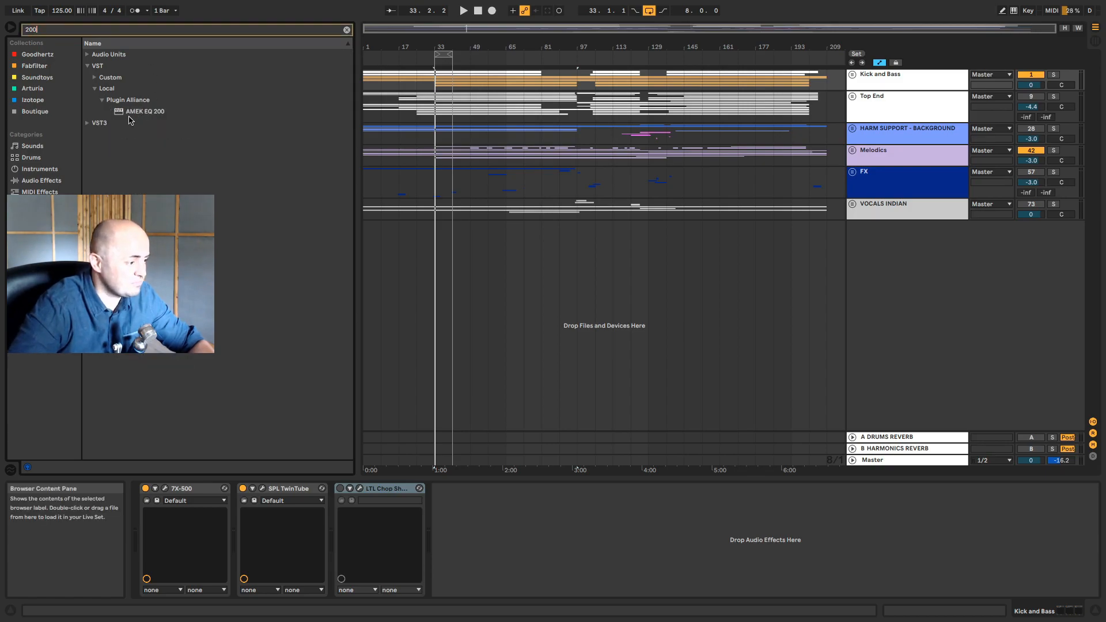
{"action": "left_click_drag", "start_coordinate": [173, 111], "coordinate": [849, 137]}
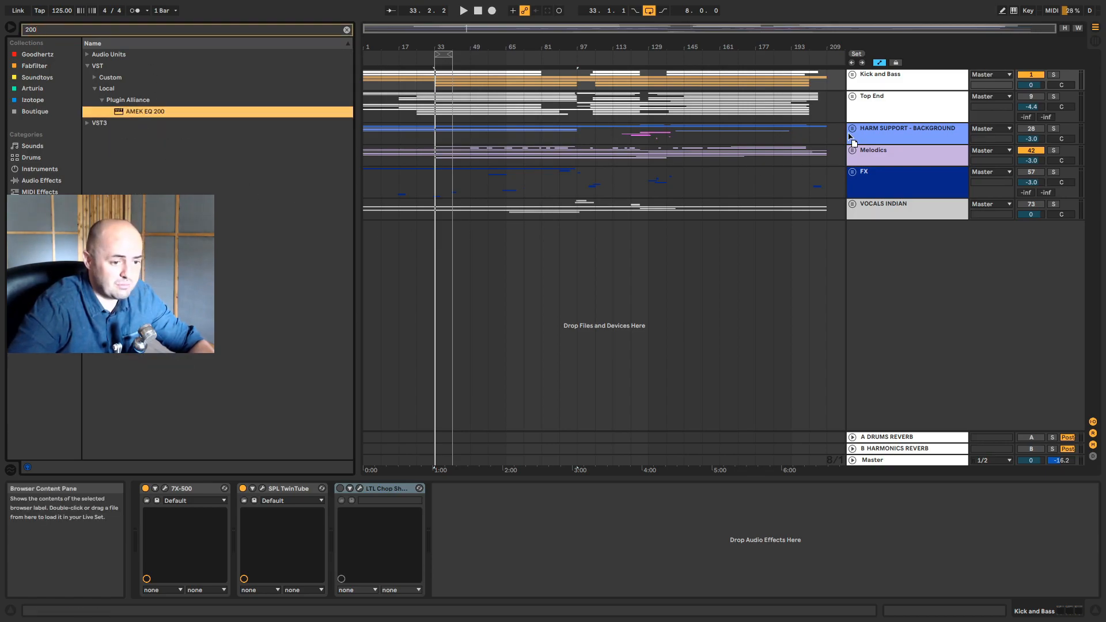
{"action": "left_click_drag", "start_coordinate": [897, 78], "coordinate": [874, 173]}
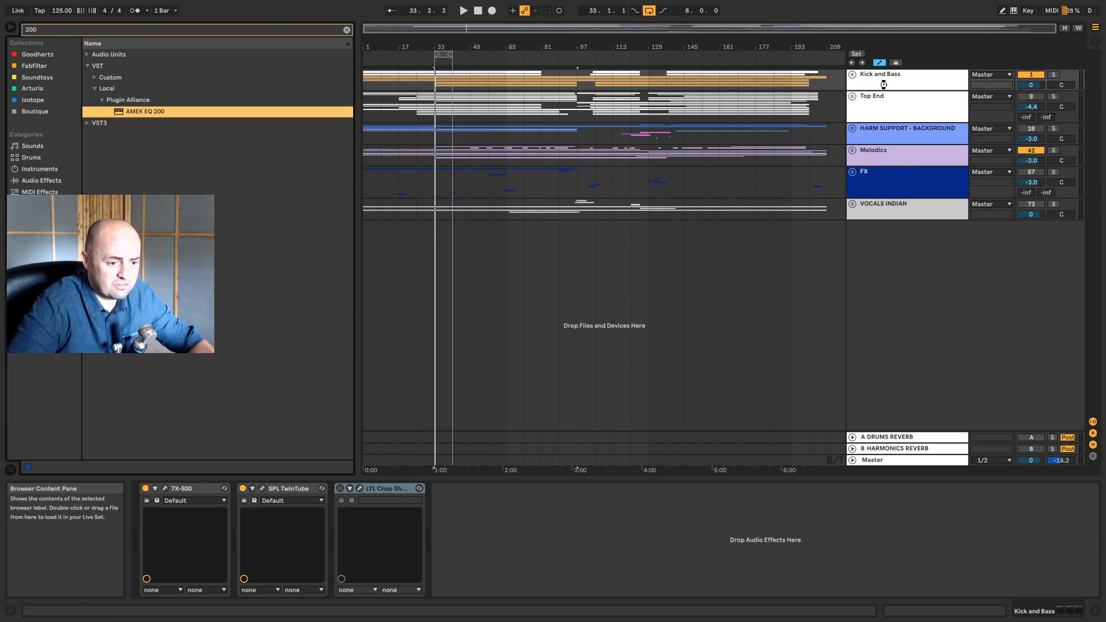
{"action": "left_click_drag", "start_coordinate": [394, 491], "coordinate": [403, 501]}
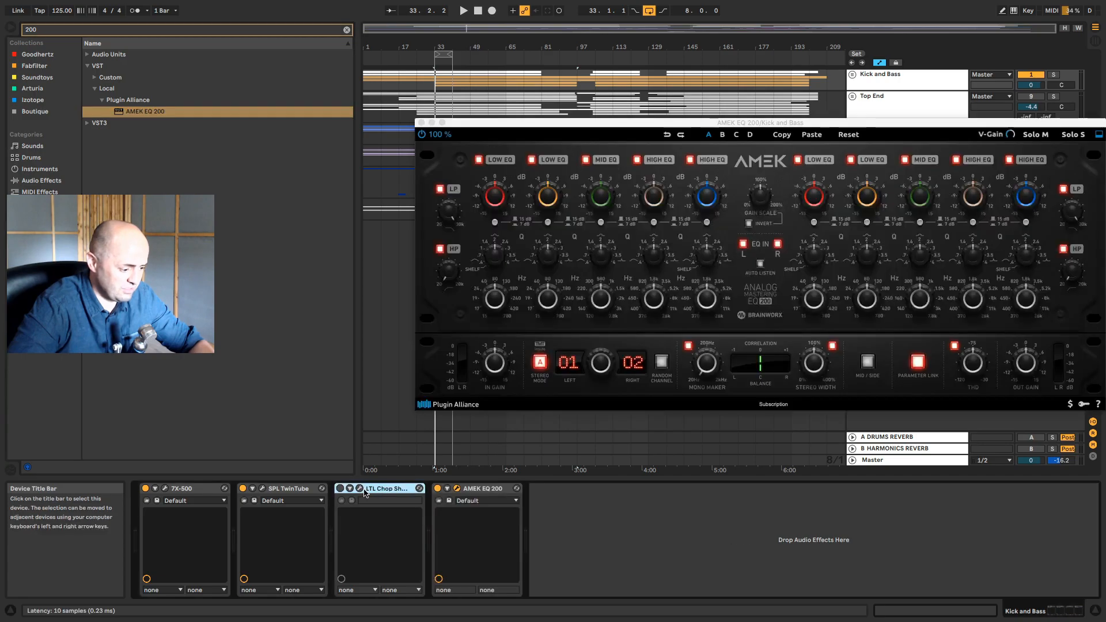
- Move the AMEK EQ 200 window clear of the Kick and Bass track's mixer controls and start playback
{"action": "left_click_drag", "start_coordinate": [788, 122], "coordinate": [606, 62]}
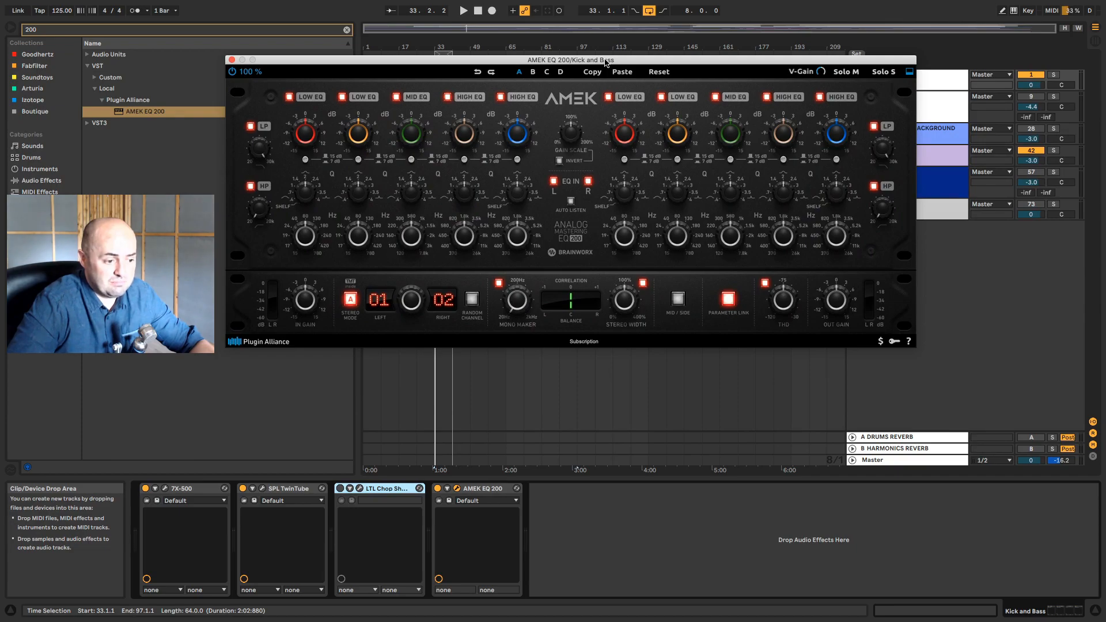
{"action": "left_click_drag", "start_coordinate": [605, 61], "coordinate": [595, 105]}
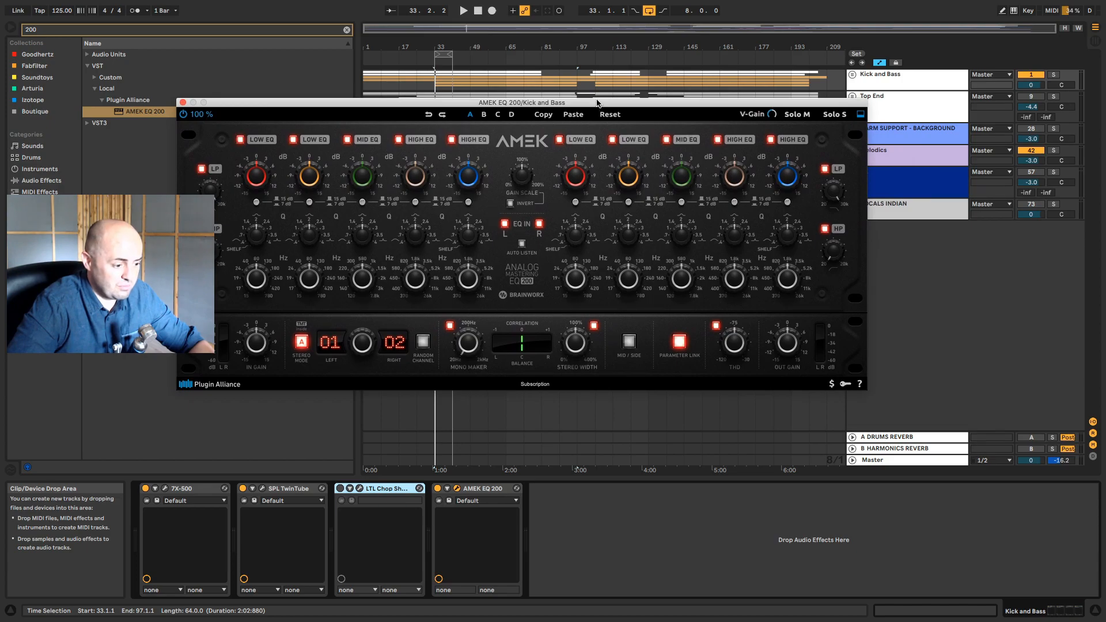
{"action": "left_click_drag", "start_coordinate": [510, 102], "coordinate": [525, 93]}
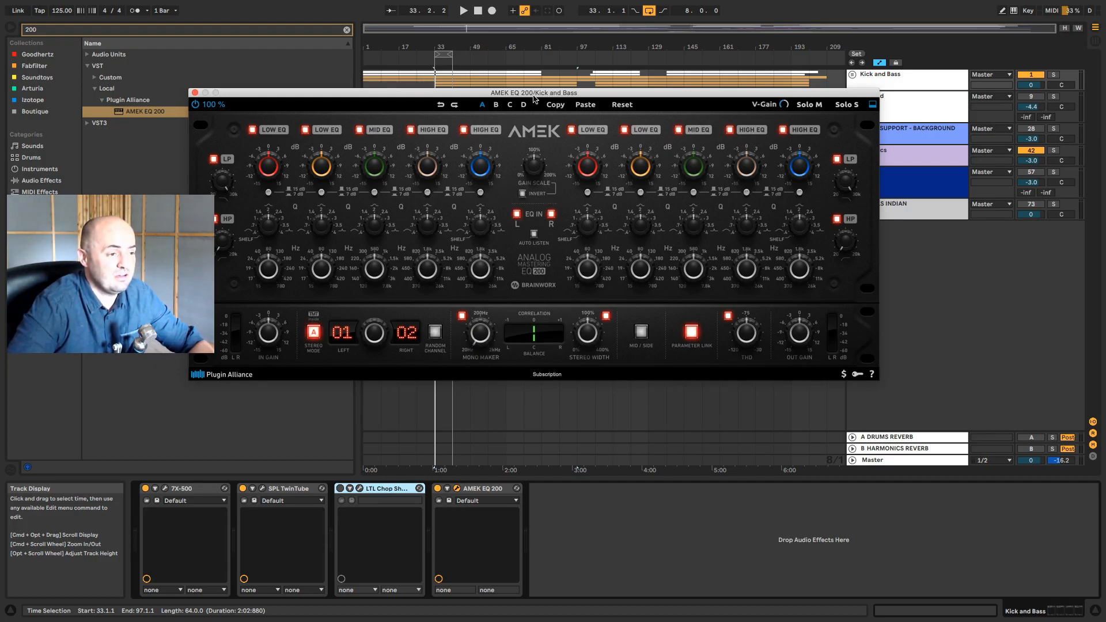
{"action": "mouse_move", "coordinate": [535, 99]}
{"action": "left_mouse_down"}
{"action": "mouse_move", "coordinate": [523, 111]}
{"action": "mouse_move", "coordinate": [525, 102]}
{"action": "left_mouse_up"}
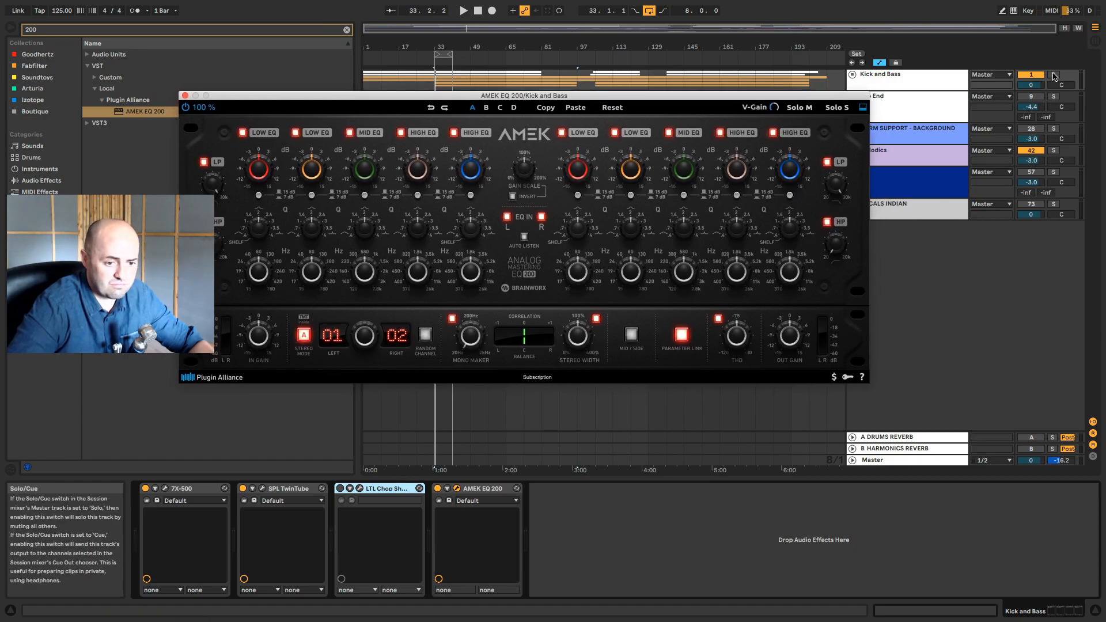
{"action": "left_click", "coordinate": [929, 85]}
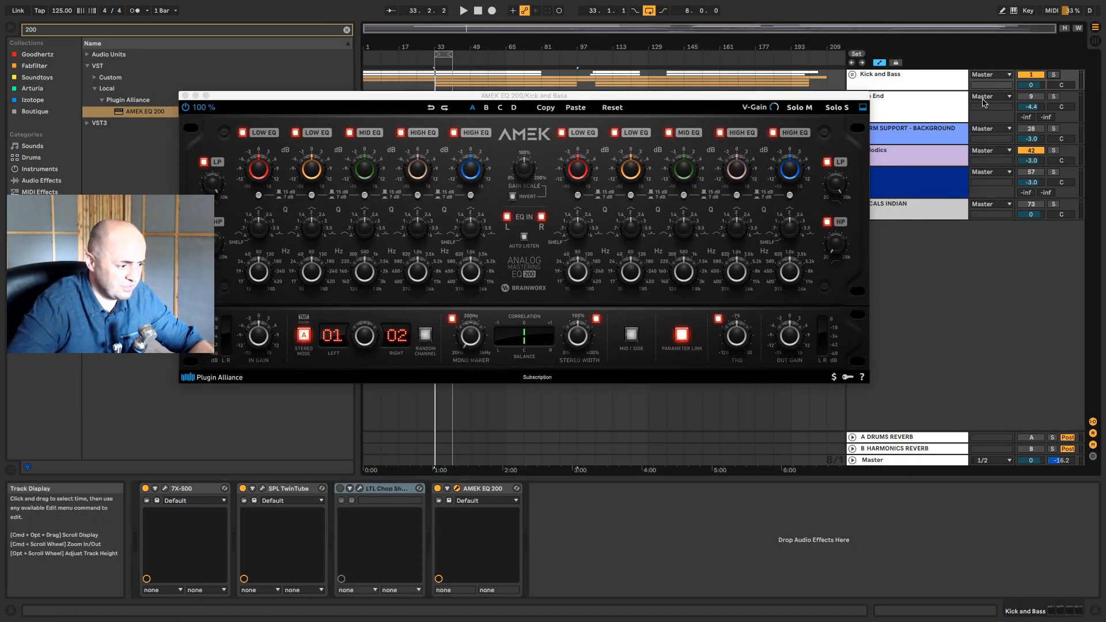
{"action": "key", "text": "space"}
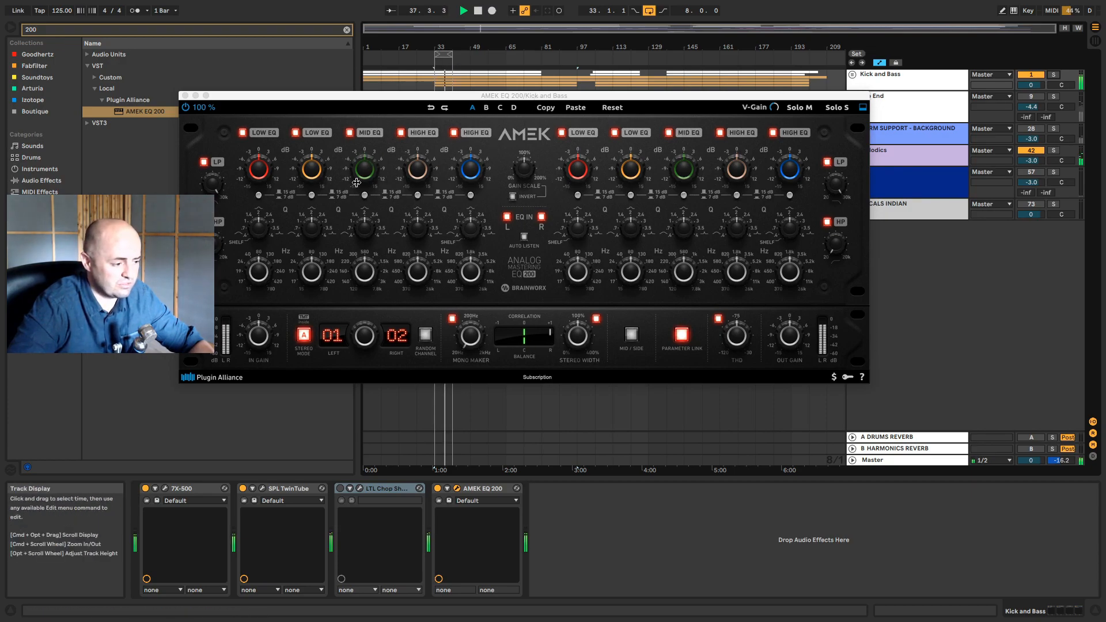
- Boost the AMEK EQ 200's mid band and sweep its frequency through 1.4 kHz to about 371 Hz during playback
{"action": "left_click", "coordinate": [367, 231]}
{"action": "left_click_drag", "start_coordinate": [372, 196], "coordinate": [380, 153]}
{"action": "left_click_drag", "start_coordinate": [367, 270], "coordinate": [369, 241]}
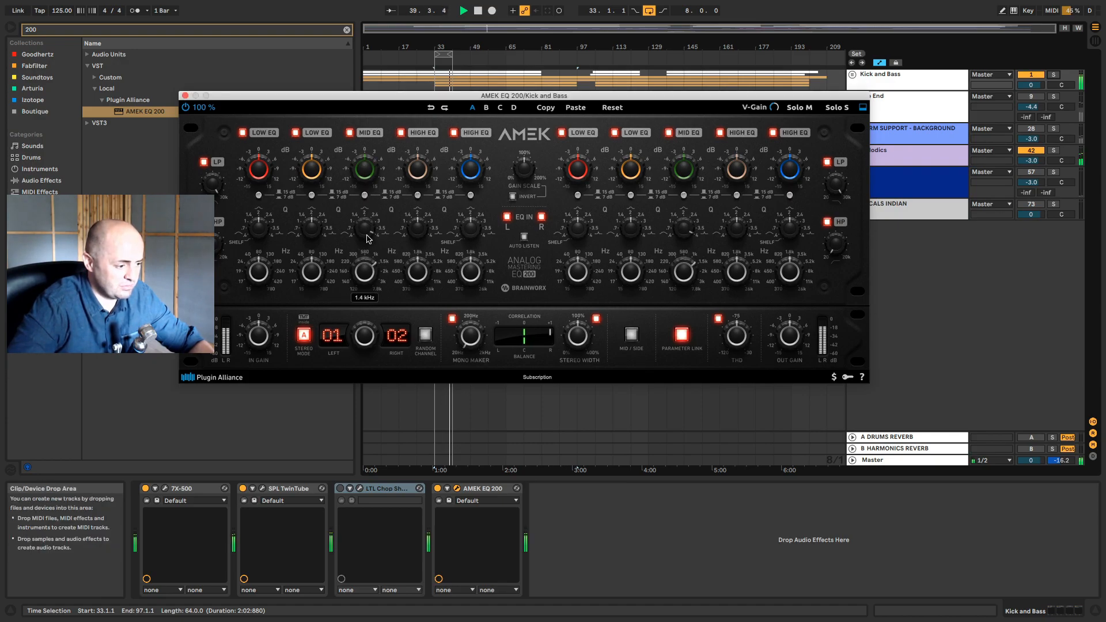
{"action": "left_click_drag", "start_coordinate": [365, 279], "coordinate": [368, 301]}
{"action": "left_click_drag", "start_coordinate": [366, 174], "coordinate": [366, 149]}
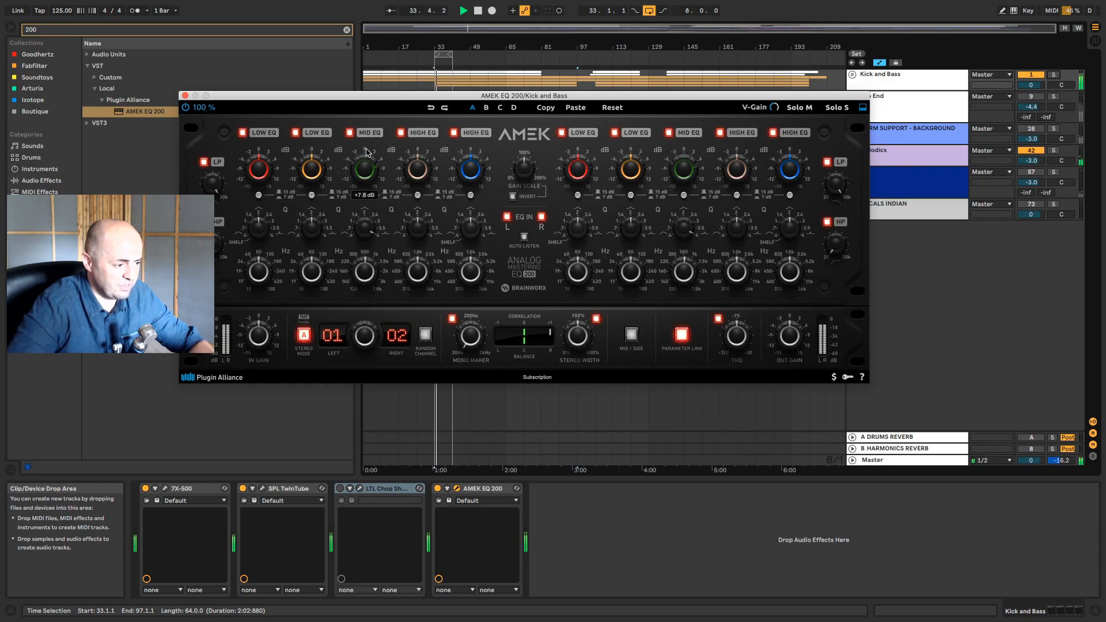
{"action": "mouse_move", "coordinate": [366, 271]}
{"action": "left_mouse_down"}
{"action": "mouse_move", "coordinate": [369, 246]}
{"action": "mouse_move", "coordinate": [363, 292]}
{"action": "mouse_move", "coordinate": [366, 270]}
{"action": "left_mouse_up"}
{"action": "left_click_drag", "start_coordinate": [361, 165], "coordinate": [363, 120]}
{"action": "mouse_move", "coordinate": [367, 287]}
{"action": "left_mouse_down"}
{"action": "mouse_move", "coordinate": [369, 328]}
{"action": "mouse_move", "coordinate": [367, 276]}
{"action": "mouse_move", "coordinate": [364, 285]}
{"action": "left_mouse_up"}
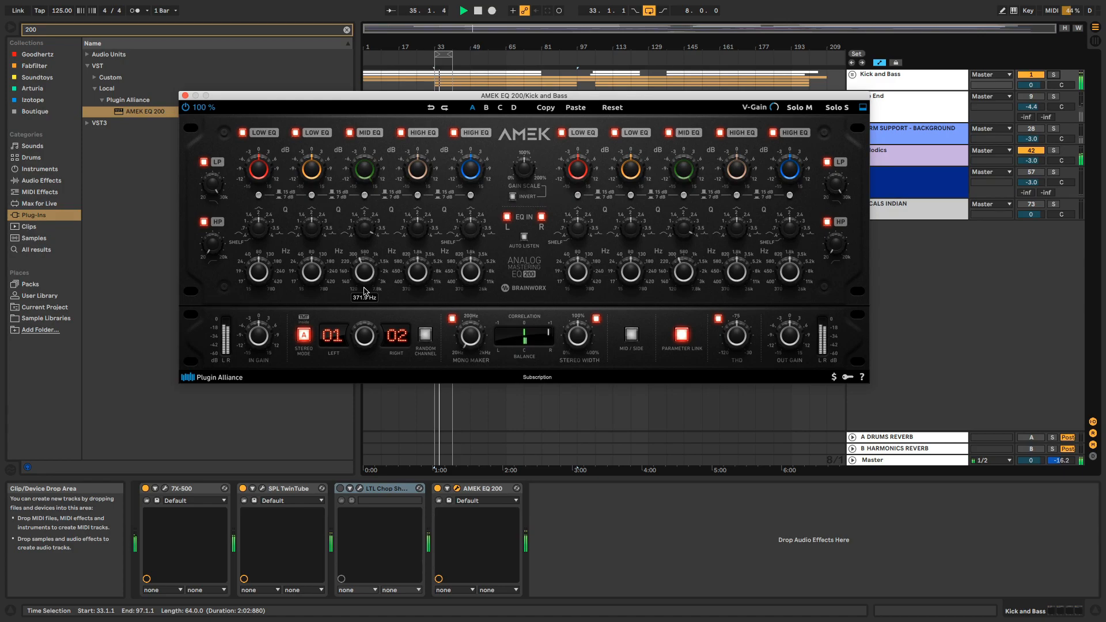
{"action": "left_click_drag", "start_coordinate": [363, 285], "coordinate": [363, 284]}
- Turn the mid band's boost into a cut, trying a gain of -15.0 dB during playback before easing it back
{"action": "key", "text": "space"}
{"action": "left_click_drag", "start_coordinate": [368, 158], "coordinate": [371, 227]}
{"action": "key", "text": "space"}
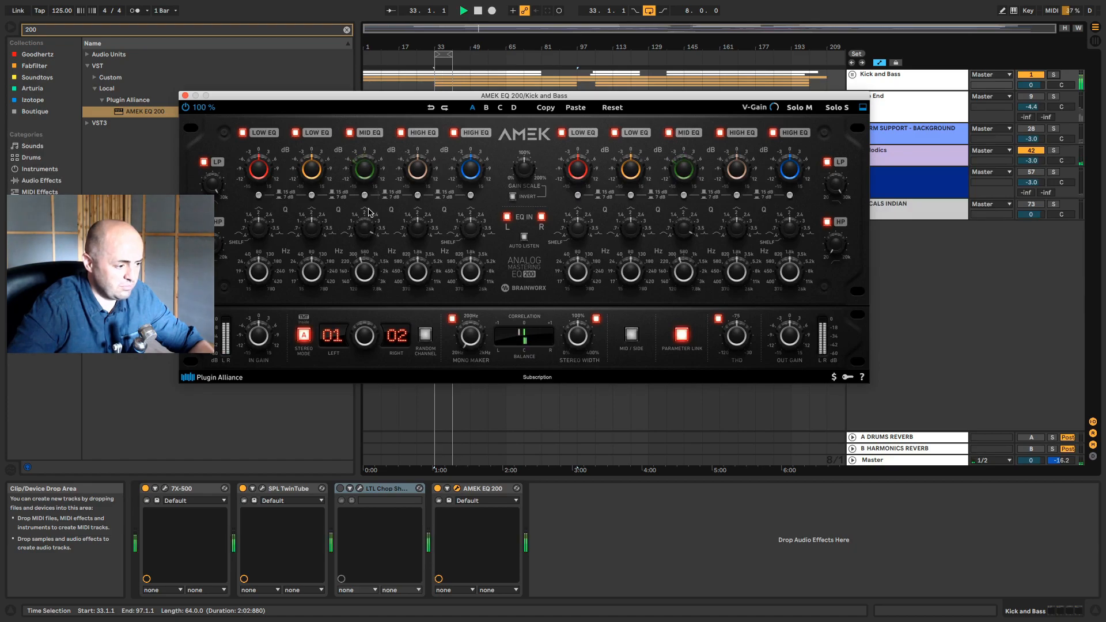
{"action": "left_click_drag", "start_coordinate": [365, 171], "coordinate": [362, 270]}
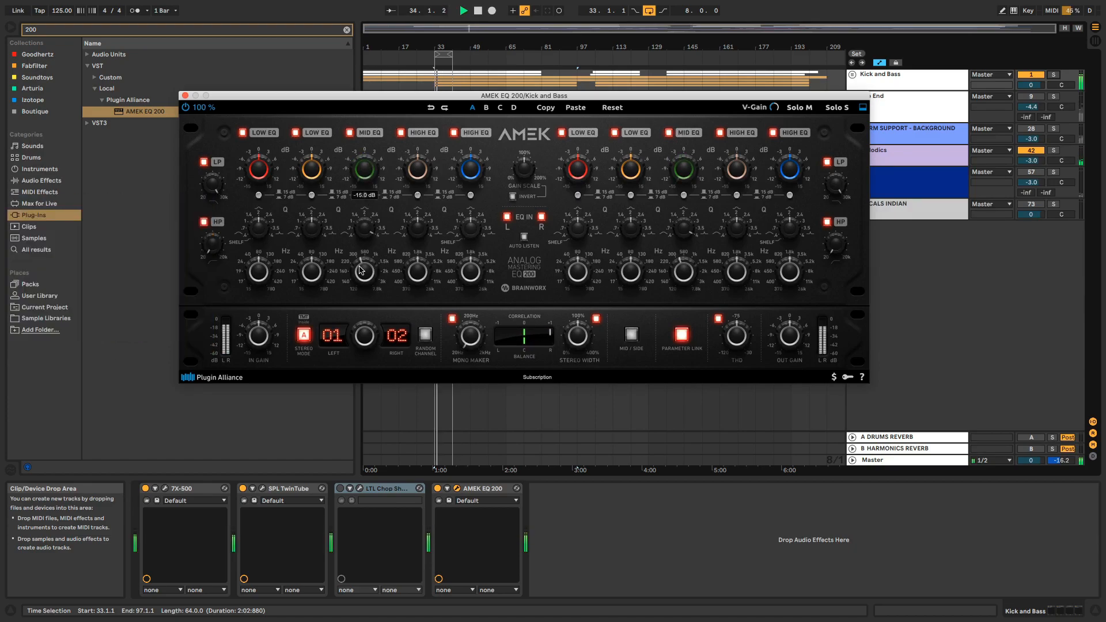
{"action": "left_click_drag", "start_coordinate": [363, 222], "coordinate": [365, 182]}
- Bypass and re-enable the mid band to compare the sound, and stop playback
{"action": "left_click", "coordinate": [350, 133]}
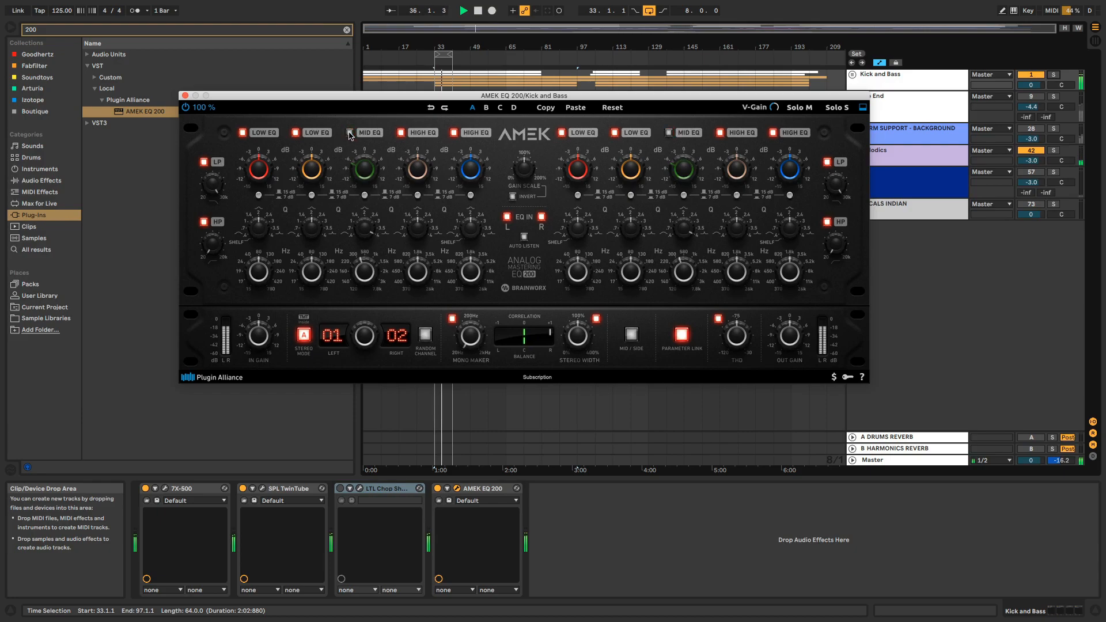
{"action": "left_click", "coordinate": [349, 133]}
{"action": "mouse_move", "coordinate": [363, 159]}
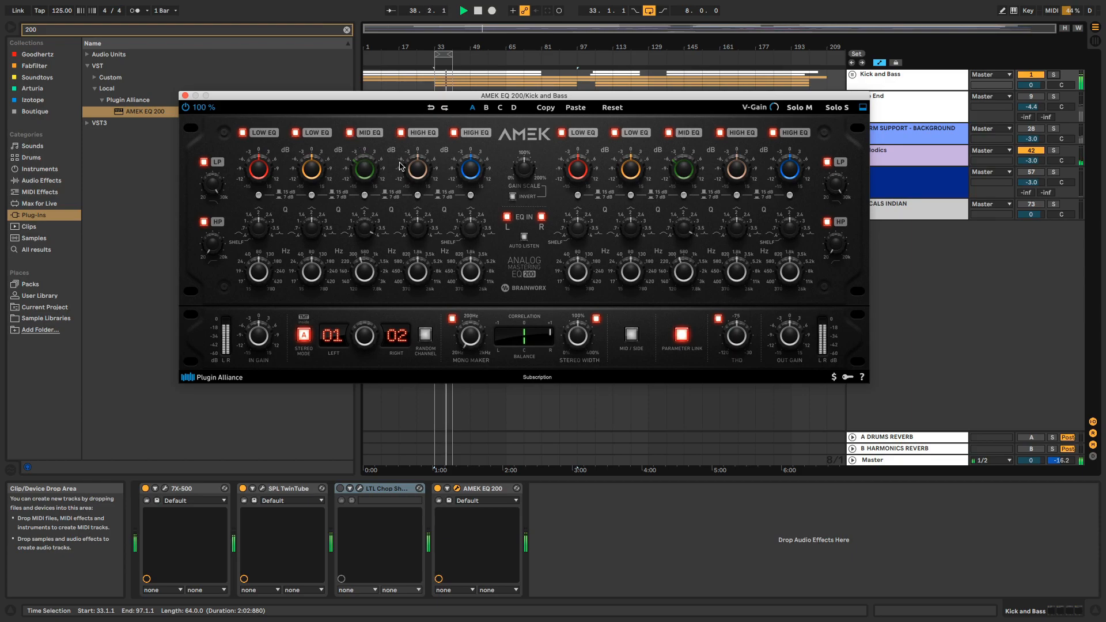
{"action": "key", "text": "space"}
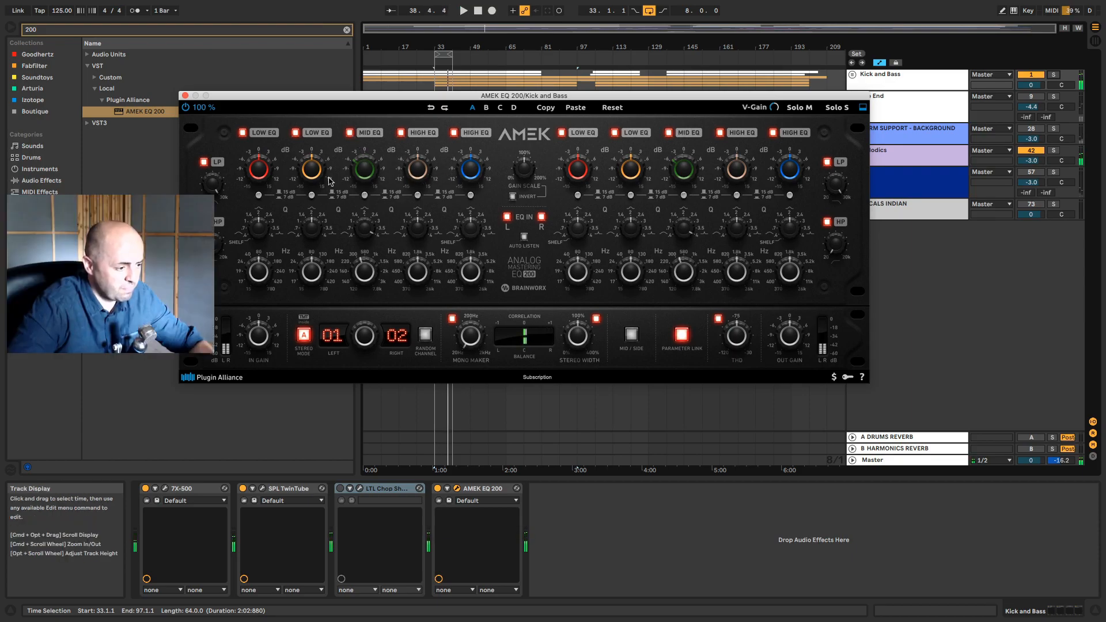
- Raise the second low band's Q, set its frequency to 204.7 Hz and audition it in playback
{"action": "left_click_drag", "start_coordinate": [311, 233], "coordinate": [303, 69]}
{"action": "left_click_drag", "start_coordinate": [310, 278], "coordinate": [312, 193]}
{"action": "mouse_move", "coordinate": [314, 310]}
{"action": "left_mouse_down"}
{"action": "mouse_move", "coordinate": [312, 340]}
{"action": "mouse_move", "coordinate": [308, 302]}
{"action": "left_mouse_up"}
{"action": "key", "text": "space"}
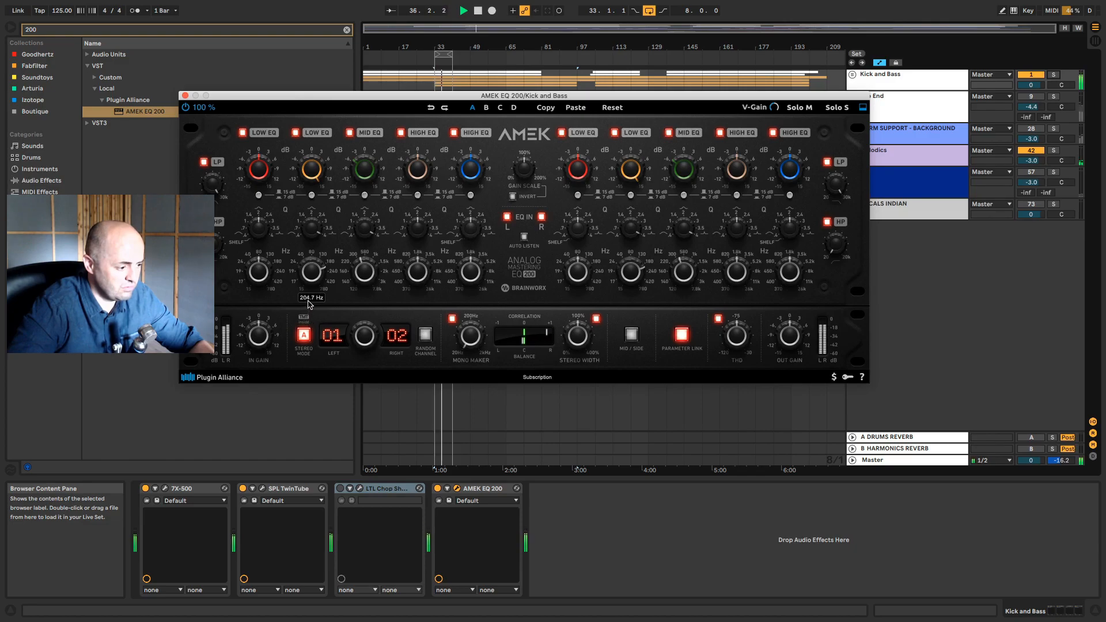
{"action": "key", "text": "space"}
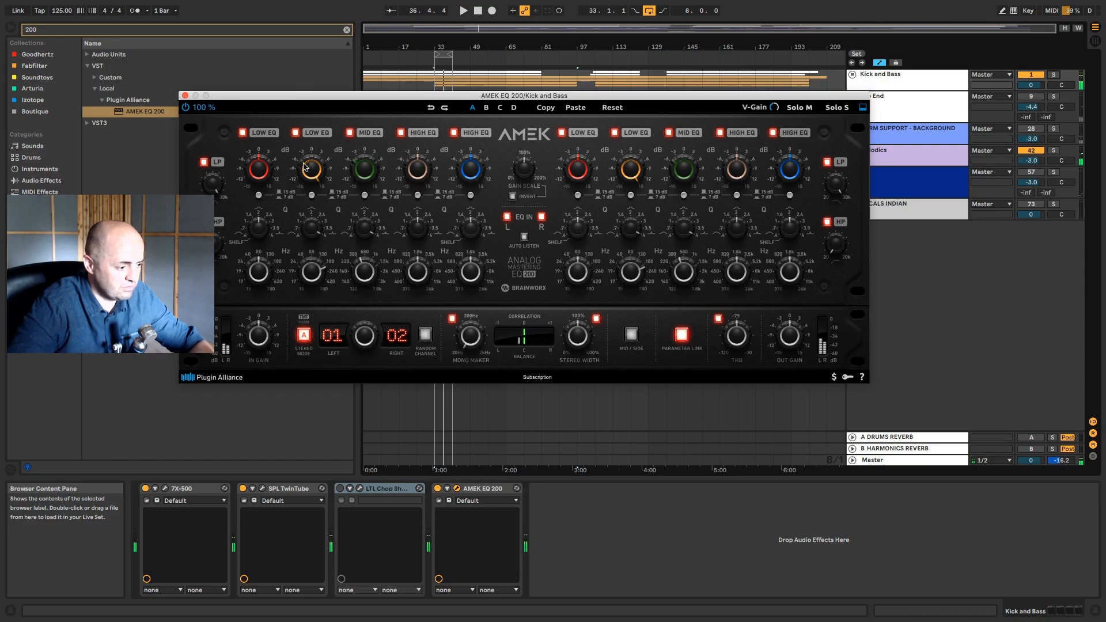
- Resume playback, nudge the second low band's gain upward and set its Q to 2.9
{"action": "key", "text": "space"}
{"action": "left_click_drag", "start_coordinate": [314, 169], "coordinate": [314, 161]}
{"action": "left_click_drag", "start_coordinate": [312, 228], "coordinate": [314, 282]}
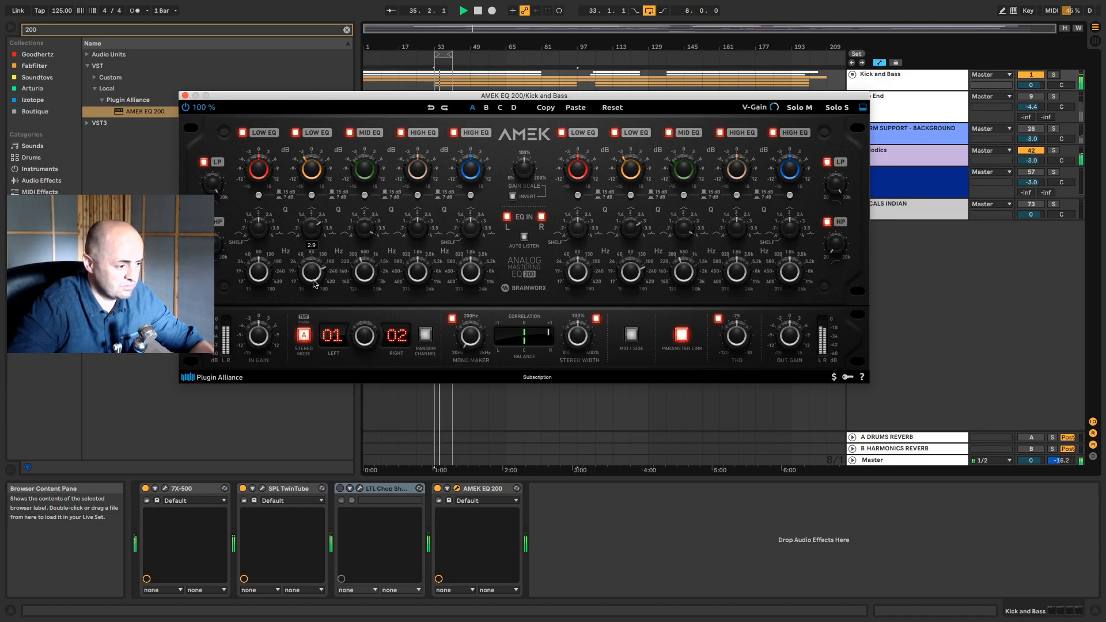
- Set the second low band's Q to 2.7, sweep the high-pass filter frequency during playback and stop playback
{"action": "left_click_drag", "start_coordinate": [306, 373], "coordinate": [293, 90]}
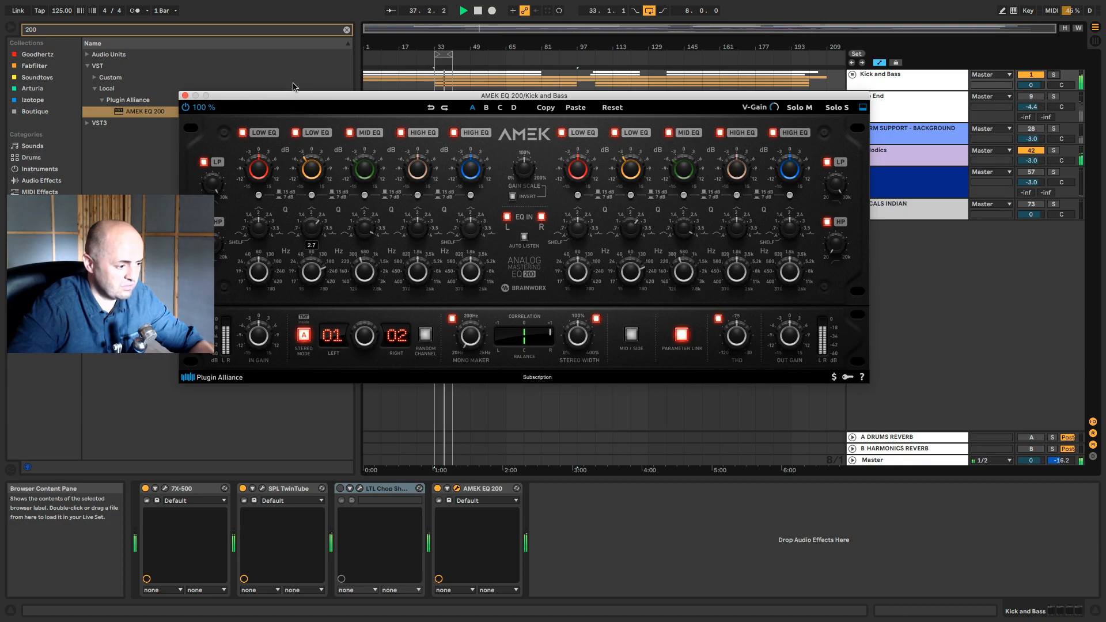
{"action": "mouse_move", "coordinate": [314, 229]}
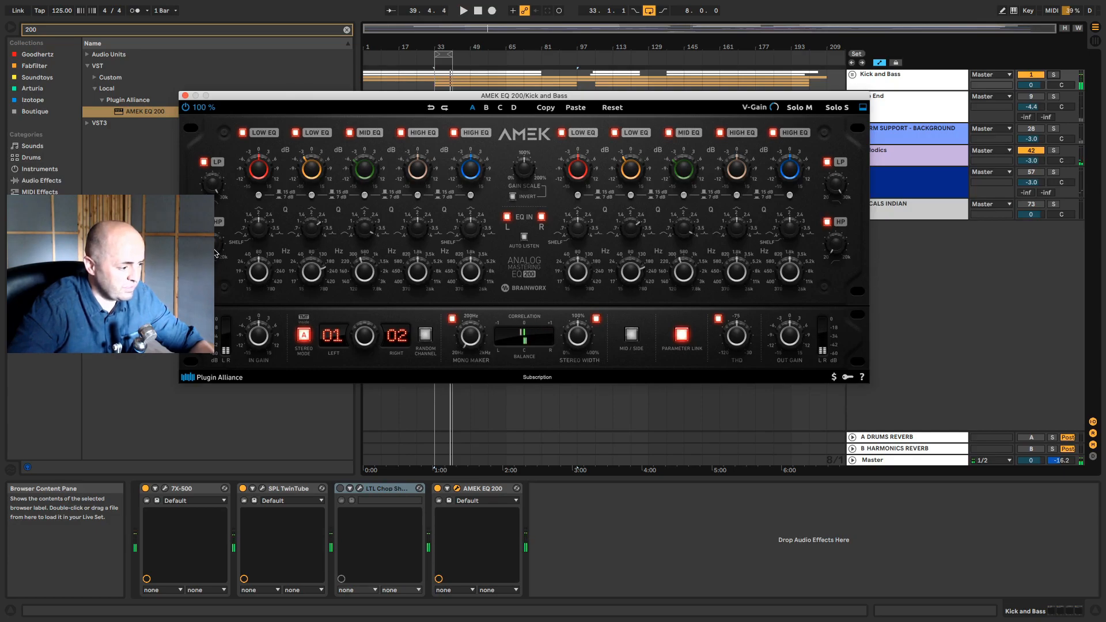
{"action": "mouse_move", "coordinate": [217, 254]}
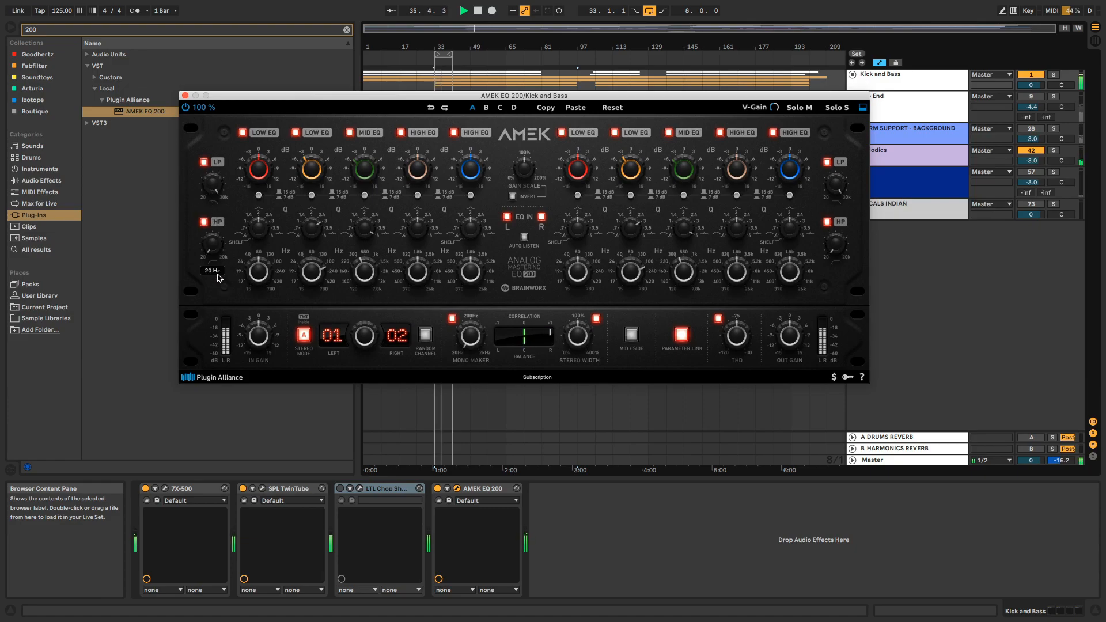
{"action": "left_click_drag", "start_coordinate": [213, 257], "coordinate": [212, 244]}
{"action": "key", "text": "space"}
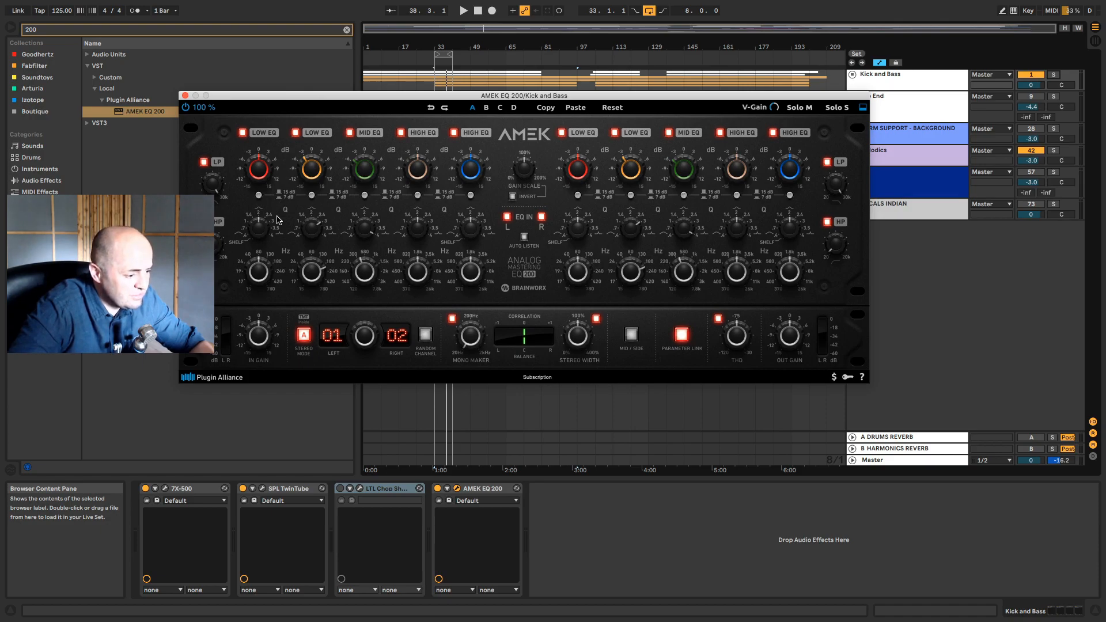
- Resume playback, bypass and re-enable the AMEK EQ 200 to compare the overall sound, and stop playback
{"action": "key", "text": "space"}
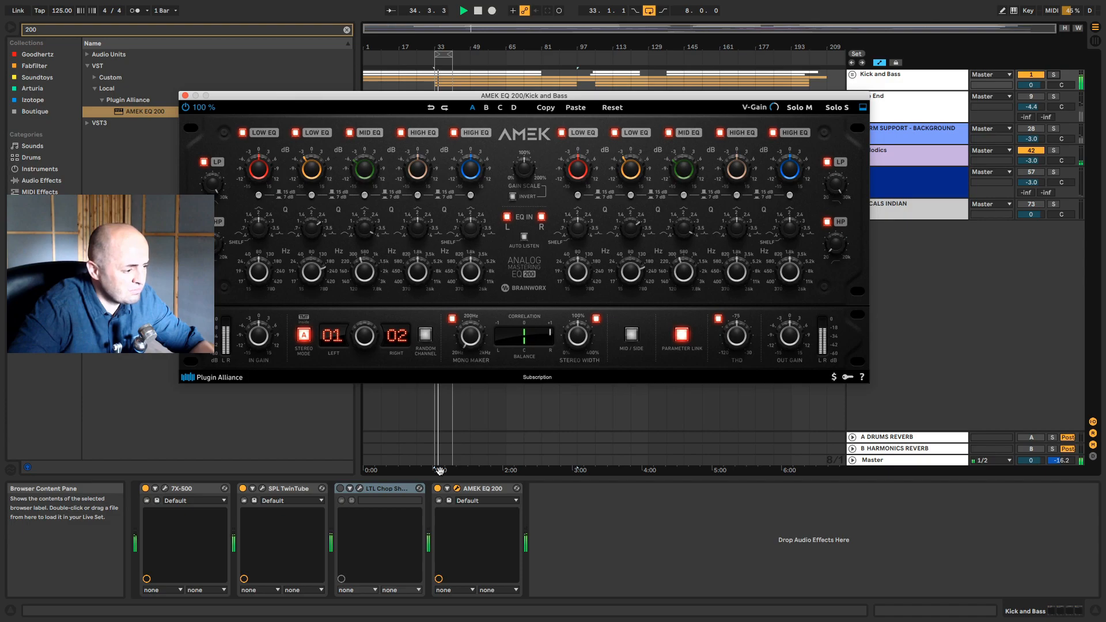
{"action": "left_click", "coordinate": [437, 489]}
{"action": "left_click", "coordinate": [438, 489]}
{"action": "key", "text": "space"}
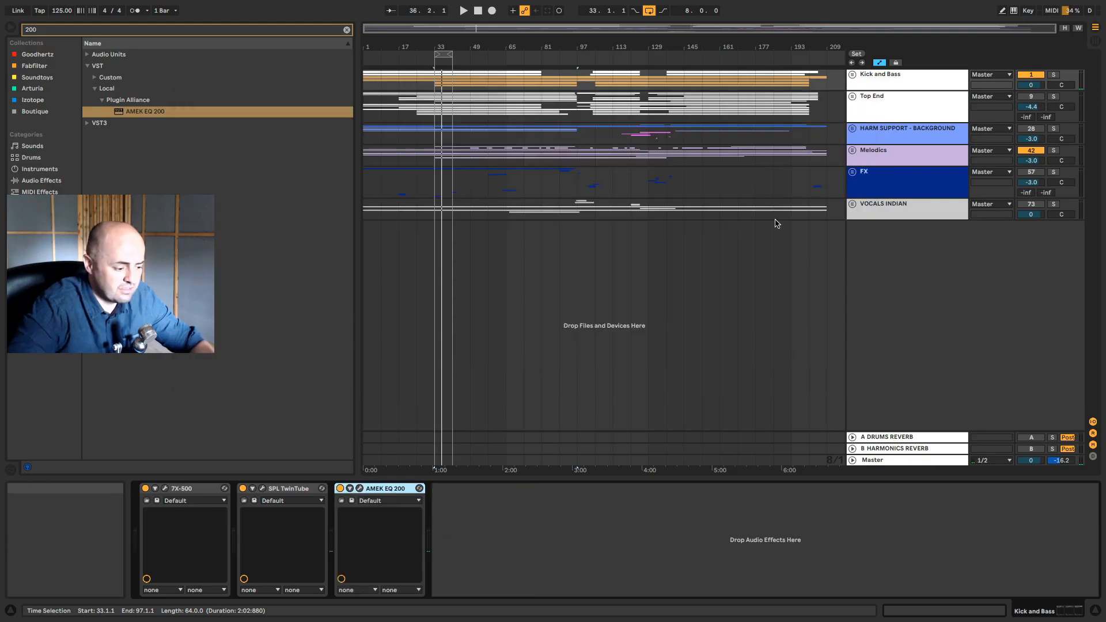
- Open the AMEK EQ 200 on the Kick and Bass group and boost the outer high band's gain to +4.0 dB during playback
{"action": "left_click", "coordinate": [361, 489]}
{"action": "key", "text": "space"}
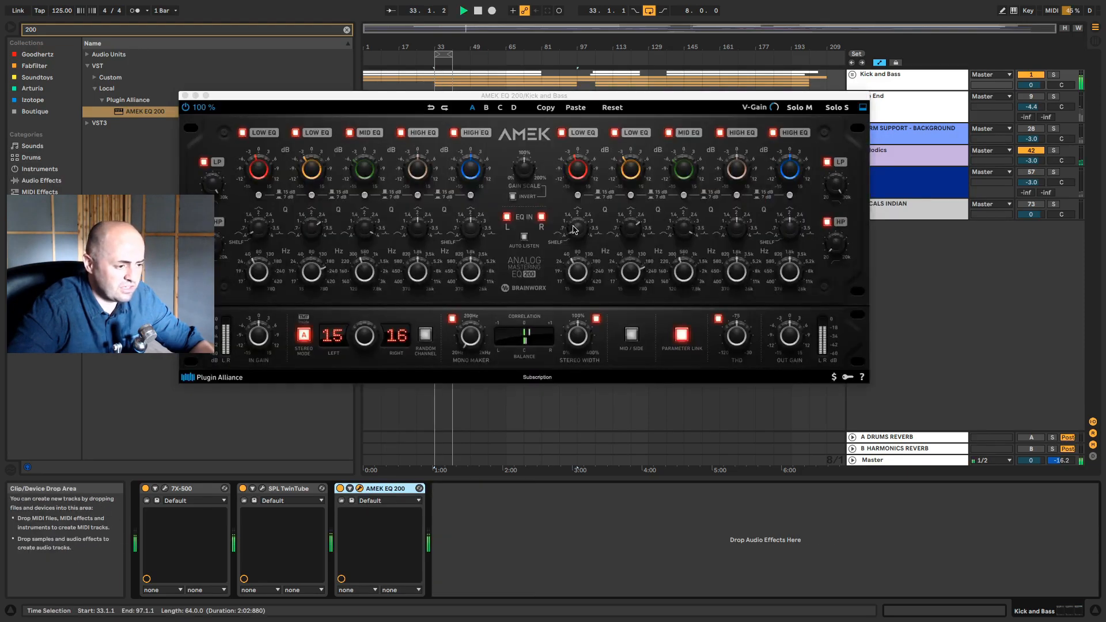
{"action": "left_click_drag", "start_coordinate": [472, 230], "coordinate": [473, 162]}
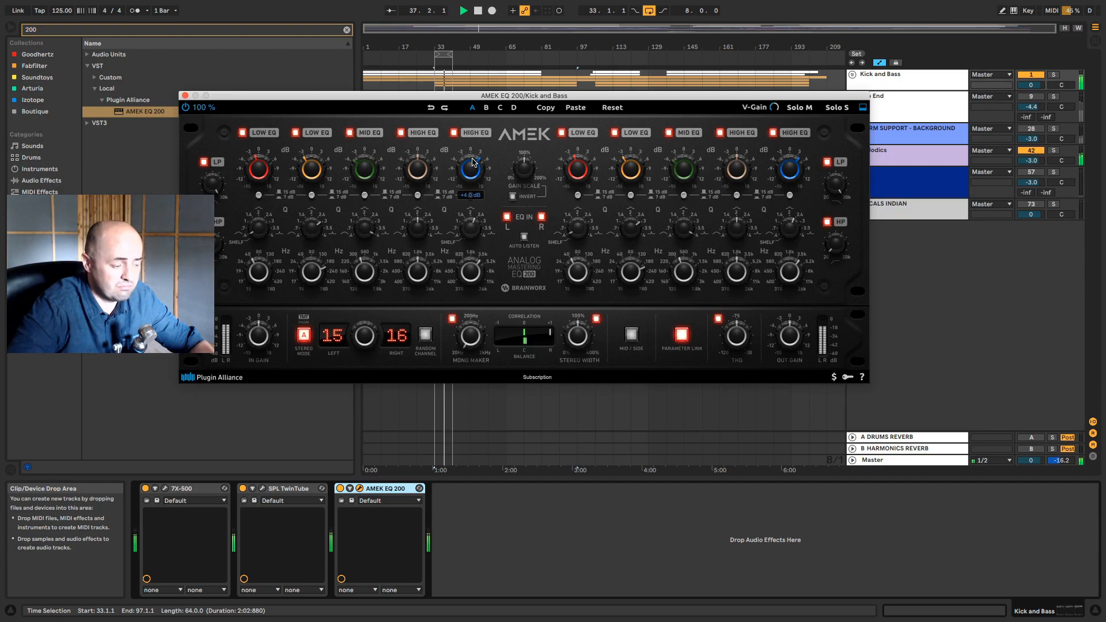
- Compare the Kick and Bass group with and without the AMEK EQ 200, stop playback and close the plug-in window
{"action": "left_click", "coordinate": [341, 489]}
{"action": "left_click", "coordinate": [340, 489]}
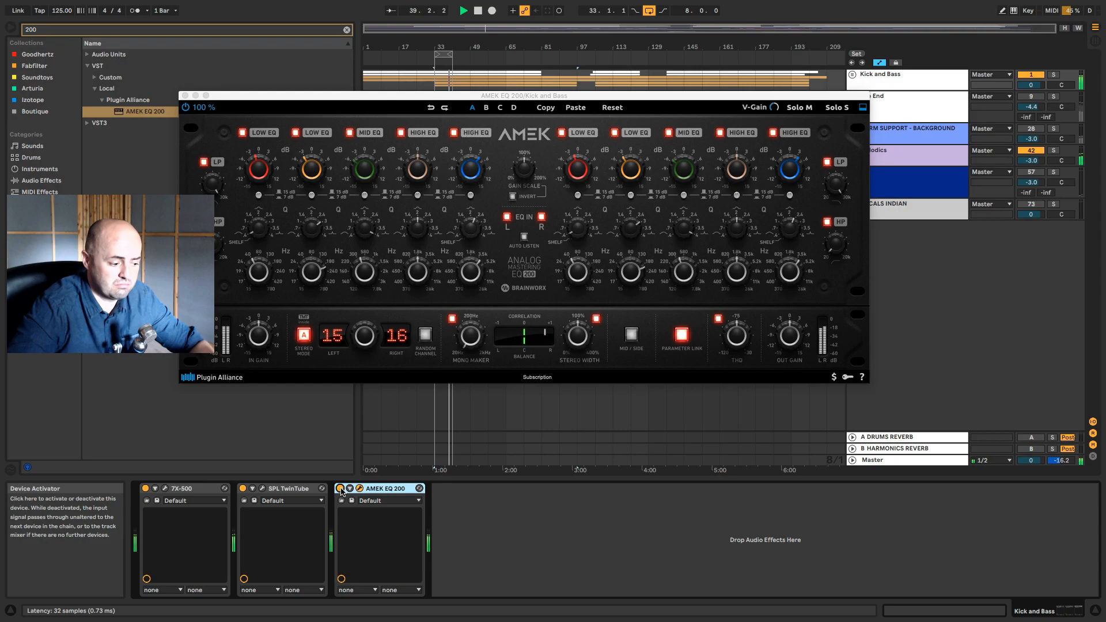
{"action": "key", "text": "space"}
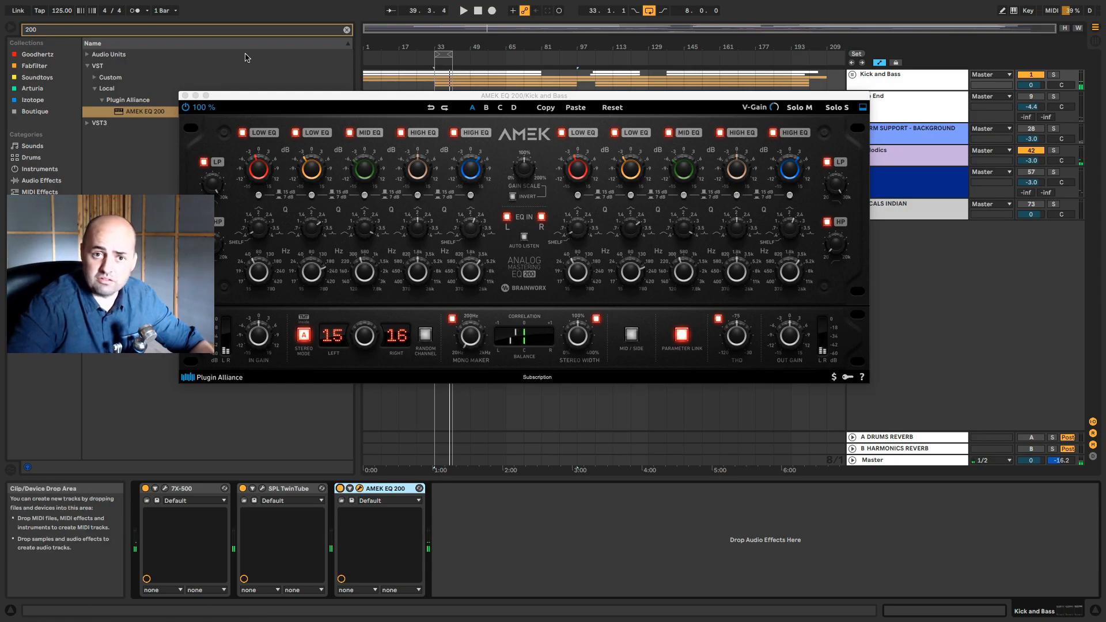
{"action": "left_click", "coordinate": [186, 95]}
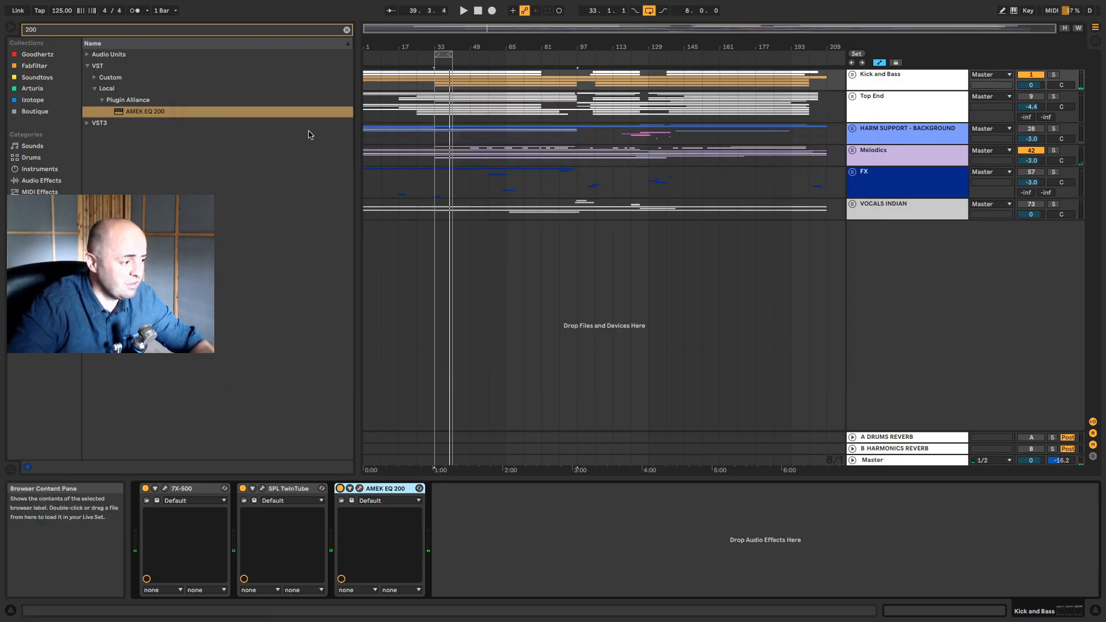
- Boost the outer high band of the AMEK EQ 200 on the CHORD CHAKUUU track during playback, raising its gain to +8.3 dB
{"action": "left_click", "coordinate": [908, 130]}
{"action": "left_click", "coordinate": [1031, 129]}
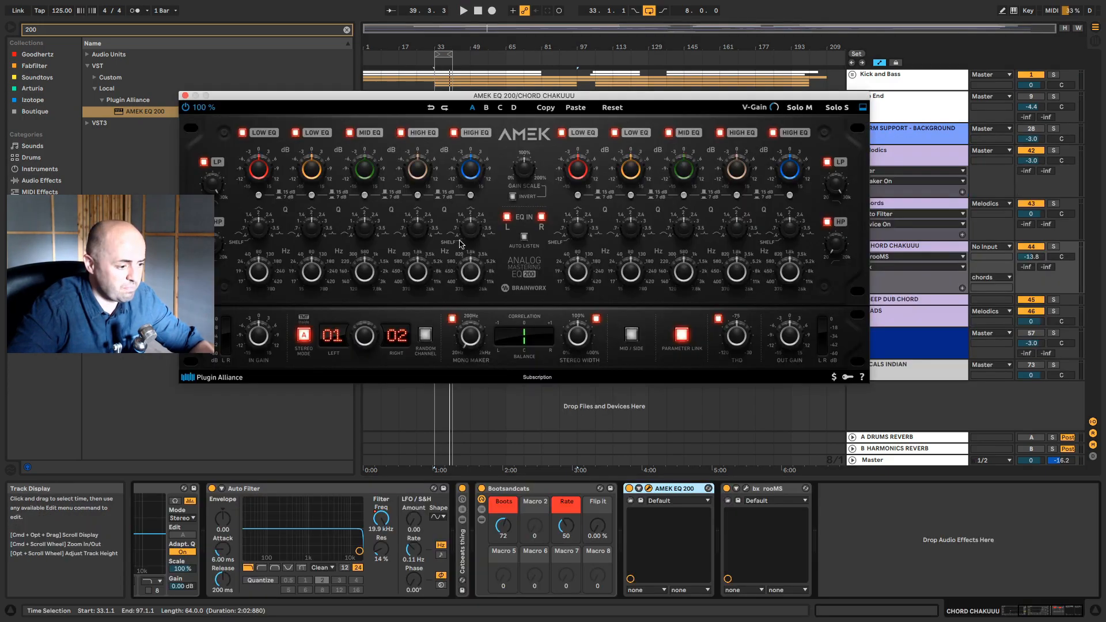
{"action": "key", "text": "space"}
{"action": "left_click", "coordinate": [477, 170]}
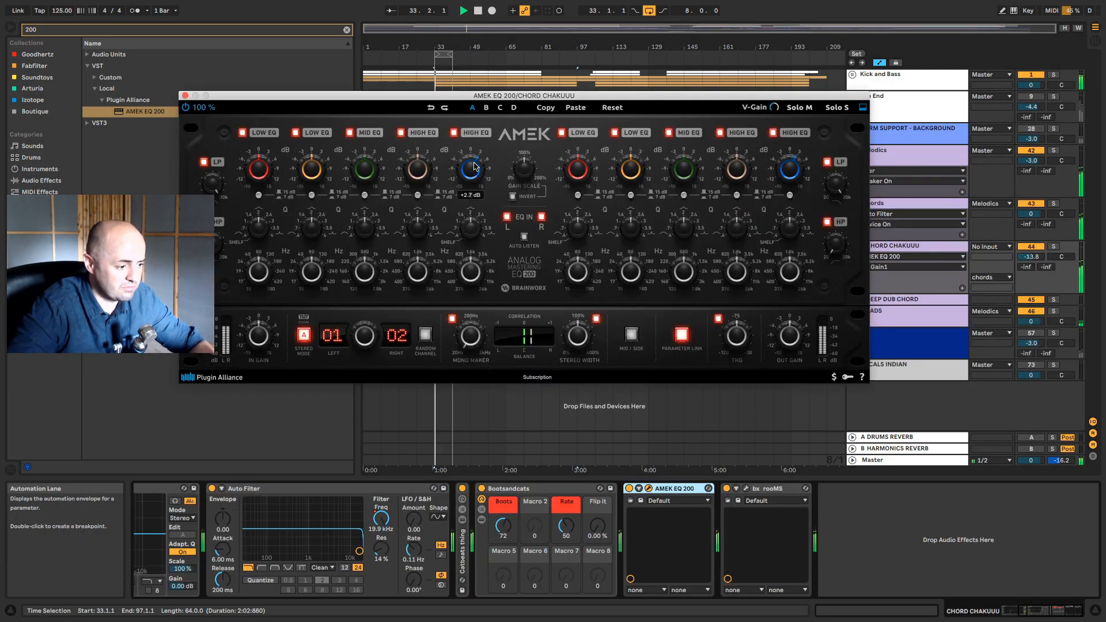
{"action": "left_click_drag", "start_coordinate": [477, 223], "coordinate": [478, 208]}
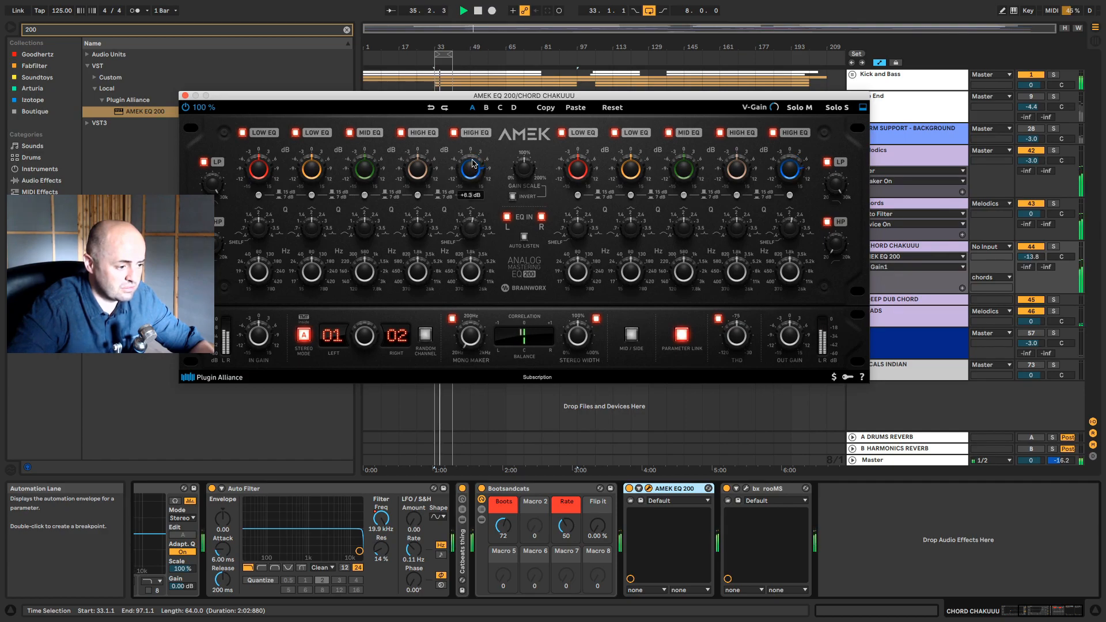
{"action": "left_click", "coordinate": [476, 257]}
{"action": "left_click", "coordinate": [477, 179]}
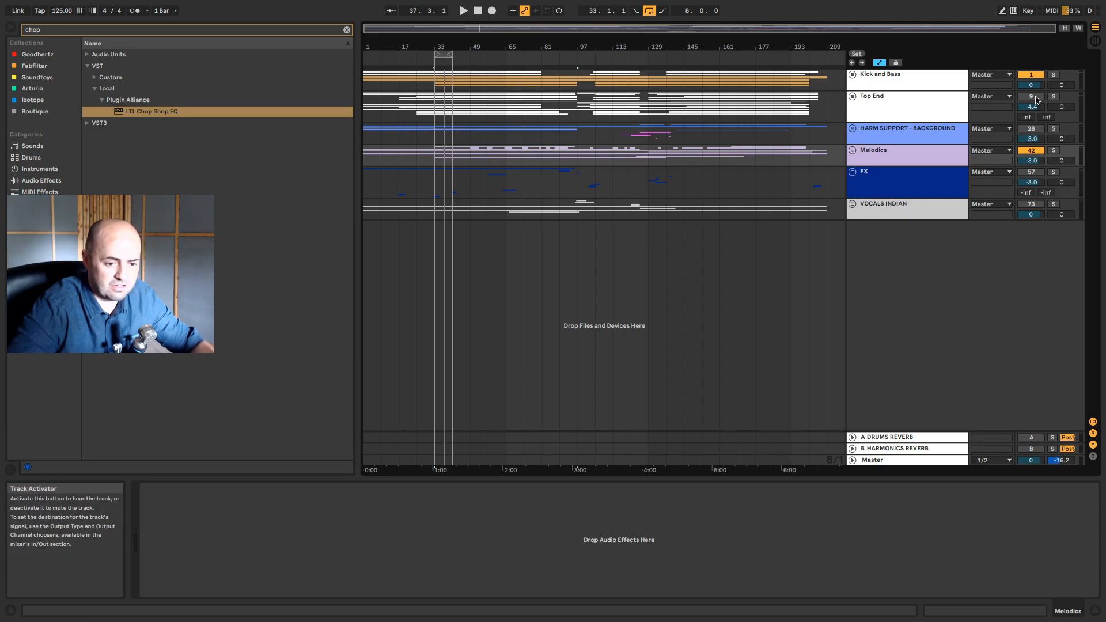
- Unfold the Top End group, set its volume to -5.0 dB during playback and fold the group again
{"action": "left_click", "coordinate": [853, 97]}
{"action": "key", "text": "space"}
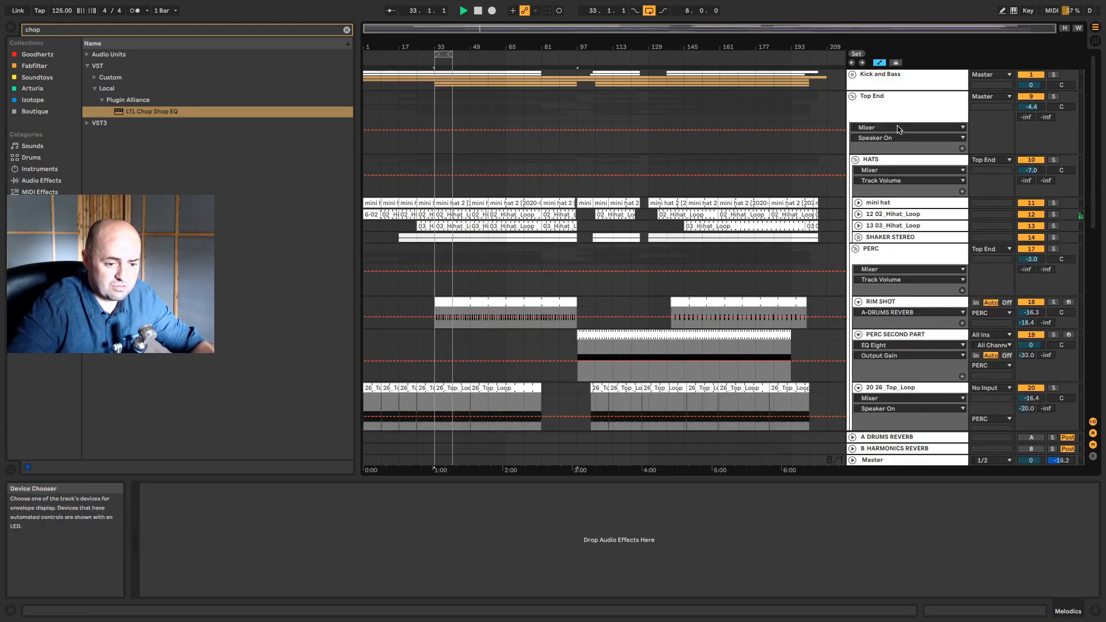
{"action": "left_click_drag", "start_coordinate": [1036, 106], "coordinate": [1037, 109]}
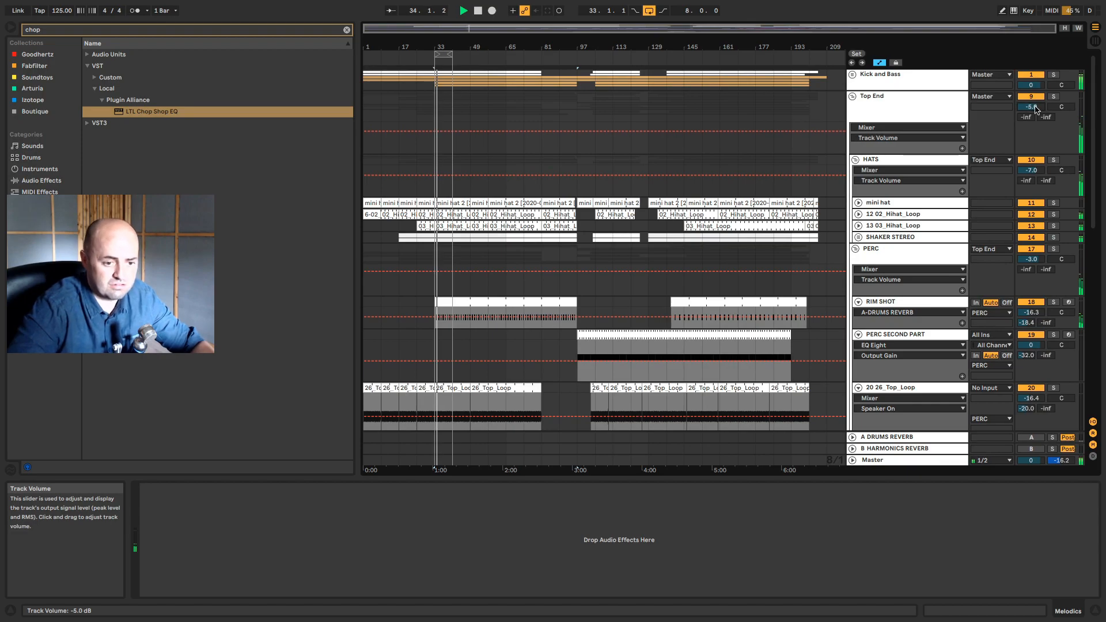
{"action": "left_click", "coordinate": [854, 96]}
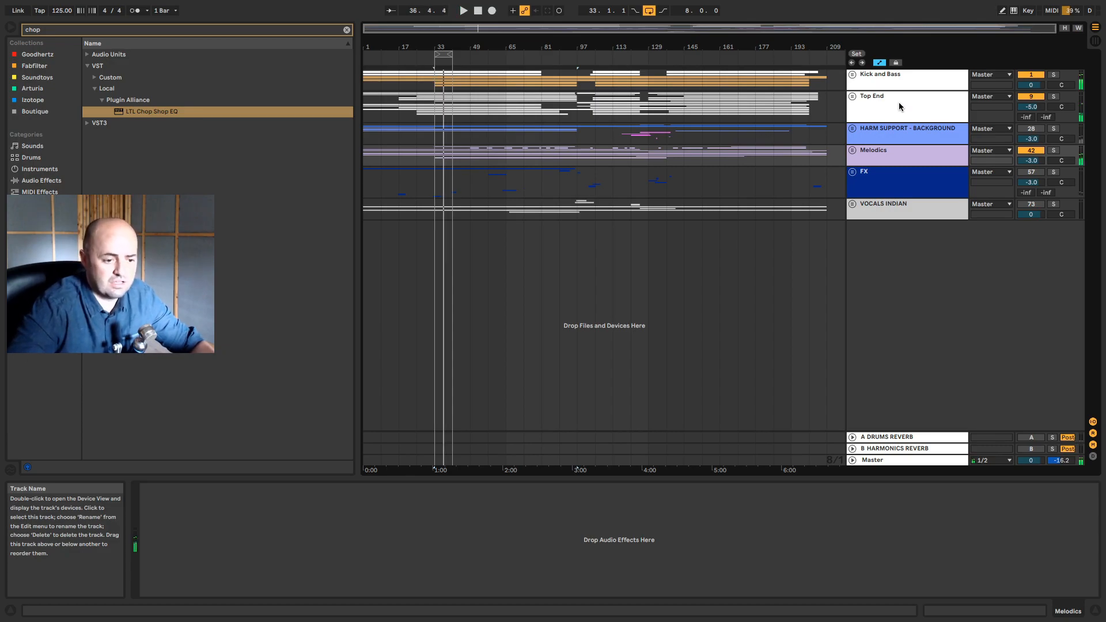
- View the device chain of the HARM SUPPORT - BACKGROUND group, and select the Top End group
{"action": "left_click", "coordinate": [880, 130]}
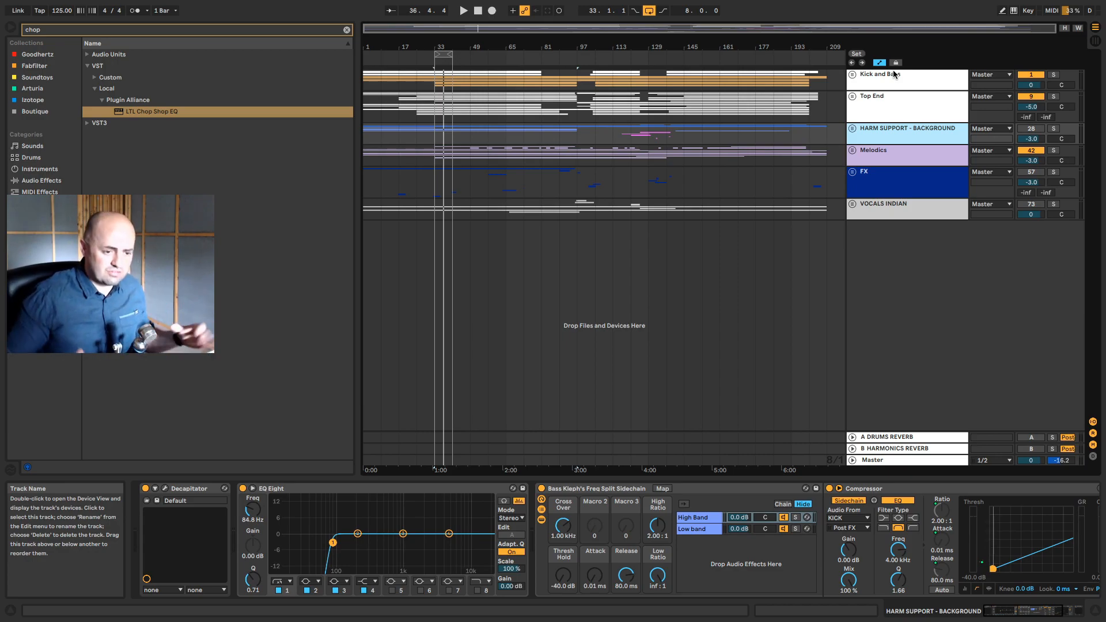
{"action": "left_click", "coordinate": [878, 99]}
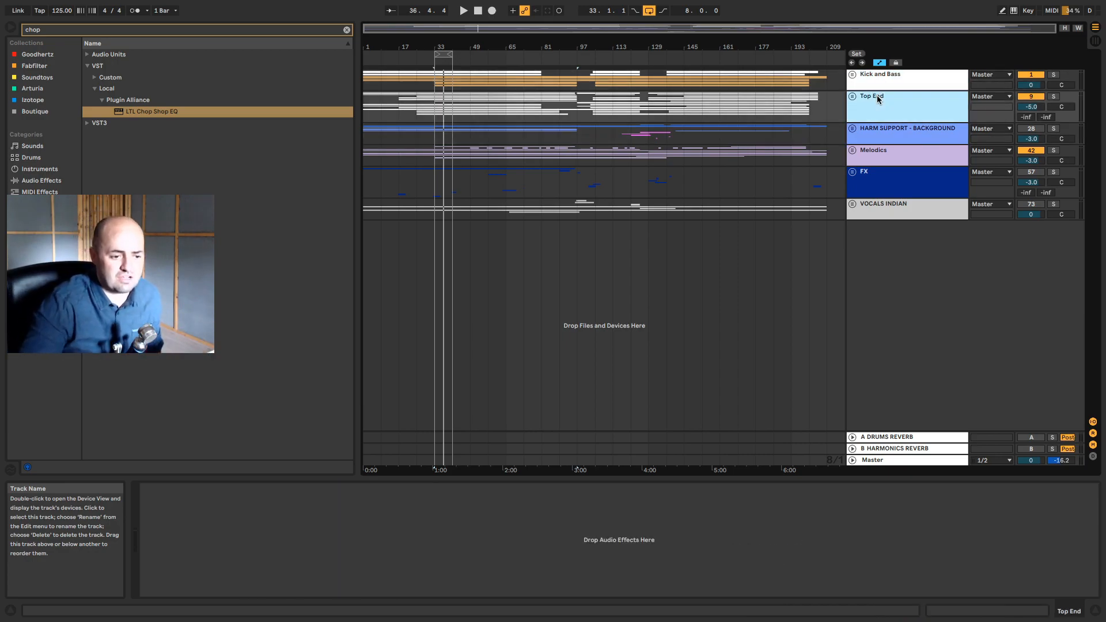